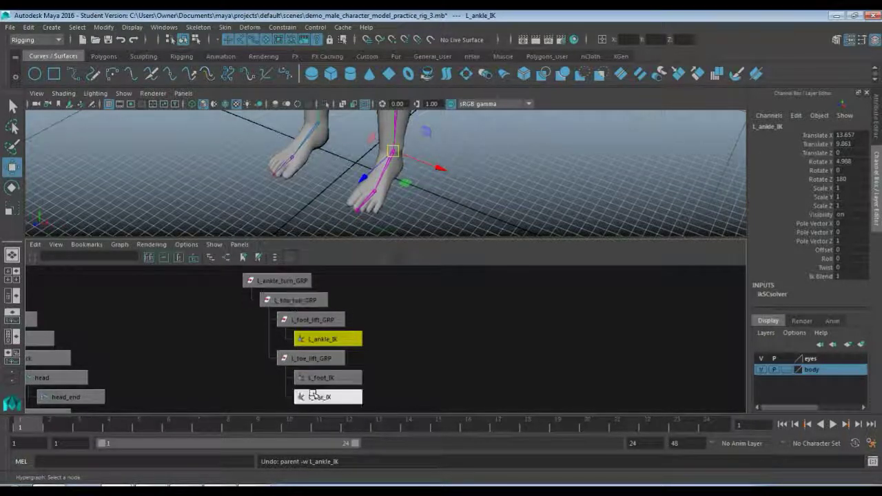
Show the perspective view alone at full size and clear the selection of the L_toe_roll_GRP node
{"action": "left_click", "coordinate": [276, 280]}
{"action": "left_click", "coordinate": [295, 300]}
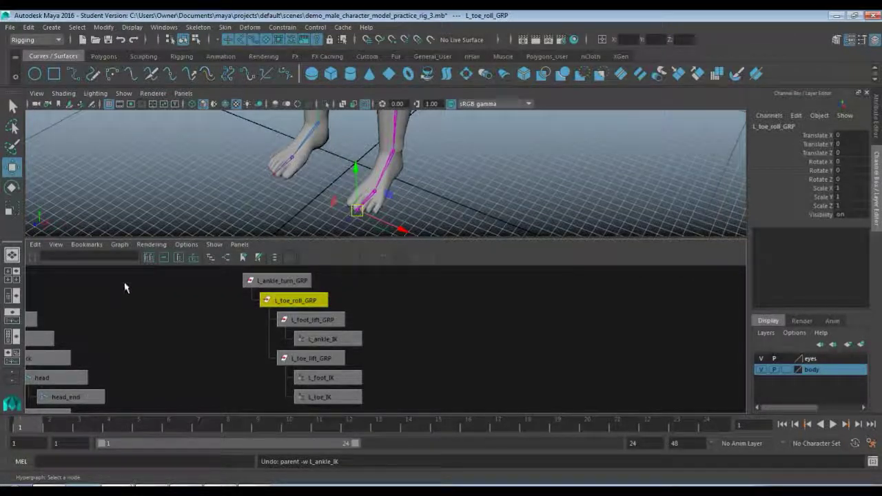
{"action": "left_click", "coordinate": [12, 256]}
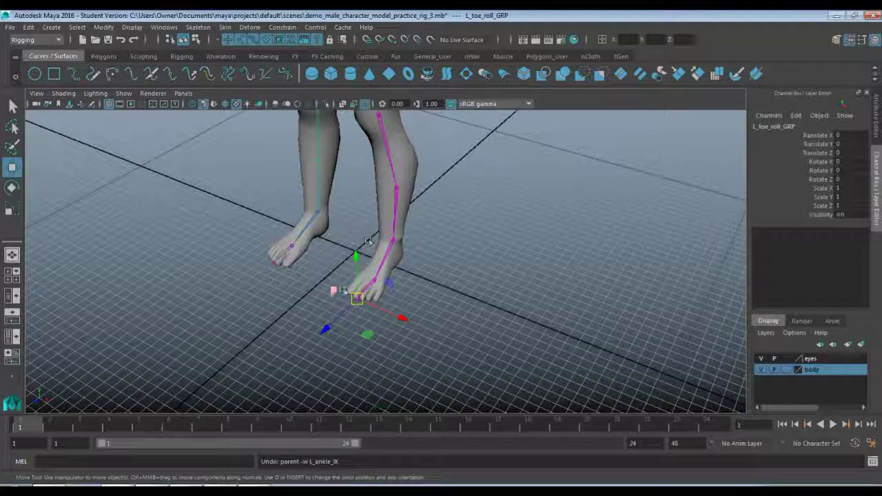
{"action": "left_click", "coordinate": [450, 270]}
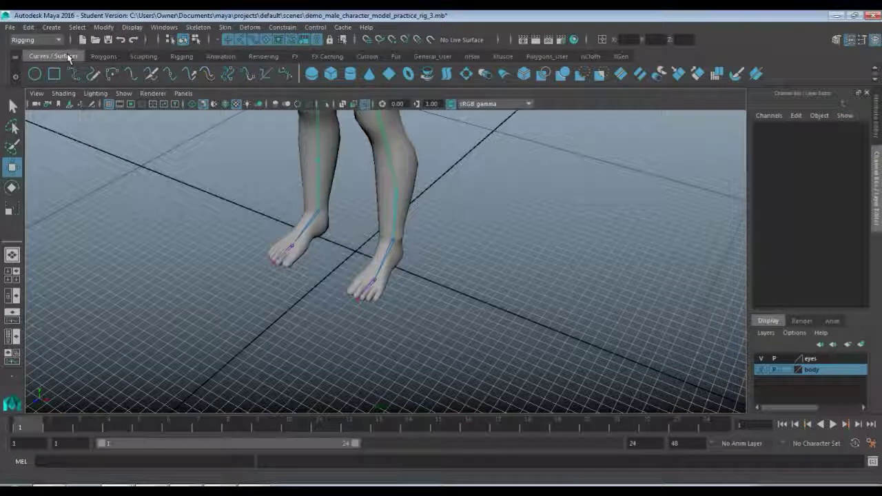
{"action": "left_click", "coordinate": [34, 76]}
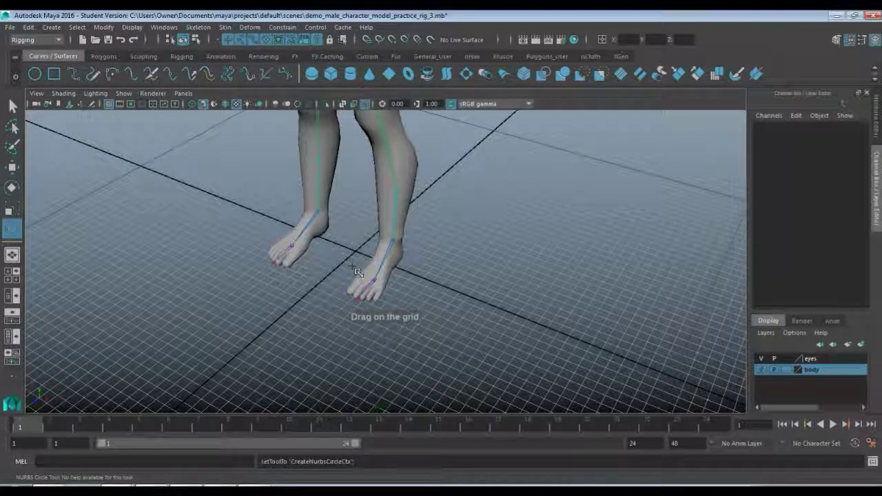
{"action": "left_click", "coordinate": [92, 75]}
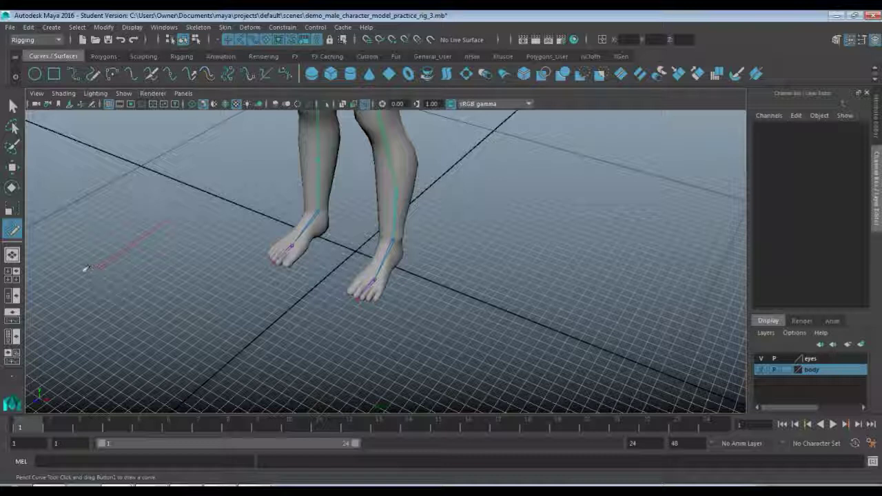
{"action": "left_click_drag", "start_coordinate": [61, 251], "coordinate": [50, 314]}
{"action": "left_click_drag", "start_coordinate": [175, 220], "coordinate": [165, 220]}
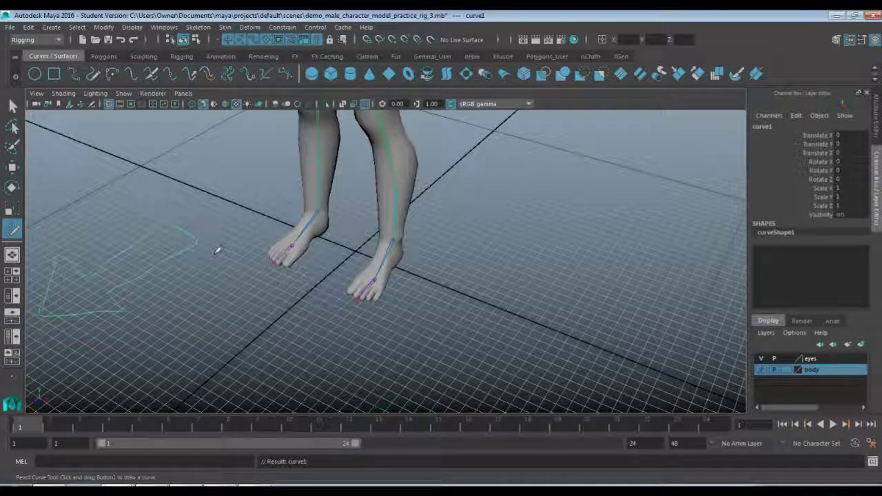
{"action": "key", "text": "Delete"}
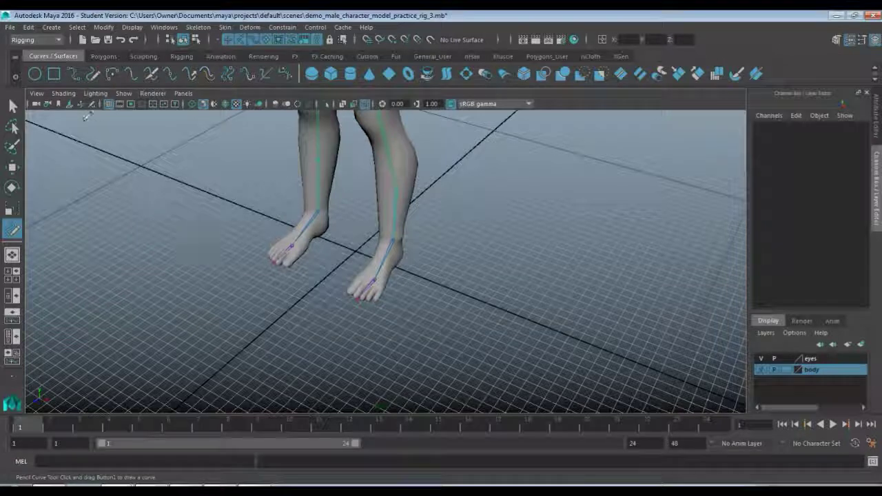
Draw a NURBS circle on the grid between the character's feet
{"action": "left_click", "coordinate": [34, 74]}
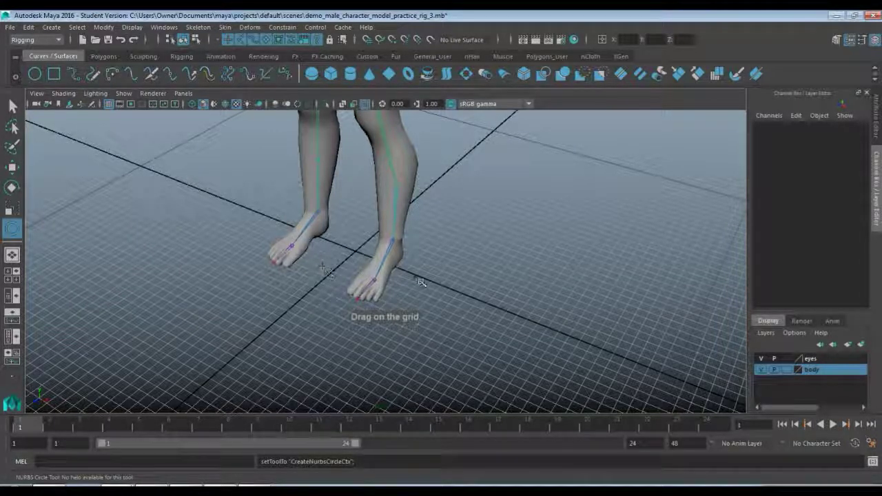
{"action": "left_click_drag", "start_coordinate": [337, 248], "coordinate": [361, 275]}
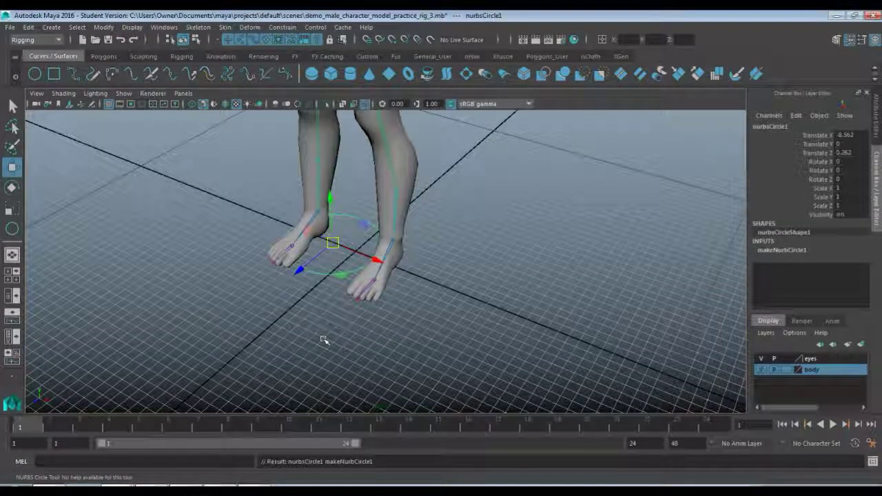
{"action": "key", "text": "q"}
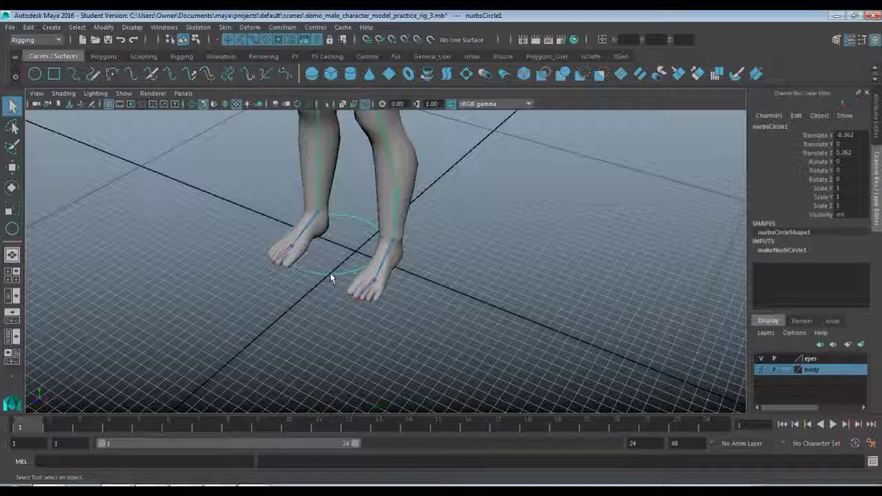
Move the circle onto the character's left foot, snapping its centre to the joint at the ball of the foot
{"action": "scroll", "coordinate": [336, 277], "scroll_direction": "up", "scroll_amount": 5}
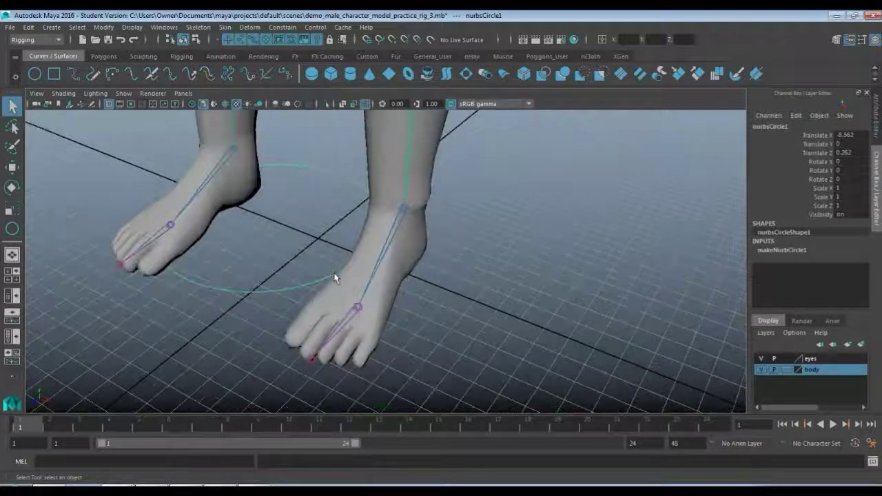
{"action": "left_click_drag", "start_coordinate": [264, 289], "coordinate": [338, 302], "text": "alt"}
{"action": "key", "text": "w"}
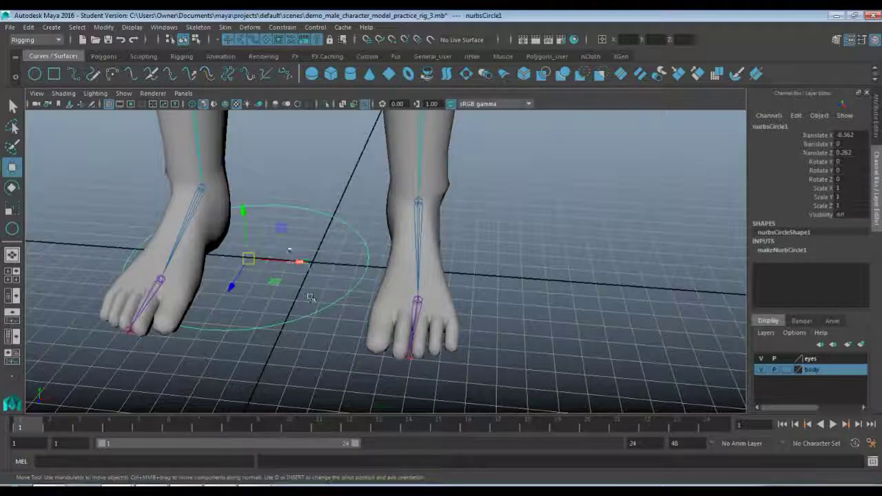
{"action": "key", "text": "ctrl+z"}
{"action": "left_click", "coordinate": [254, 247]}
{"action": "left_click", "coordinate": [256, 257]}
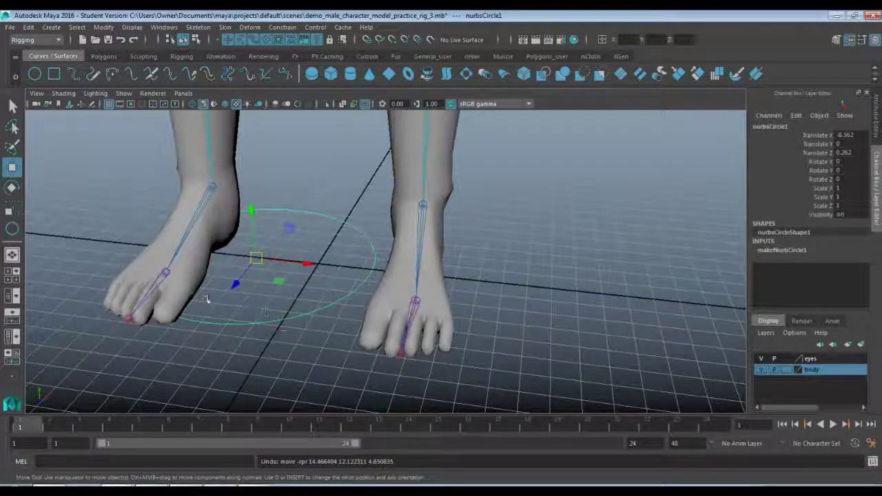
{"action": "key", "text": "v"}
{"action": "left_click_drag", "start_coordinate": [259, 258], "coordinate": [414, 301]}
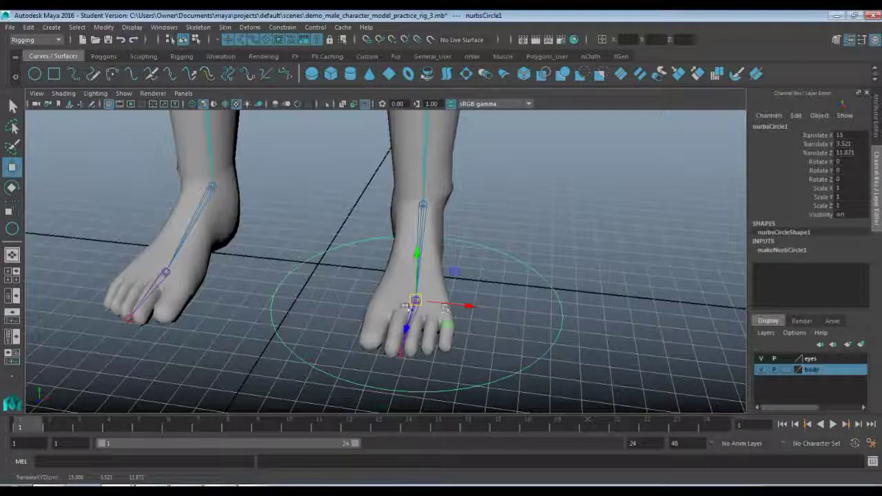
Narrow the circle around the left foot to an X scale of about 0.55
{"action": "scroll", "coordinate": [503, 336], "scroll_direction": "up", "scroll_amount": 3}
{"action": "left_click_drag", "start_coordinate": [522, 340], "coordinate": [372, 334], "text": "alt"}
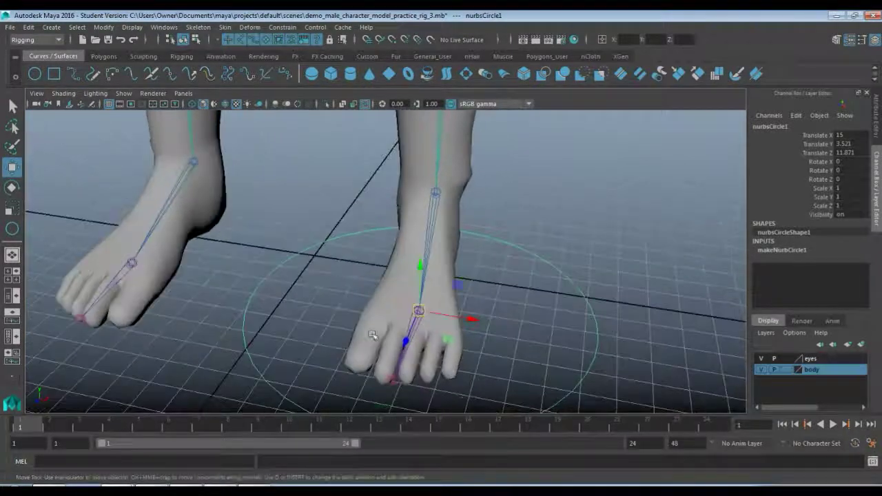
{"action": "left_click_drag", "start_coordinate": [500, 310], "coordinate": [499, 254], "text": "alt"}
{"action": "key", "text": "r"}
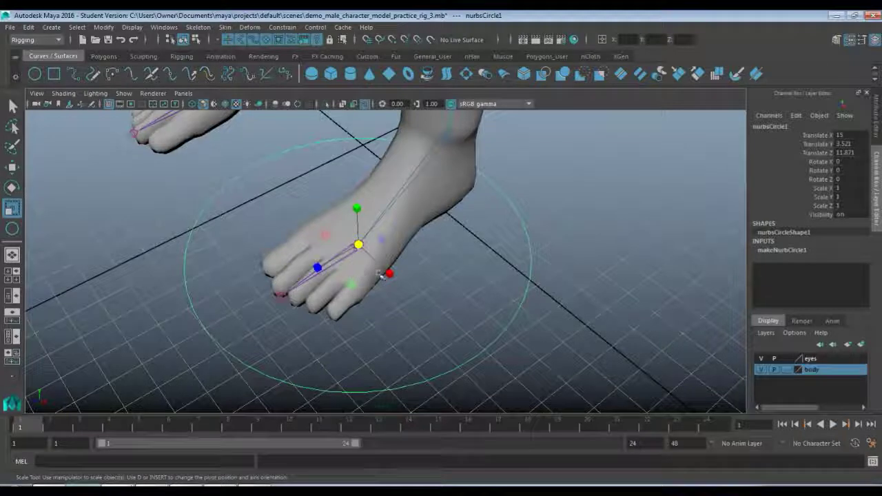
{"action": "left_click_drag", "start_coordinate": [390, 273], "coordinate": [372, 255]}
{"action": "left_click_drag", "start_coordinate": [235, 275], "coordinate": [261, 283], "text": "alt"}
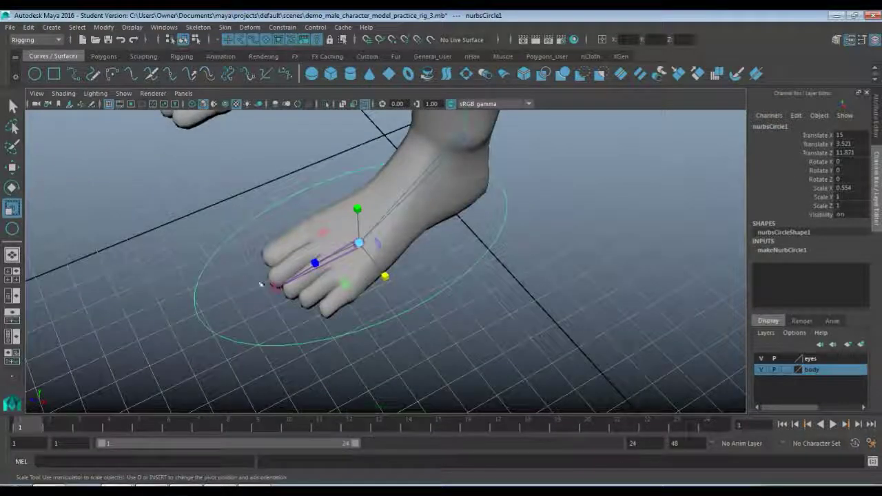
Centre the circle around the left foot, moving it to about X 14.02 and Z 8.66
{"action": "key", "text": "w"}
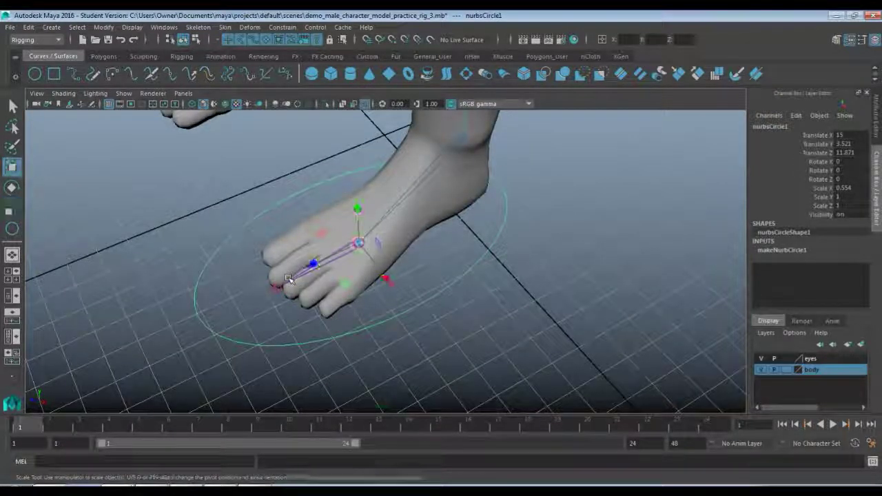
{"action": "mouse_move", "coordinate": [310, 264]}
{"action": "left_mouse_down"}
{"action": "mouse_move", "coordinate": [351, 265]}
{"action": "mouse_move", "coordinate": [326, 266]}
{"action": "left_mouse_up"}
{"action": "scroll", "coordinate": [345, 268], "scroll_direction": "down", "scroll_amount": 4}
{"action": "left_click_drag", "start_coordinate": [386, 275], "coordinate": [418, 290], "text": "alt"}
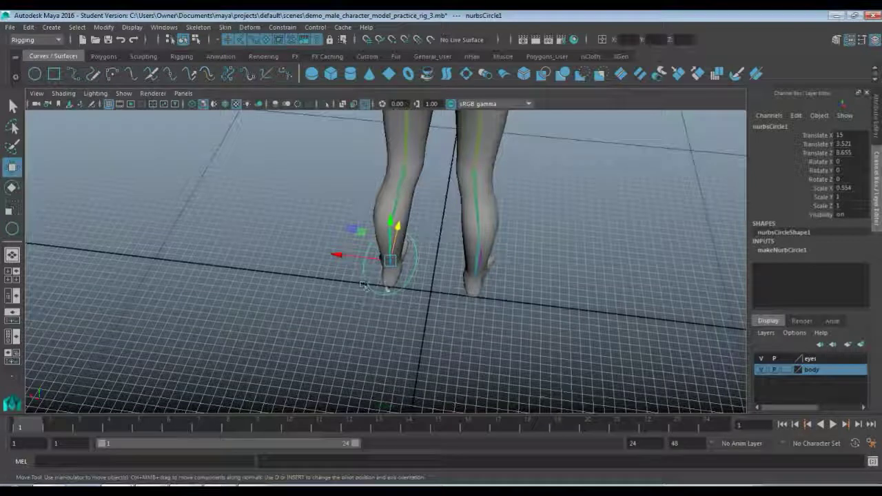
{"action": "left_click_drag", "start_coordinate": [345, 257], "coordinate": [444, 315]}
{"action": "scroll", "coordinate": [441, 318], "scroll_direction": "up", "scroll_amount": 5}
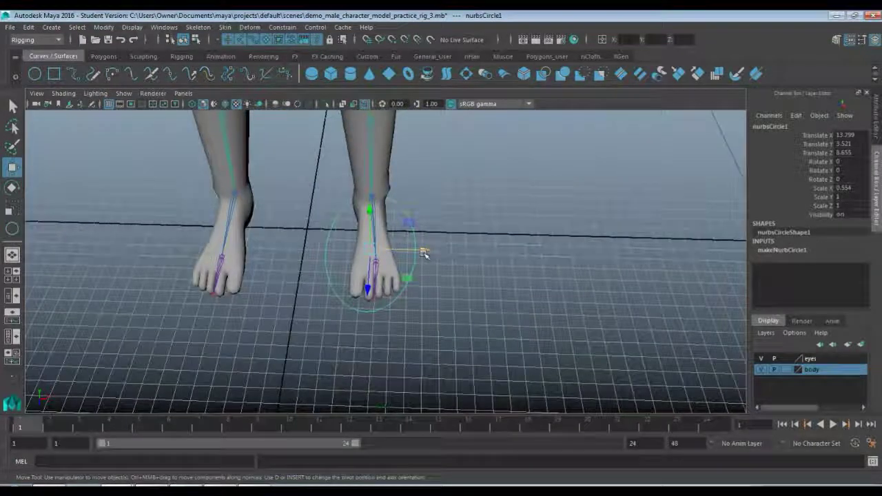
{"action": "left_click_drag", "start_coordinate": [425, 252], "coordinate": [427, 253]}
Widen the circle to an X scale of about 0.61 and shift it along X to about 14.43
{"action": "key", "text": "r"}
{"action": "left_click_drag", "start_coordinate": [441, 310], "coordinate": [404, 305], "text": "alt"}
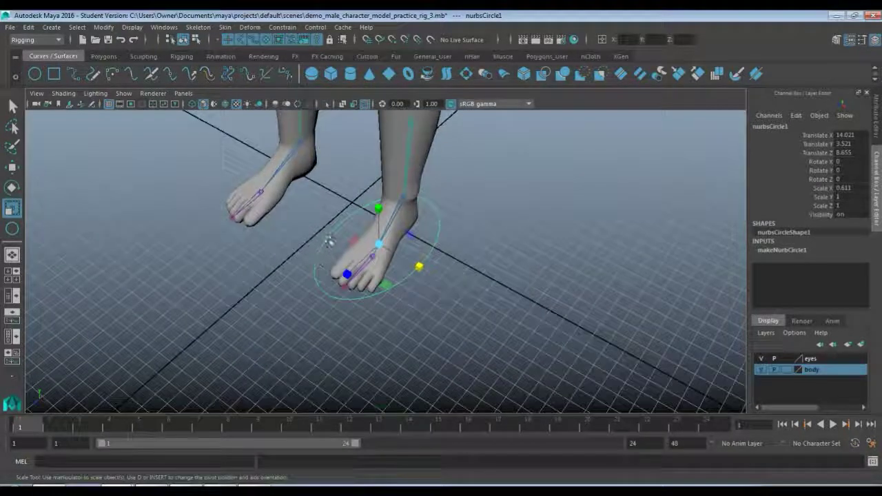
{"action": "key", "text": "w"}
{"action": "left_click_drag", "start_coordinate": [414, 265], "coordinate": [420, 262]}
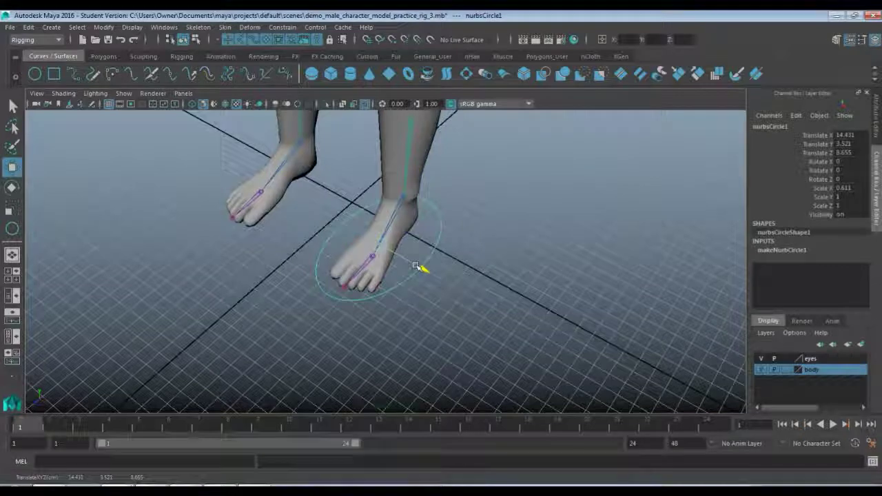
Check the X position of L_toe_IK and align the left foot's circle with it at Translate X 15
{"action": "left_click_drag", "start_coordinate": [275, 269], "coordinate": [353, 348], "text": "alt"}
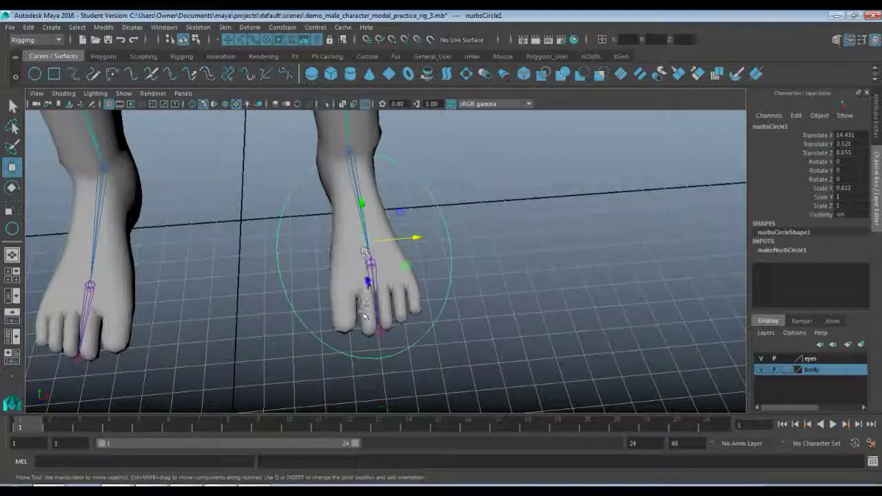
{"action": "left_click_drag", "start_coordinate": [392, 370], "coordinate": [372, 362], "text": "alt"}
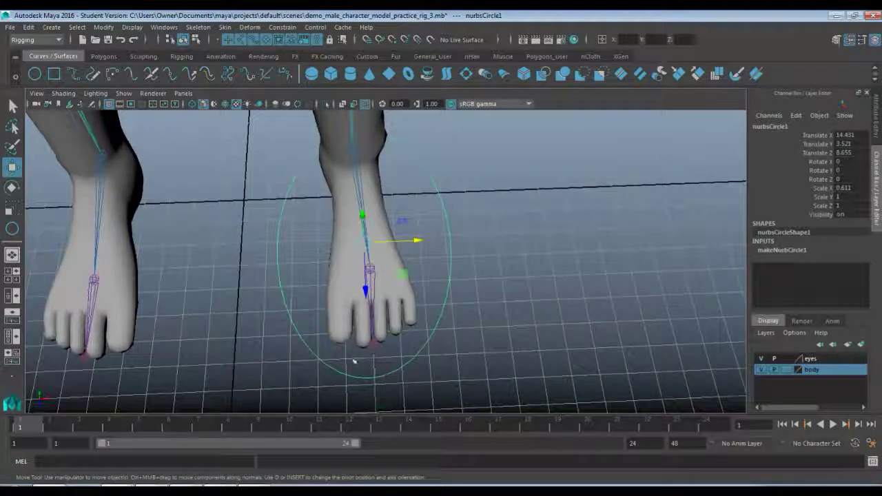
{"action": "left_click", "coordinate": [374, 348]}
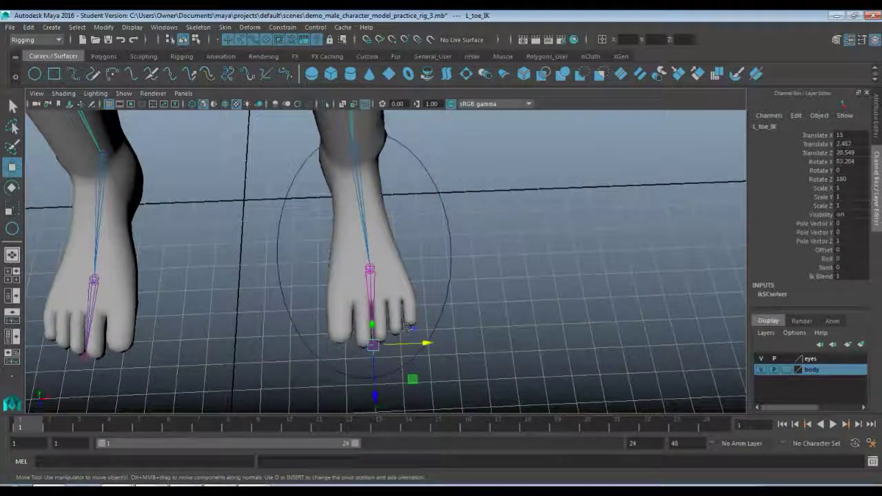
{"action": "left_click", "coordinate": [452, 265]}
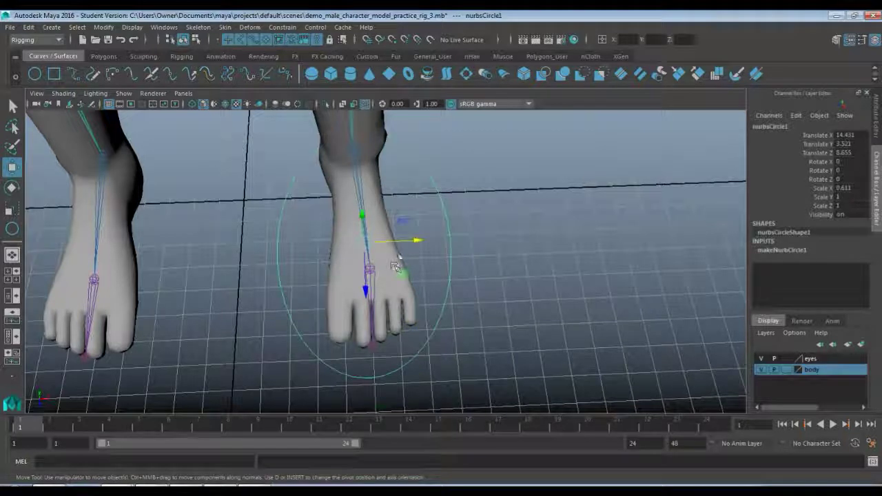
{"action": "left_click_drag", "start_coordinate": [411, 241], "coordinate": [367, 247]}
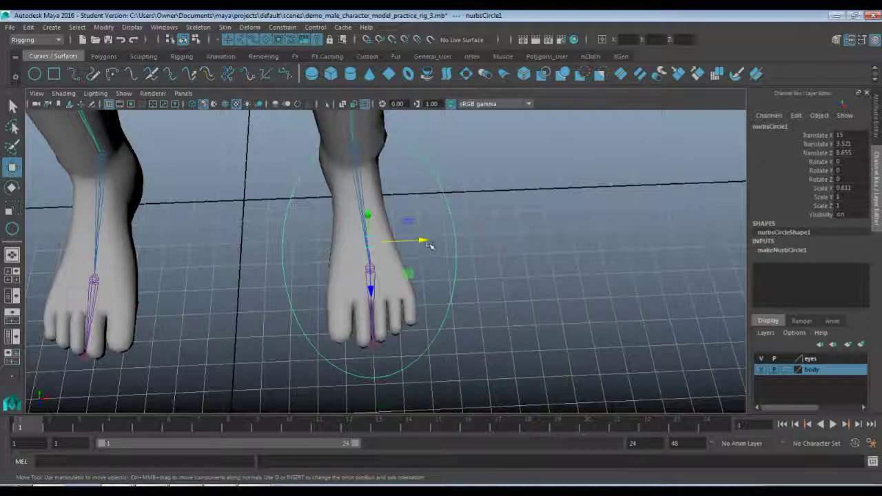
Duplicate the left foot's circle and move the copy around the right foot at Translate X -15
{"action": "key", "text": "ctrl+d"}
{"action": "left_click_drag", "start_coordinate": [422, 241], "coordinate": [321, 242]}
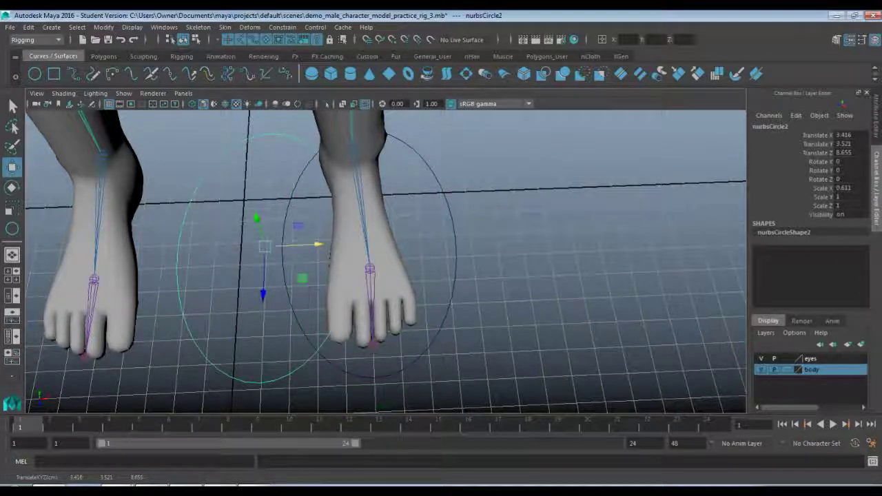
{"action": "middle_click_drag", "start_coordinate": [198, 310], "coordinate": [473, 239], "text": "alt"}
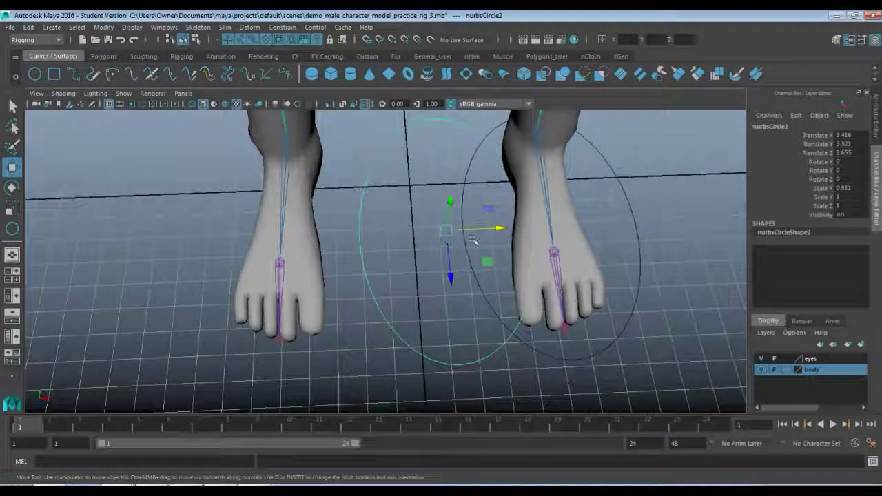
{"action": "left_click_drag", "start_coordinate": [486, 233], "coordinate": [289, 236]}
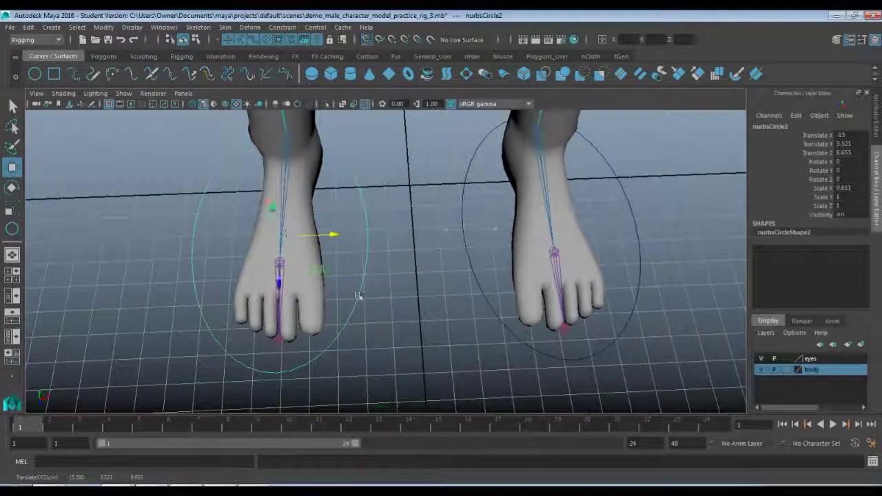
Select both foot circles and lower them in the side view to the soles at about Y 1.74
{"action": "mouse_move", "coordinate": [443, 246]}
{"action": "left_mouse_down", "text": "alt"}
{"action": "mouse_move", "coordinate": [428, 205]}
{"action": "mouse_move", "coordinate": [434, 176]}
{"action": "mouse_move", "coordinate": [423, 246]}
{"action": "mouse_move", "coordinate": [463, 245]}
{"action": "mouse_move", "coordinate": [441, 262]}
{"action": "left_mouse_up", "text": "alt"}
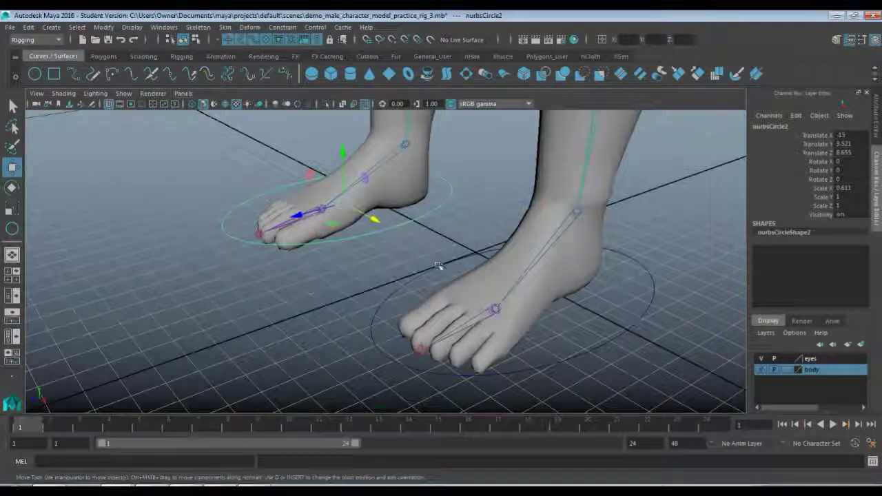
{"action": "left_click", "coordinate": [438, 266]}
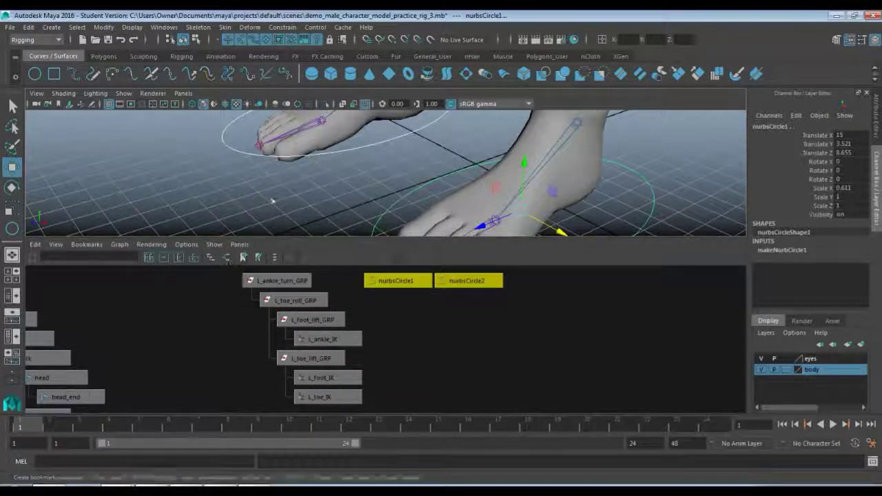
{"action": "left_click", "coordinate": [13, 275]}
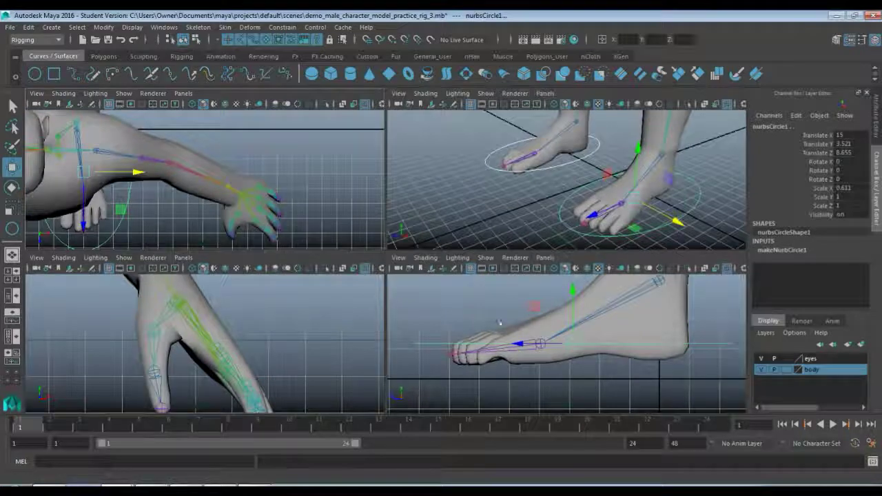
{"action": "key", "text": "space"}
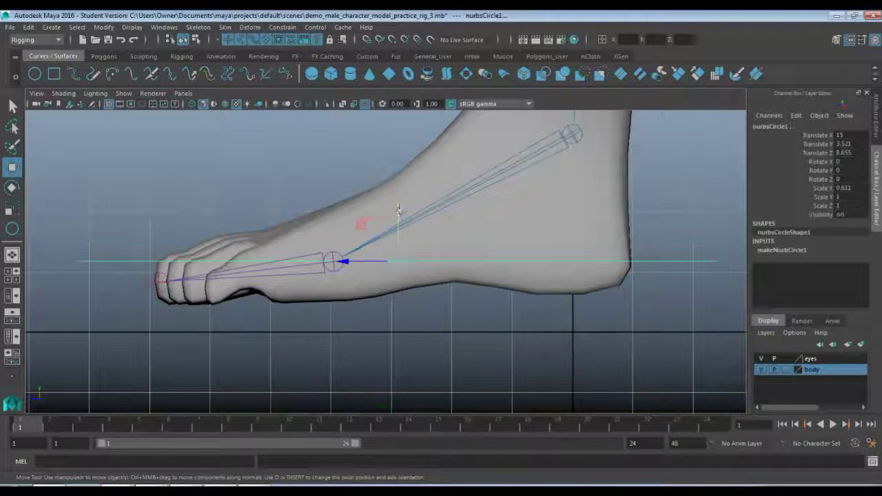
{"action": "left_click_drag", "start_coordinate": [399, 206], "coordinate": [398, 242]}
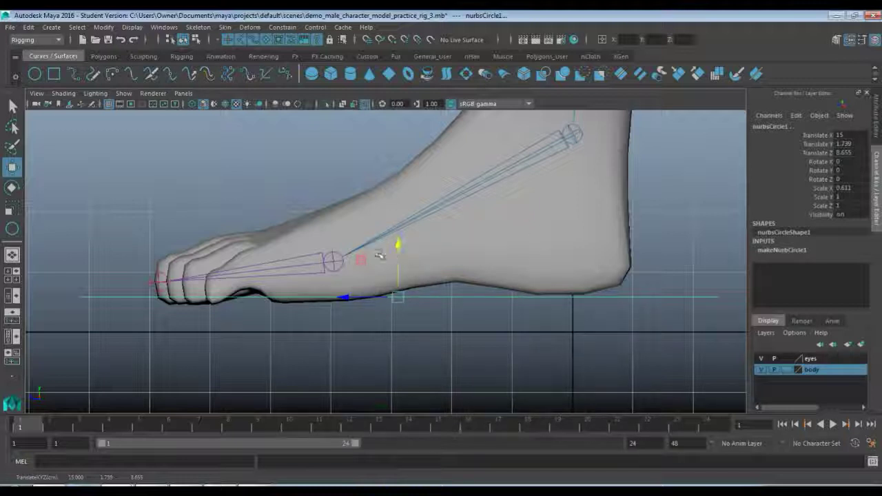
Select the left foot's circle in the perspective view and snap its pivot onto the left ankle joint
{"action": "left_click_drag", "start_coordinate": [497, 230], "coordinate": [466, 238], "text": "alt"}
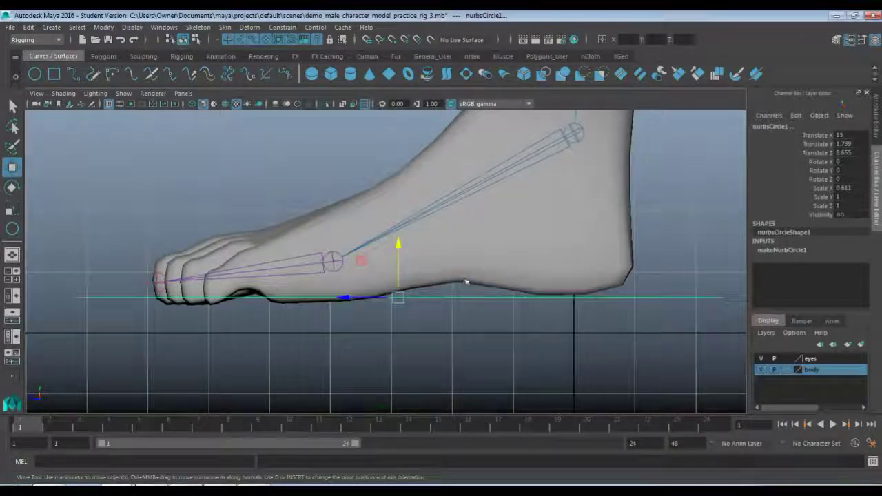
{"action": "key", "text": "space"}
{"action": "key", "text": "space"}
{"action": "left_click_drag", "start_coordinate": [403, 276], "coordinate": [517, 317], "text": "alt"}
{"action": "left_click", "coordinate": [620, 331]}
{"action": "left_click", "coordinate": [636, 334]}
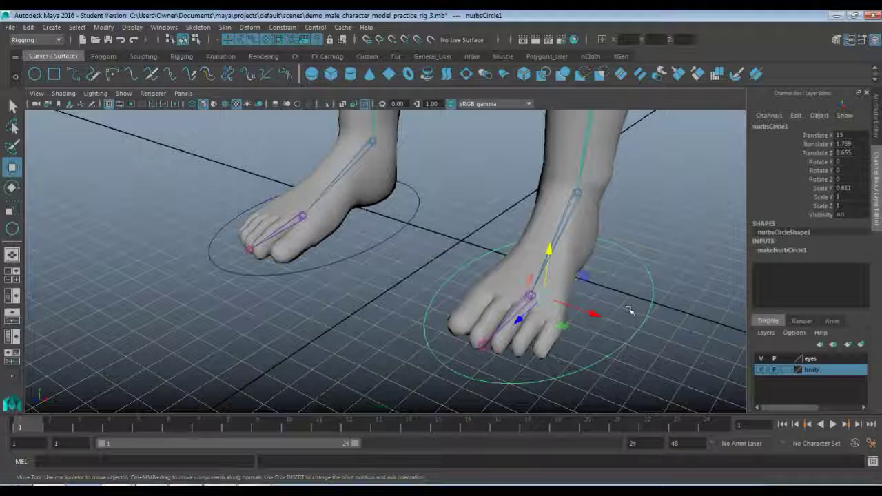
{"action": "key", "text": "d"}
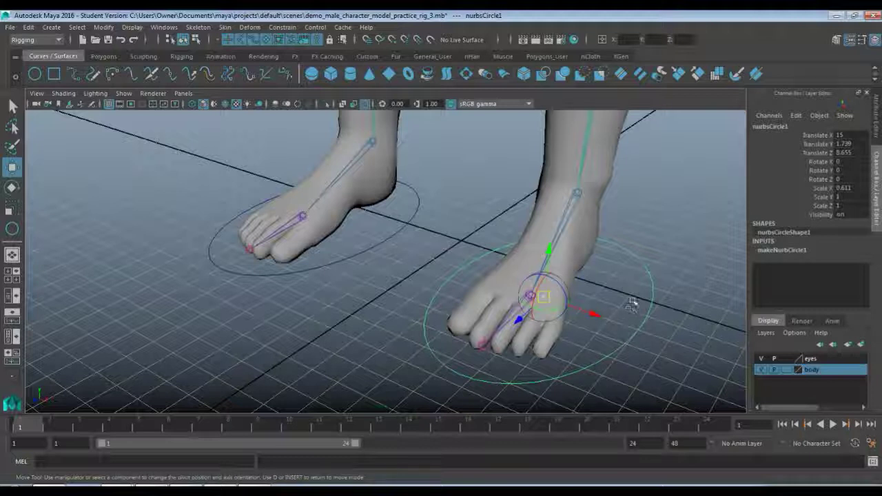
{"action": "left_click_drag", "start_coordinate": [545, 295], "coordinate": [428, 257]}
{"action": "key", "text": "v"}
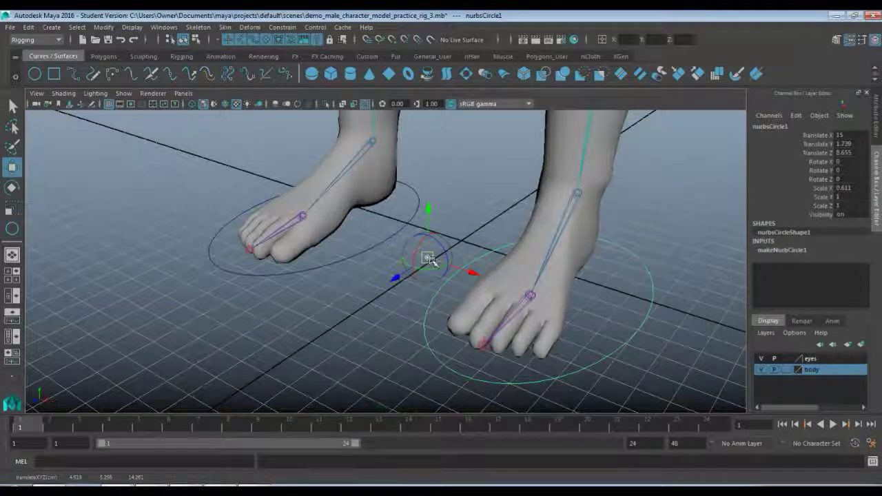
{"action": "left_click_drag", "start_coordinate": [428, 258], "coordinate": [577, 193]}
Select the right foot's circle and snap its pivot onto the right ankle joint
{"action": "left_click_drag", "start_coordinate": [650, 270], "coordinate": [399, 296], "text": "alt"}
{"action": "scroll", "coordinate": [311, 262], "scroll_direction": "up", "scroll_amount": 3}
{"action": "left_click_drag", "start_coordinate": [311, 262], "coordinate": [627, 266], "text": "alt"}
{"action": "scroll", "coordinate": [474, 279], "scroll_direction": "up", "scroll_amount": 3}
{"action": "scroll", "coordinate": [473, 279], "scroll_direction": "down", "scroll_amount": 3}
{"action": "scroll", "coordinate": [528, 246], "scroll_direction": "up", "scroll_amount": 2}
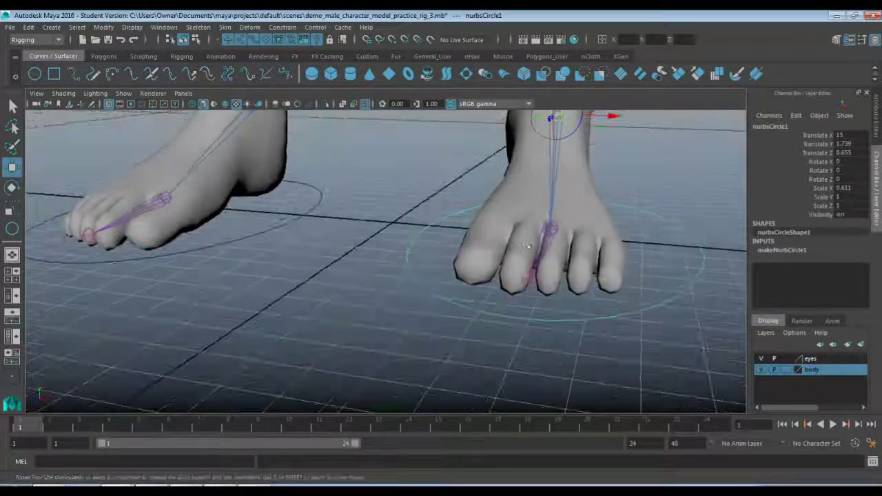
{"action": "scroll", "coordinate": [528, 245], "scroll_direction": "down", "scroll_amount": 3}
{"action": "left_click_drag", "start_coordinate": [424, 221], "coordinate": [371, 338], "text": "alt"}
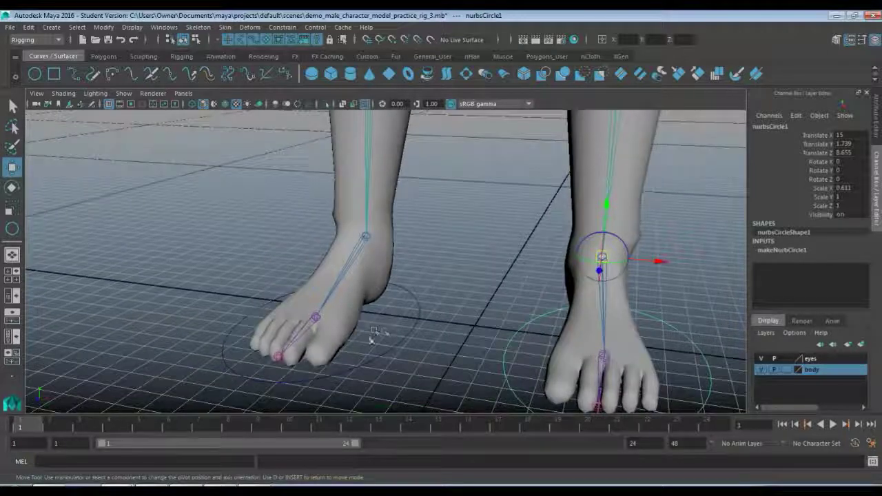
{"action": "left_click", "coordinate": [413, 320]}
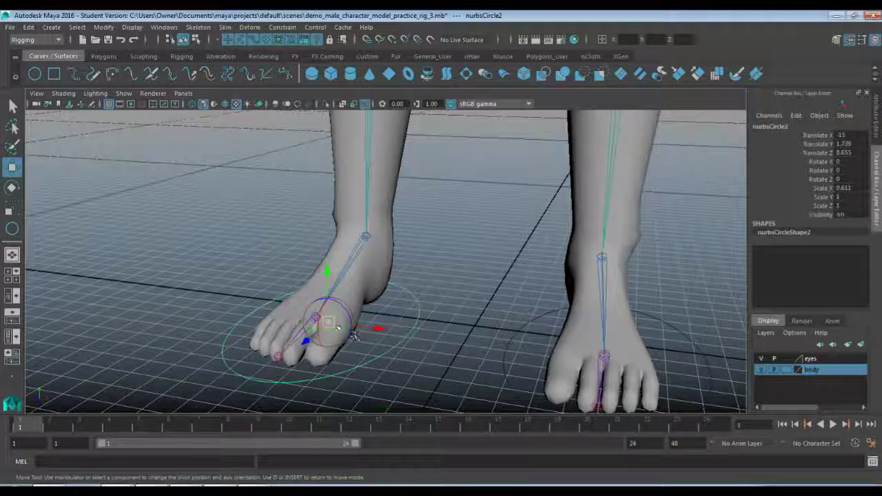
{"action": "left_click_drag", "start_coordinate": [331, 324], "coordinate": [368, 239]}
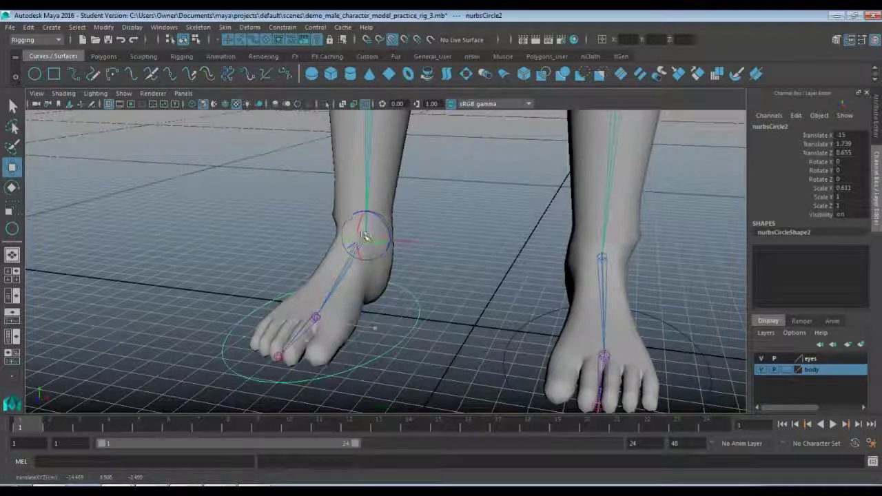
Select the left foot's circle and rename it L_foot_CTRL
{"action": "left_click_drag", "start_coordinate": [413, 283], "coordinate": [268, 295], "text": "alt"}
{"action": "left_click_drag", "start_coordinate": [444, 314], "coordinate": [423, 319], "text": "alt"}
{"action": "left_click", "coordinate": [420, 336]}
{"action": "left_click", "coordinate": [420, 335]}
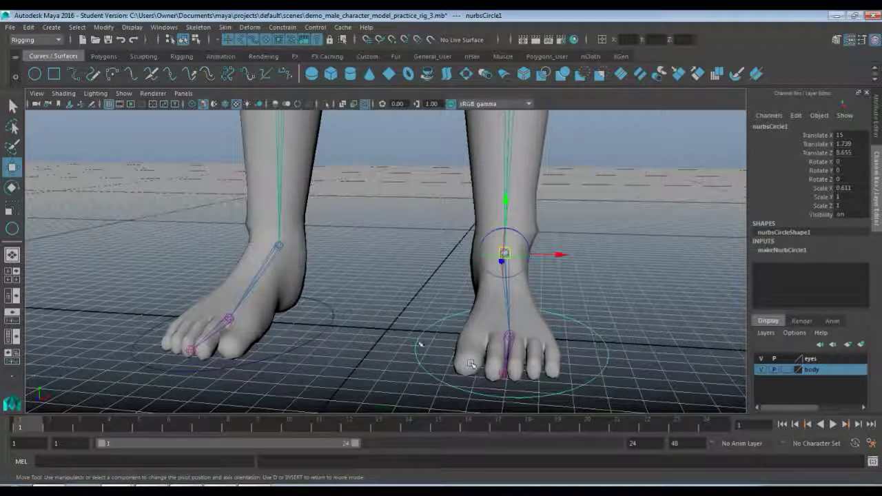
{"action": "double_click", "coordinate": [785, 128]}
{"action": "key", "text": "BackSpace"}
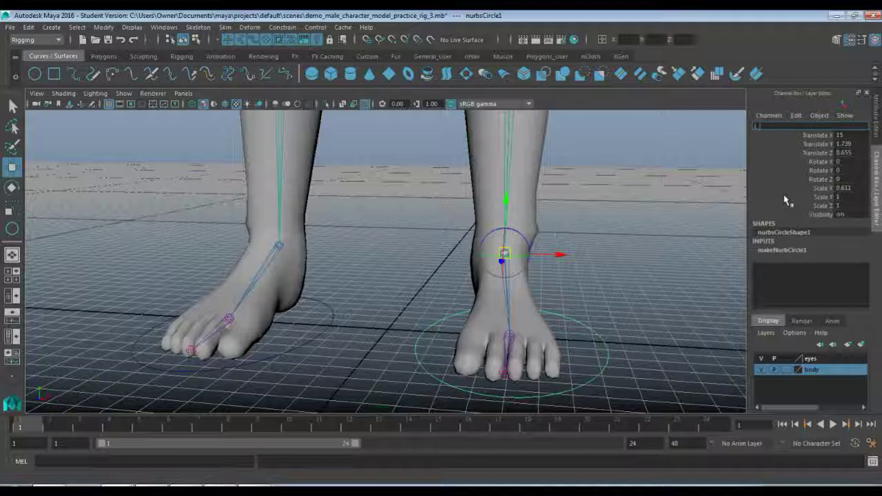
{"action": "type", "text": "L_foot_CTRL"}
{"action": "key", "text": "Return"}
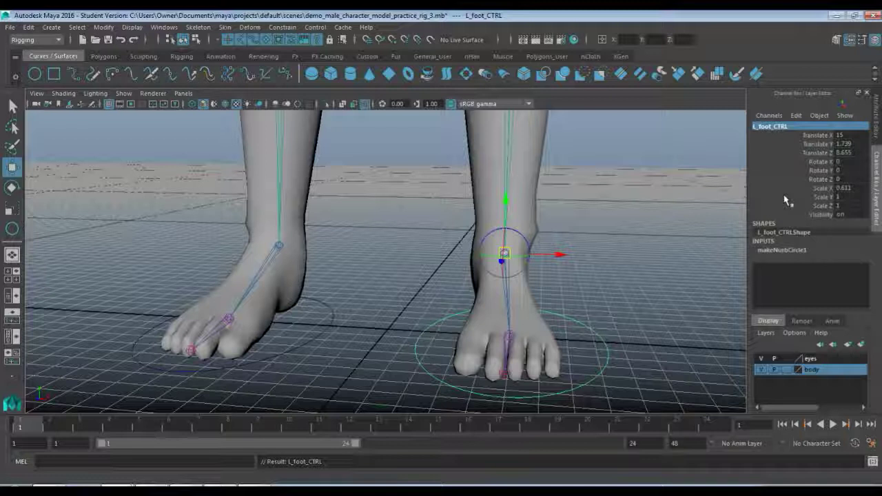
Select the right foot's circle and rename it R_foot_CTRL
{"action": "left_click", "coordinate": [321, 337]}
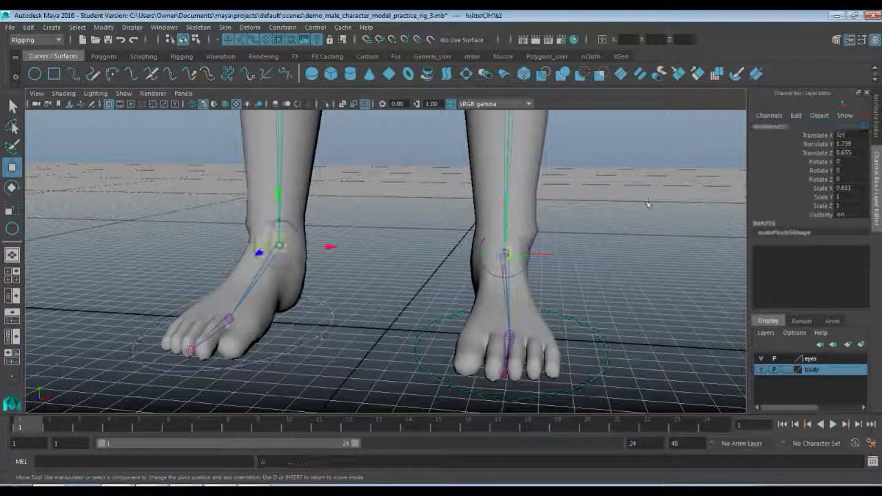
{"action": "left_click", "coordinate": [758, 126]}
{"action": "key", "text": "BackSpace"}
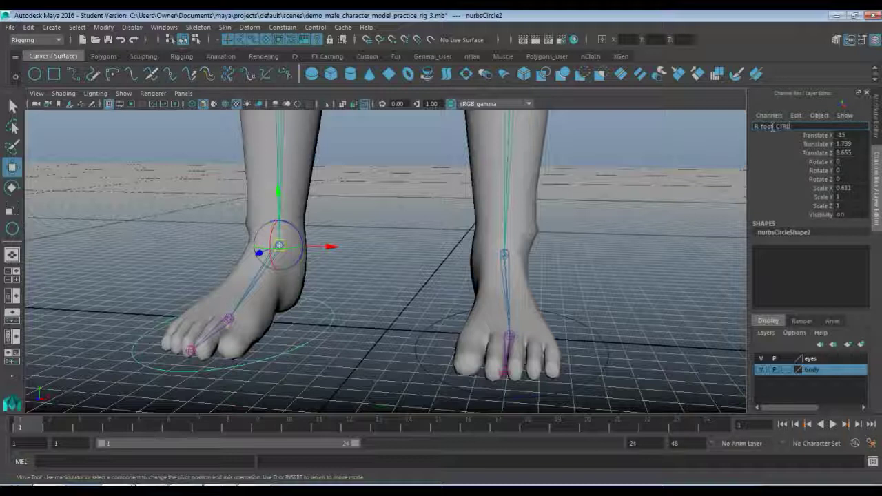
{"action": "key", "text": "Return"}
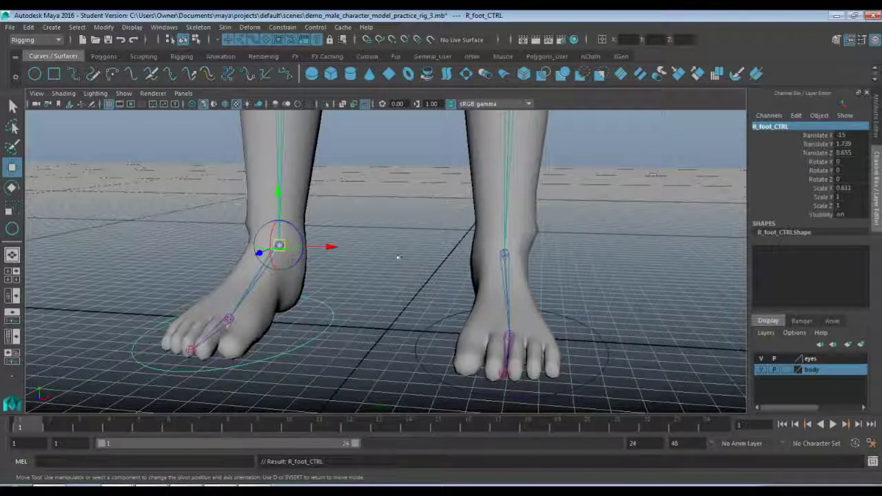
Select L_foot_CTRL and show the Hypergraph Hierarchy beneath the perspective view
{"action": "left_click_drag", "start_coordinate": [417, 321], "coordinate": [379, 303], "text": "alt"}
{"action": "left_click", "coordinate": [409, 322]}
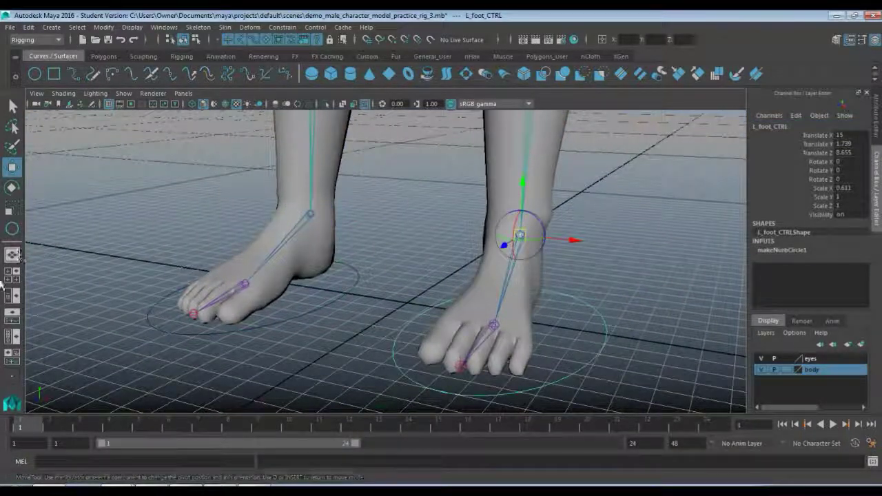
{"action": "left_click", "coordinate": [15, 319]}
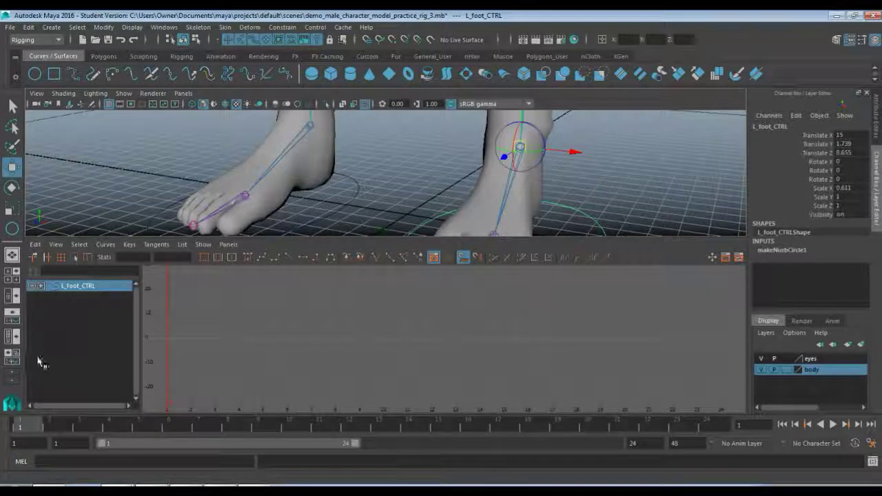
{"action": "right_click", "coordinate": [12, 388]}
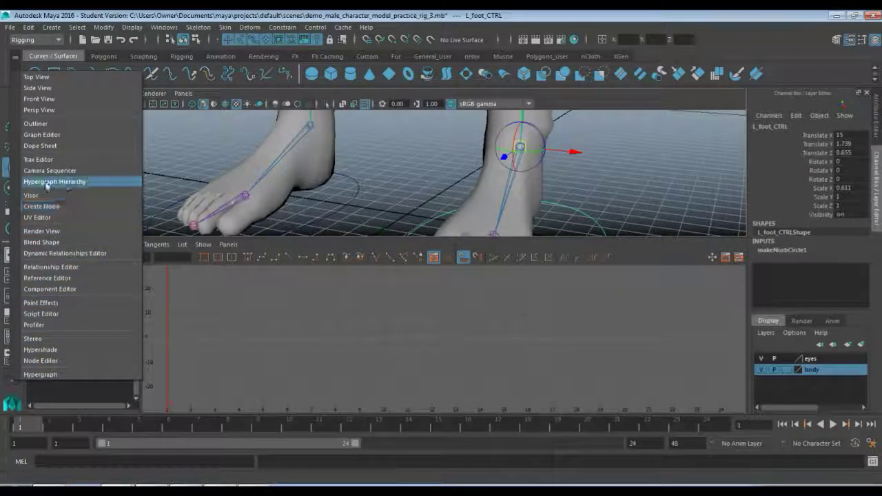
{"action": "left_click", "coordinate": [102, 182]}
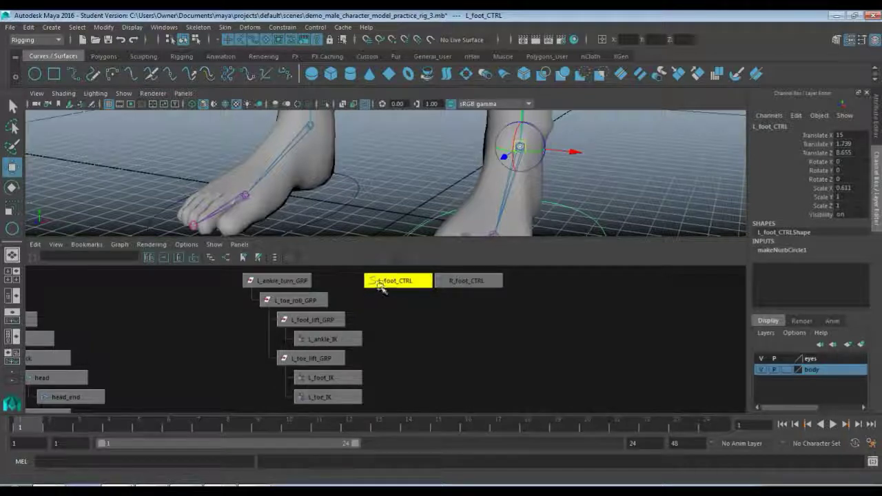
Turn off pivot editing for L_foot_CTRL and return to the normal Move tool
{"action": "middle_click_drag", "start_coordinate": [388, 210], "coordinate": [378, 203], "text": "alt"}
{"action": "scroll", "coordinate": [378, 203], "scroll_direction": "down", "scroll_amount": 2}
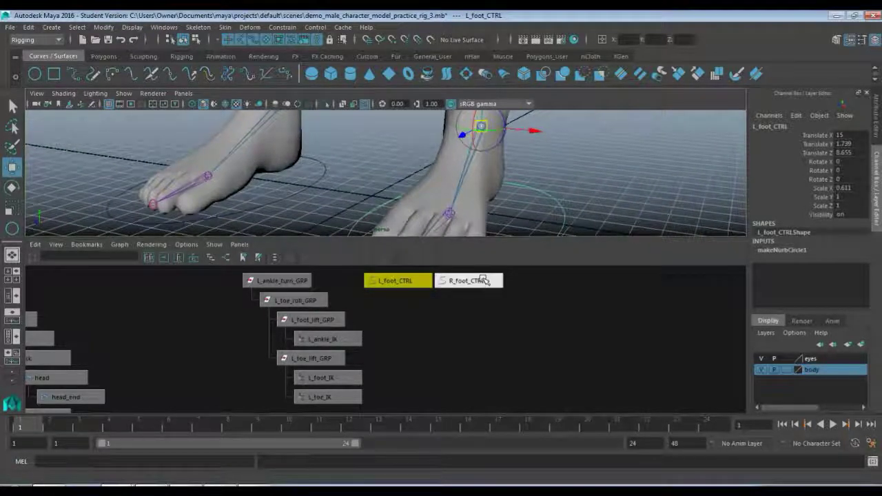
{"action": "left_click_drag", "start_coordinate": [370, 201], "coordinate": [343, 177], "text": "alt"}
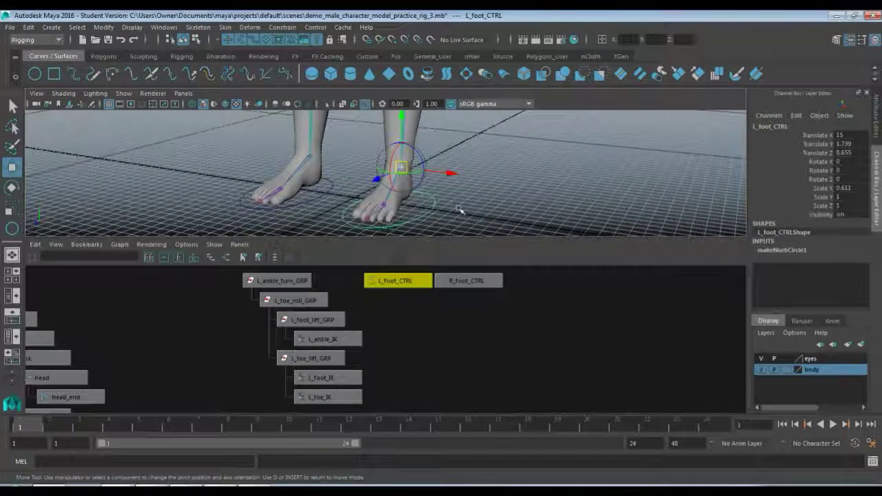
{"action": "left_click", "coordinate": [402, 167]}
{"action": "key", "text": "Insert"}
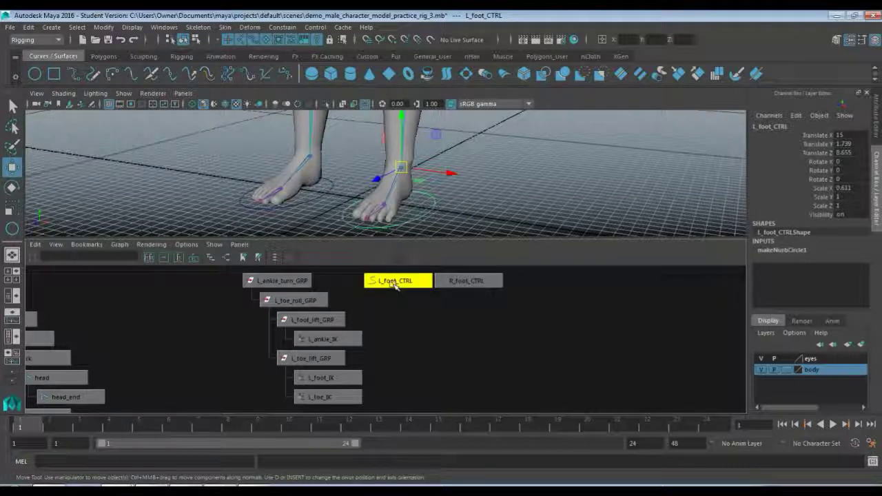
Add L_ankle_turn_GRP to the L_foot_CTRL selection and point constrain the group to the control
{"action": "left_click_drag", "start_coordinate": [448, 220], "coordinate": [463, 230], "text": "alt"}
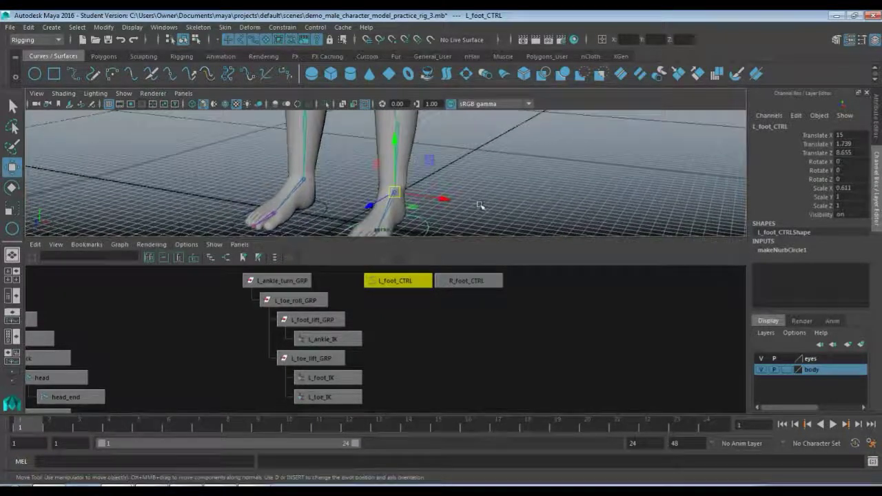
{"action": "left_click", "coordinate": [288, 282], "text": "shift"}
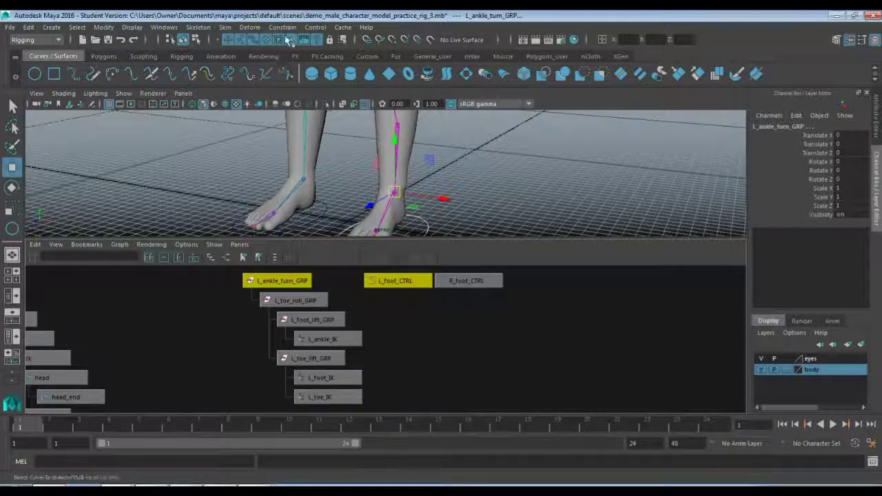
{"action": "left_click", "coordinate": [23, 43]}
{"action": "left_click", "coordinate": [20, 66]}
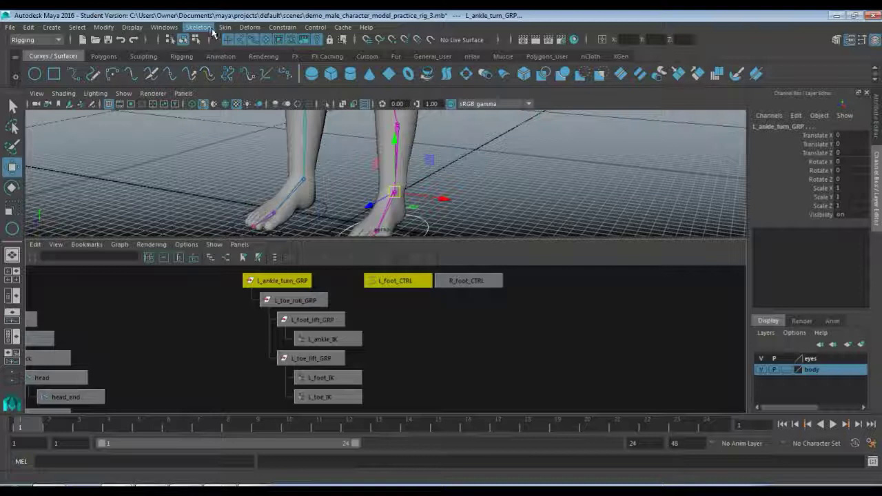
{"action": "left_click", "coordinate": [283, 29]}
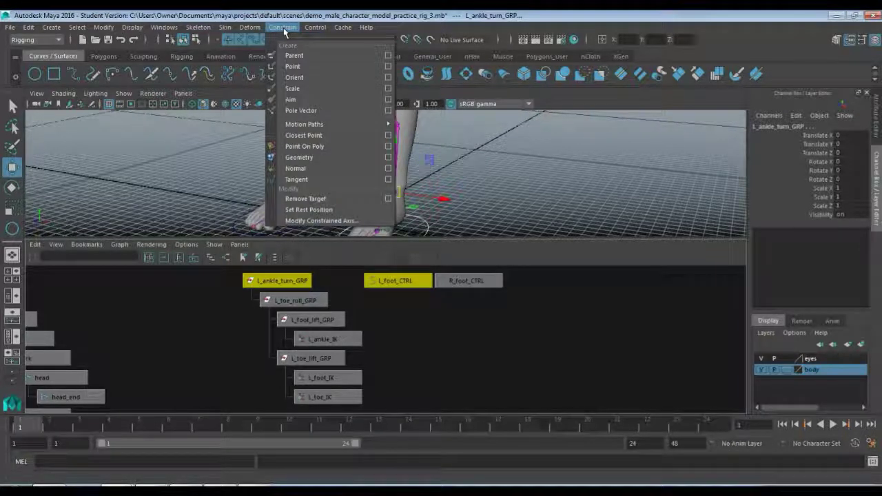
{"action": "left_click", "coordinate": [310, 65]}
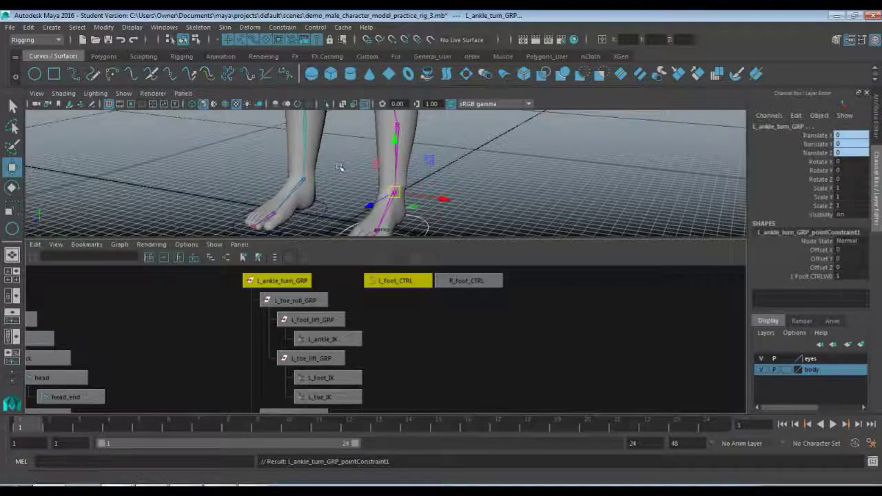
Orient constrain L_ankle_turn_GRP to L_foot_CTRL
{"action": "left_click_drag", "start_coordinate": [397, 215], "coordinate": [407, 219], "text": "alt"}
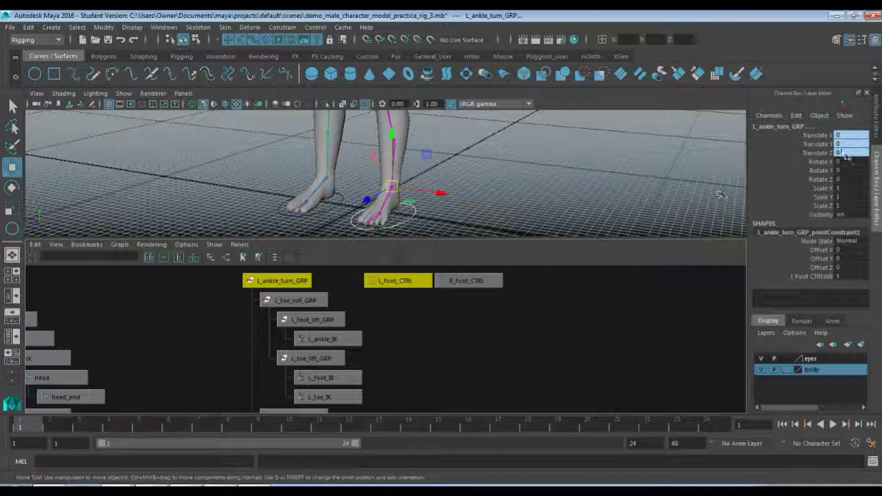
{"action": "left_click", "coordinate": [282, 27]}
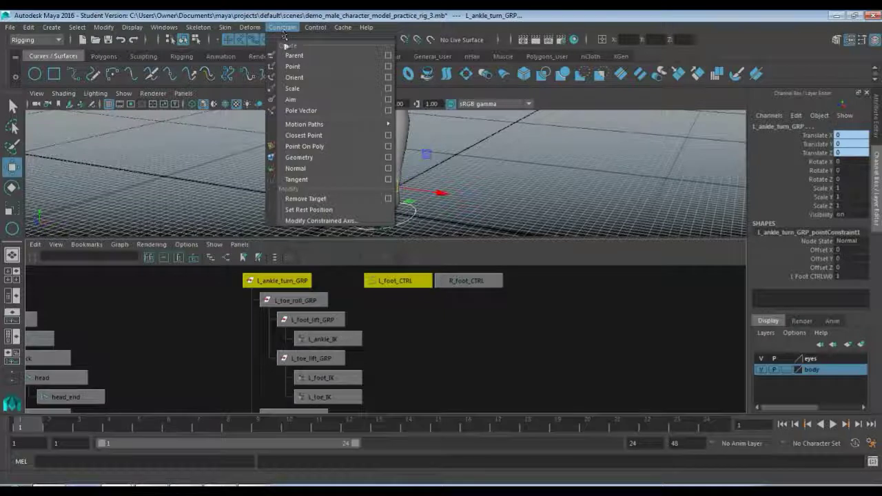
{"action": "left_click", "coordinate": [296, 77]}
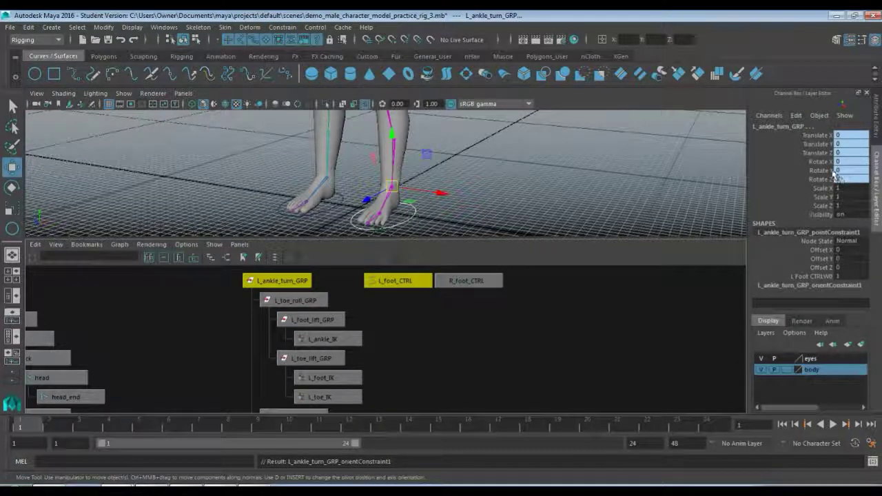
Test the constraints by moving L_foot_CTRL and rotating it about 30.35° in Y, and undo both changes
{"action": "left_click", "coordinate": [409, 222]}
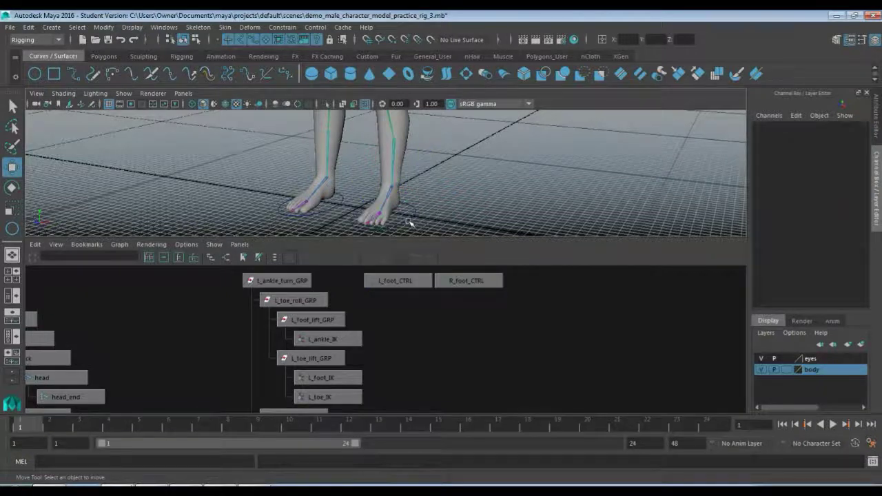
{"action": "left_click", "coordinate": [412, 219]}
{"action": "left_click_drag", "start_coordinate": [391, 187], "coordinate": [491, 183]}
{"action": "key", "text": "e"}
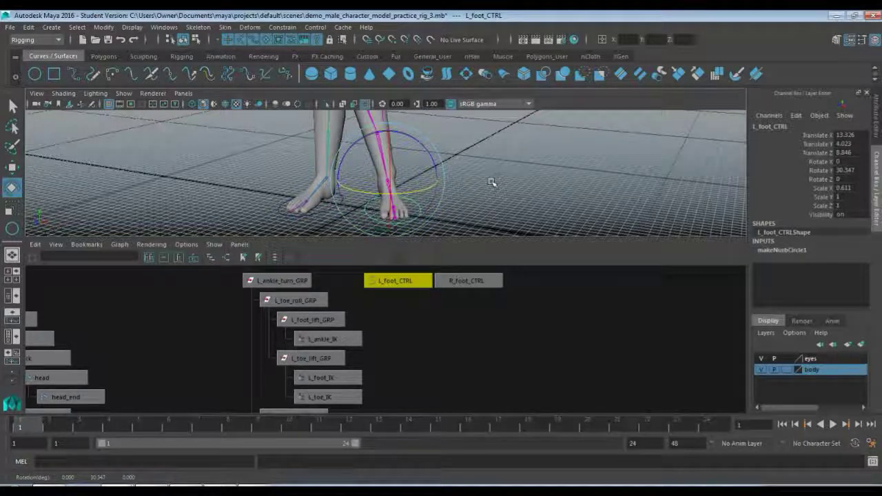
{"action": "key", "text": "ctrl+z"}
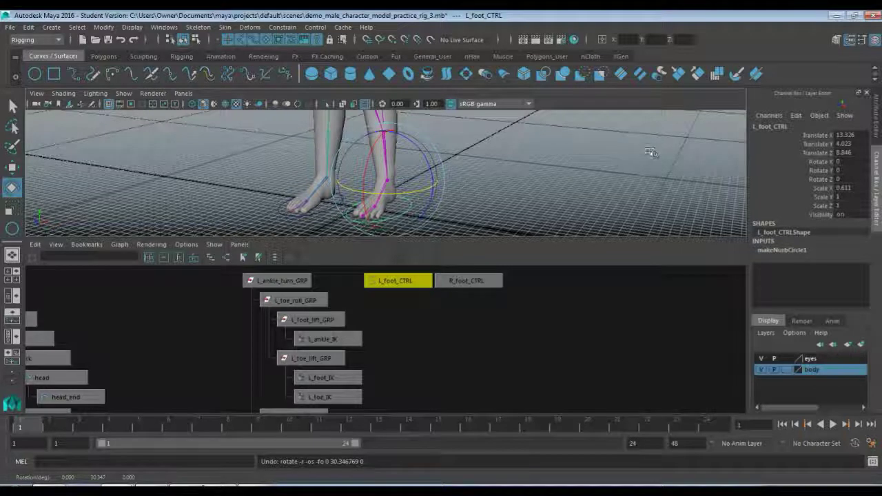
{"action": "left_click", "coordinate": [476, 204]}
{"action": "key", "text": "ctrl+z"}
{"action": "key", "text": "ctrl+z"}
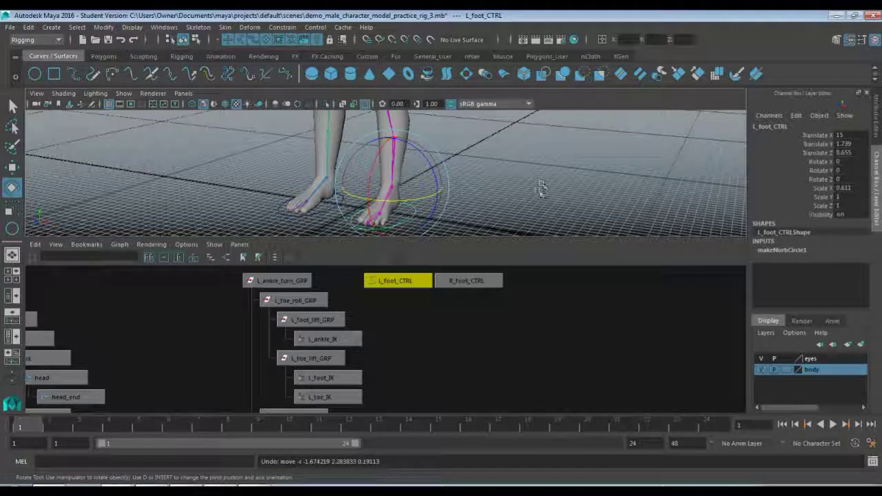
Reselect L_foot_CTRL around the left foot and switch to the Select tool
{"action": "left_click", "coordinate": [486, 185]}
{"action": "left_click_drag", "start_coordinate": [496, 186], "coordinate": [414, 188], "text": "alt"}
{"action": "left_click_drag", "start_coordinate": [336, 204], "coordinate": [290, 202], "text": "alt"}
{"action": "left_click", "coordinate": [411, 219]}
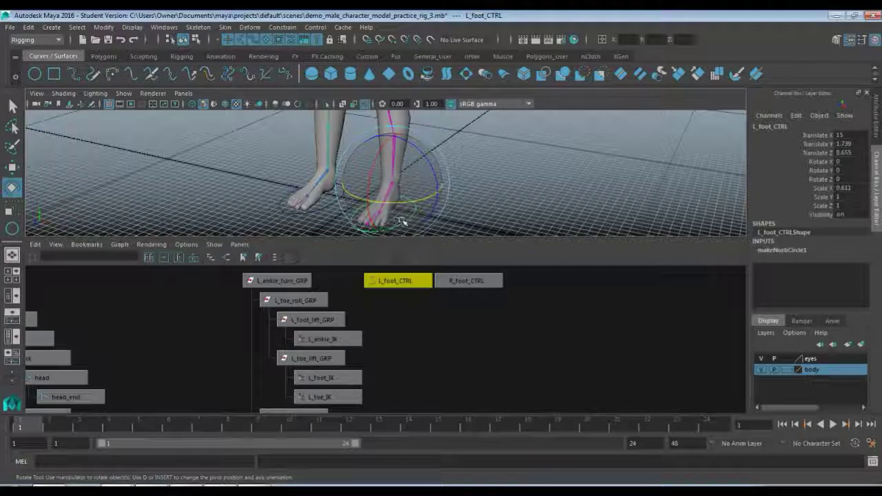
{"action": "key", "text": "q"}
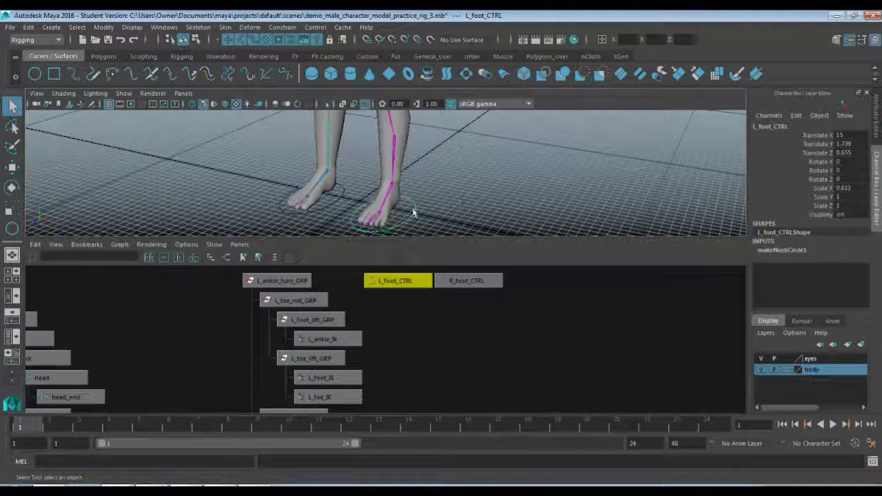
Freeze the transformations of L_foot_CTRL around the left foot
{"action": "left_click_drag", "start_coordinate": [414, 214], "coordinate": [395, 212], "text": "alt"}
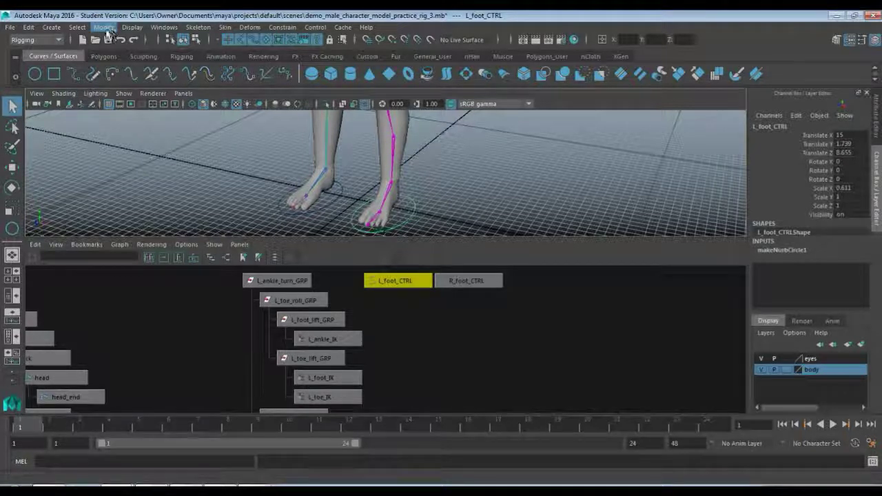
{"action": "left_click", "coordinate": [104, 27]}
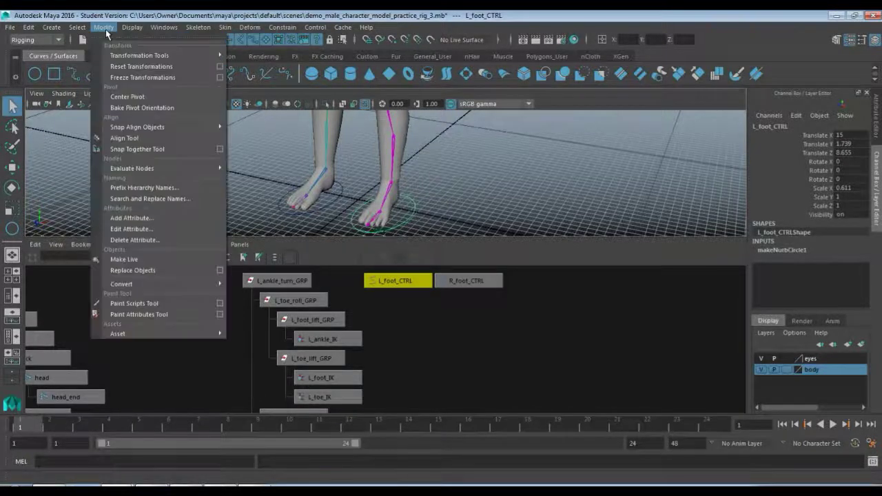
{"action": "left_click", "coordinate": [148, 77]}
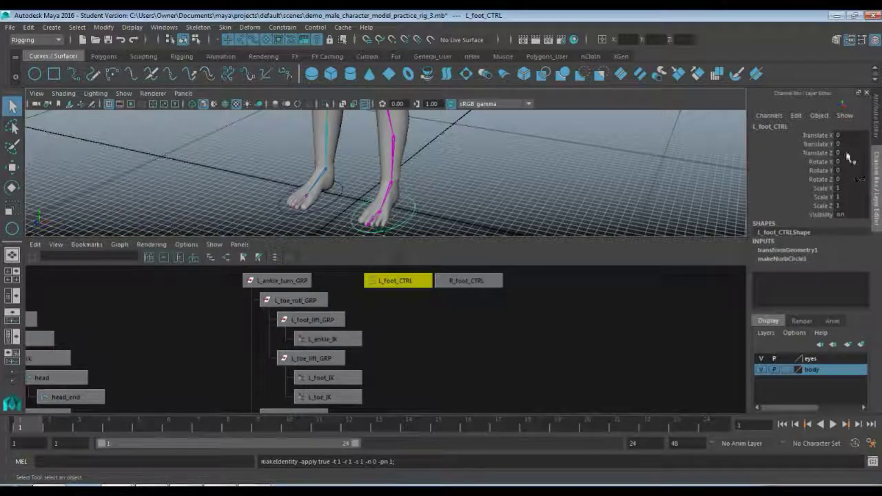
Test the frozen L_foot_CTRL by moving the foot away and setting Translate X, Y and Z to 0
{"action": "left_click_drag", "start_coordinate": [524, 210], "coordinate": [552, 185], "text": "alt"}
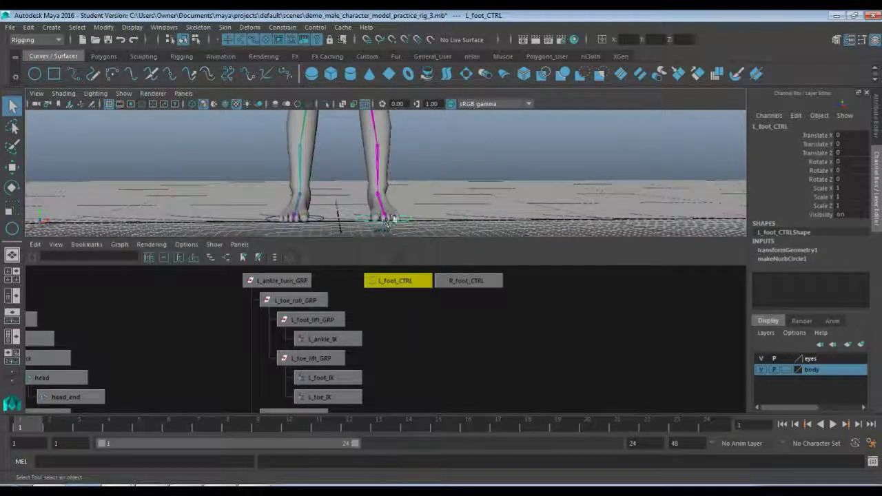
{"action": "left_click_drag", "start_coordinate": [387, 220], "coordinate": [414, 219], "text": "alt"}
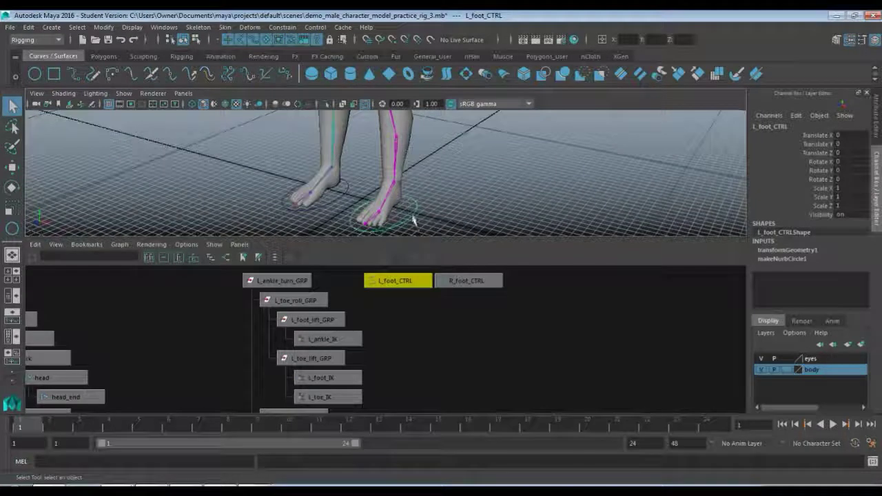
{"action": "key", "text": "w"}
{"action": "middle_click_drag", "start_coordinate": [414, 219], "coordinate": [489, 191]}
{"action": "left_click_drag", "start_coordinate": [846, 135], "coordinate": [853, 155]}
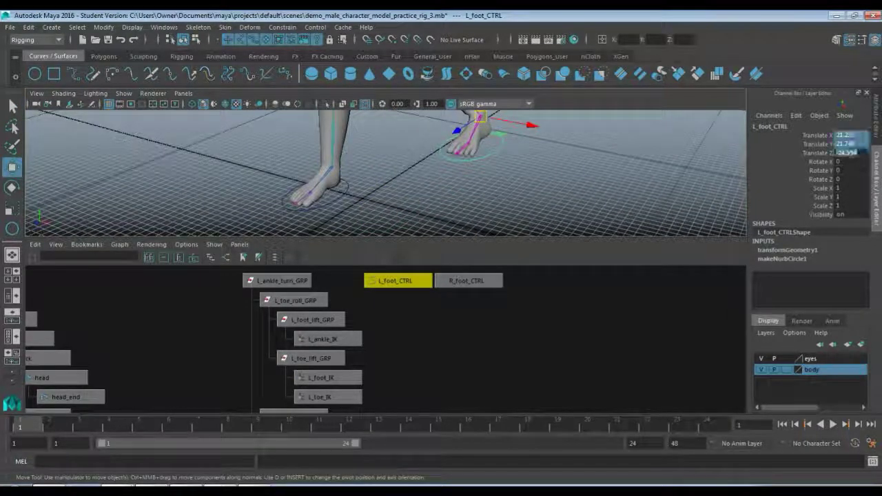
{"action": "type", "text": "0"}
{"action": "key", "text": "Return"}
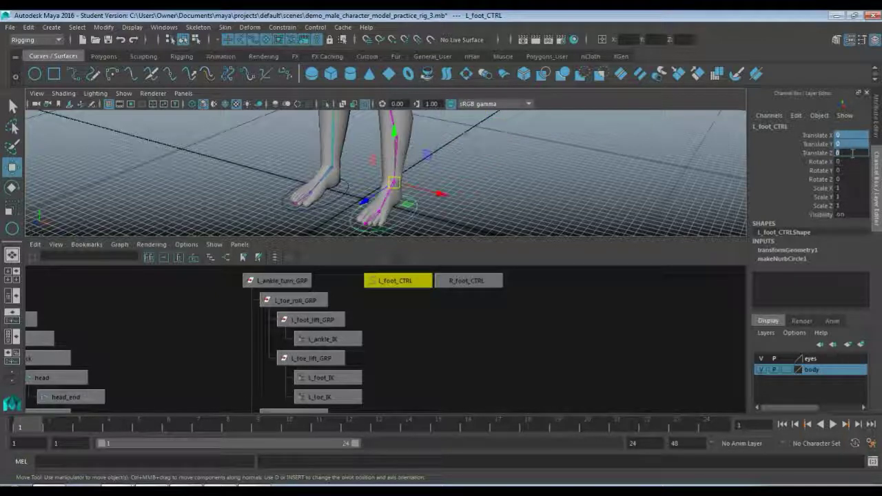
Select R_foot_CTRL around the right foot and freeze its transformations
{"action": "left_click_drag", "start_coordinate": [211, 196], "coordinate": [324, 208], "text": "alt"}
{"action": "left_click", "coordinate": [316, 214]}
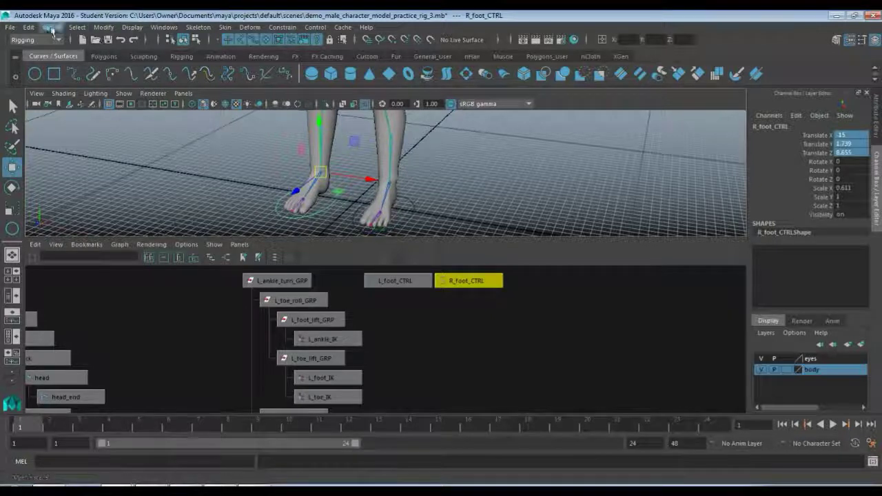
{"action": "left_click", "coordinate": [104, 28]}
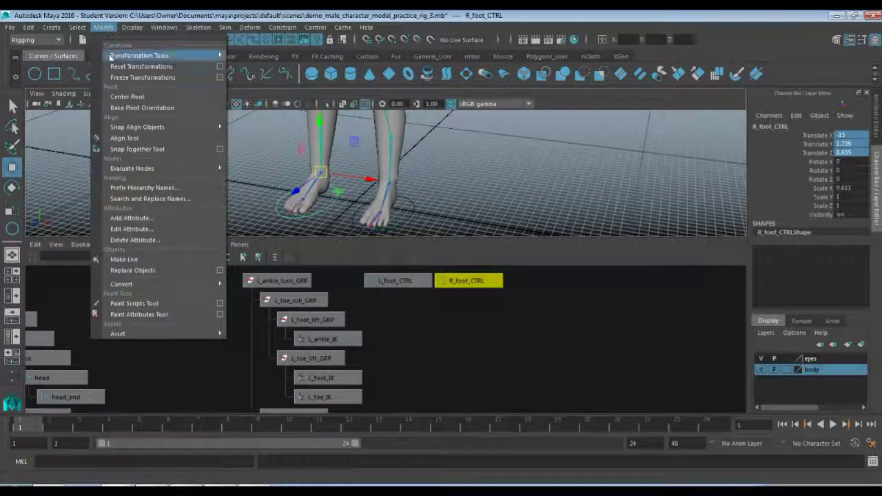
{"action": "left_click", "coordinate": [193, 78]}
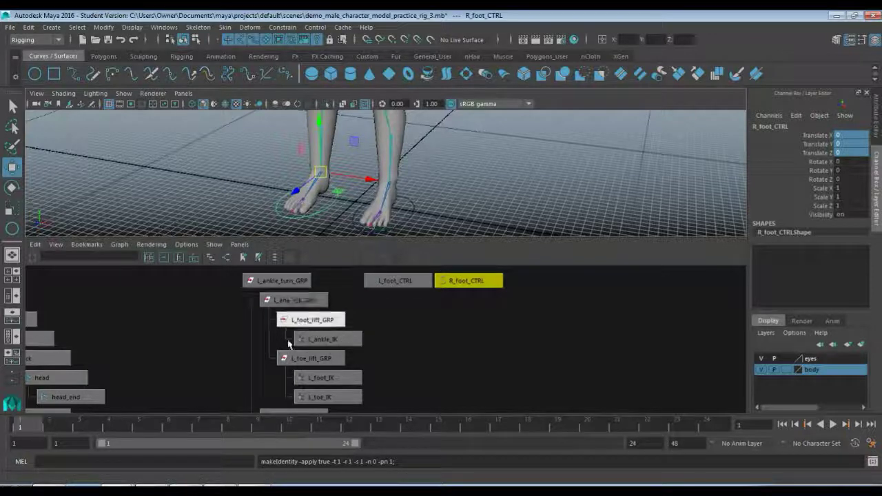
Add a keyable float attribute named L_Toe_Lift with a maximum of 10 to the left foot control L_foot_CTRL
{"action": "left_click", "coordinate": [454, 194]}
{"action": "left_click", "coordinate": [414, 208]}
{"action": "left_click_drag", "start_coordinate": [413, 209], "coordinate": [550, 155], "text": "alt"}
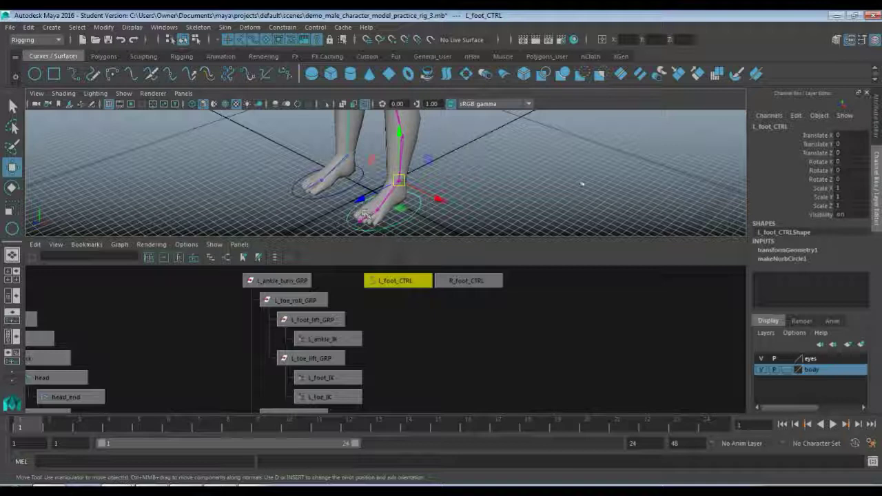
{"action": "left_click", "coordinate": [796, 116]}
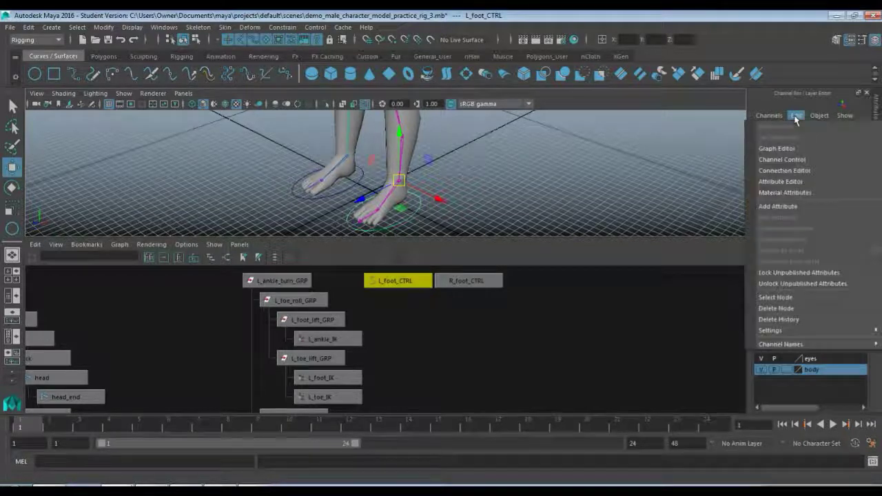
{"action": "left_click", "coordinate": [806, 207]}
{"action": "left_click_drag", "start_coordinate": [430, 173], "coordinate": [571, 128]}
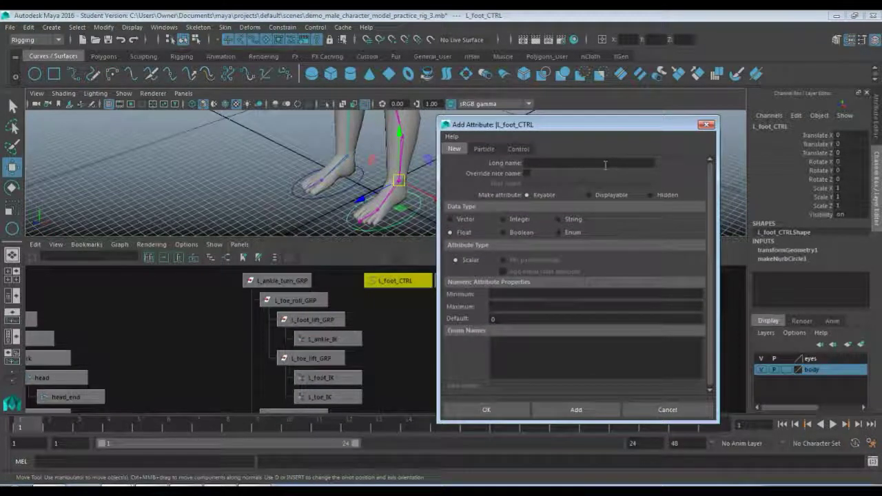
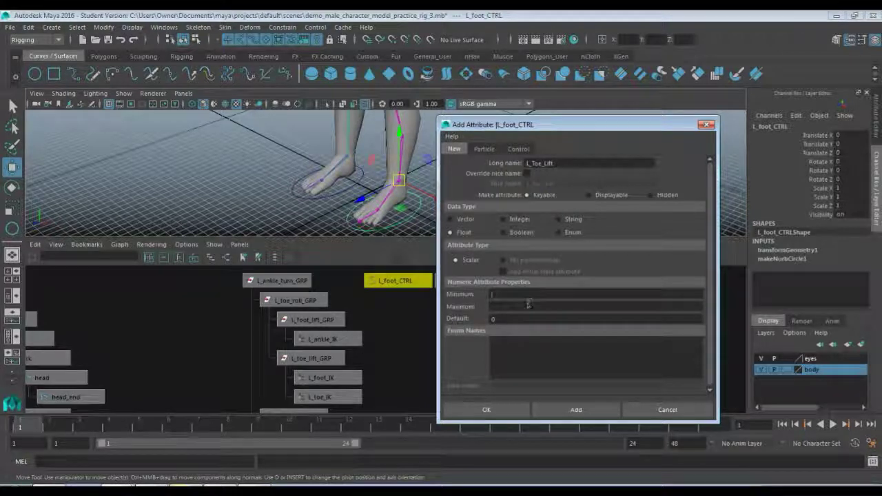
{"action": "left_click", "coordinate": [504, 294]}
{"action": "left_click", "coordinate": [493, 305]}
{"action": "type", "text": "10"}
{"action": "left_click", "coordinate": [579, 410]}
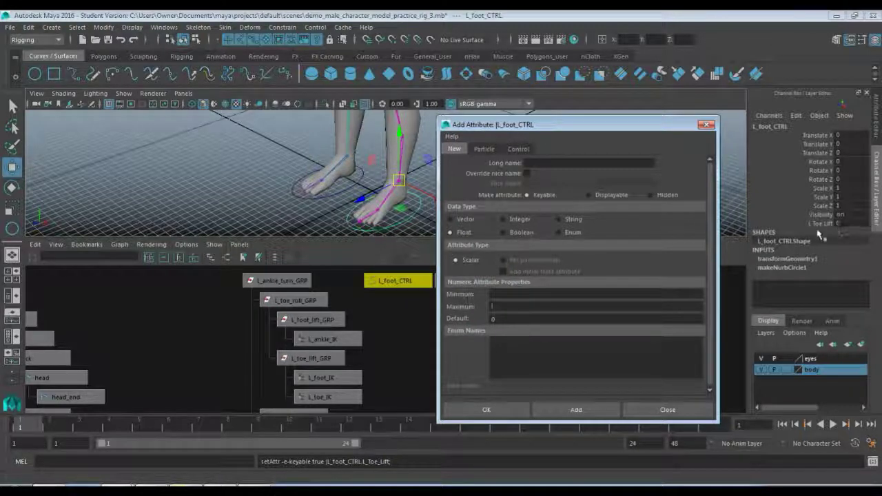
Add a keyable float attribute named L_Toe_Roll_Y with a minimum of -10 to L_foot_CTRL
{"action": "mouse_move", "coordinate": [536, 135]}
{"action": "left_mouse_down"}
{"action": "mouse_move", "coordinate": [535, 147]}
{"action": "mouse_move", "coordinate": [534, 138]}
{"action": "left_mouse_up"}
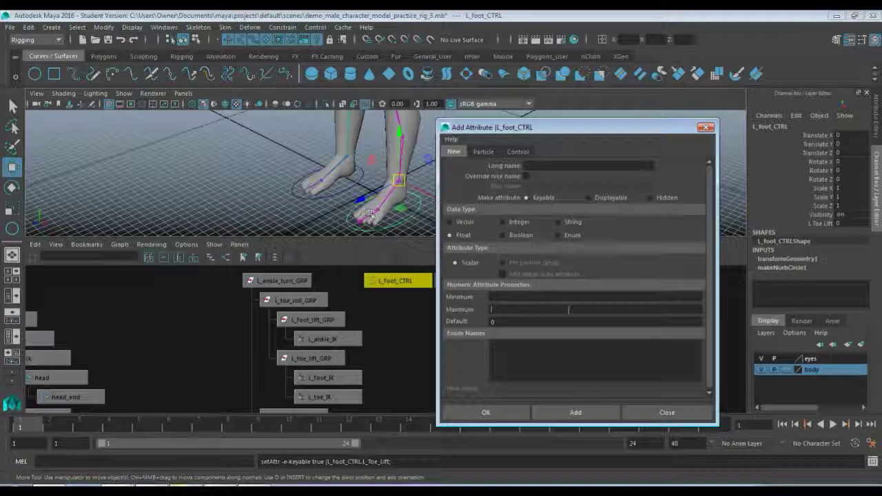
{"action": "left_click", "coordinate": [552, 166]}
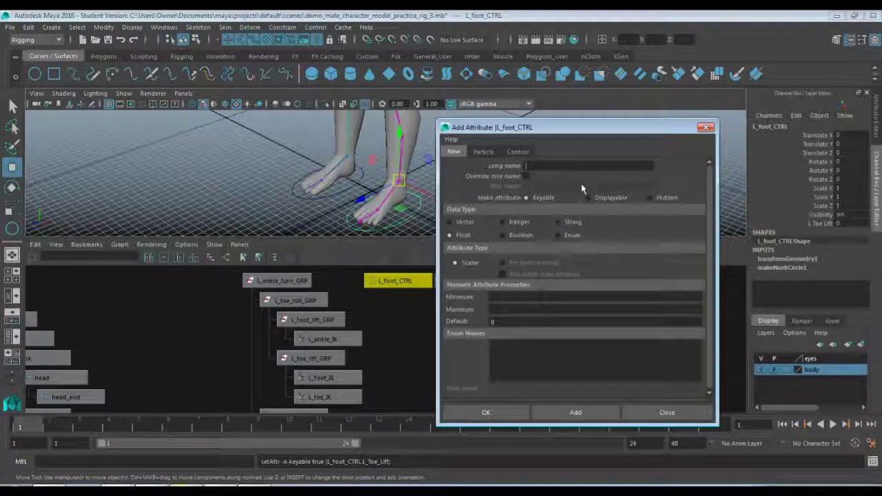
{"action": "type", "text": "L_Toe_Roll"}
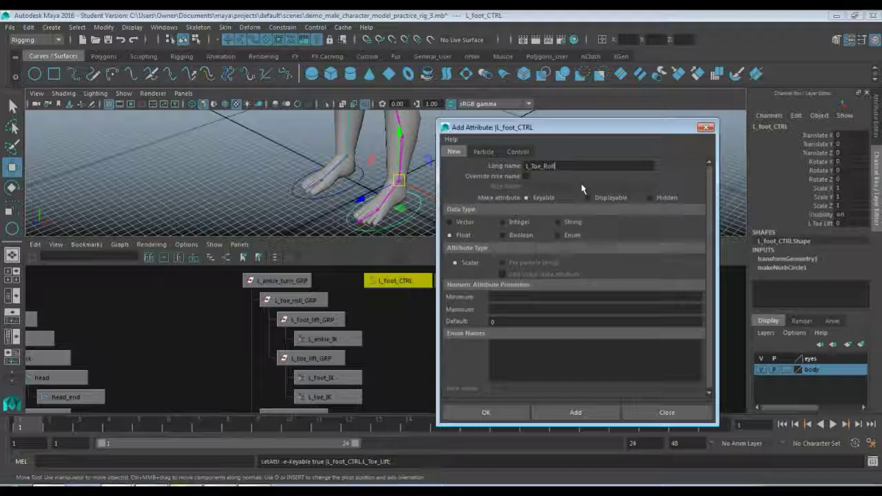
{"action": "type", "text": "_Y"}
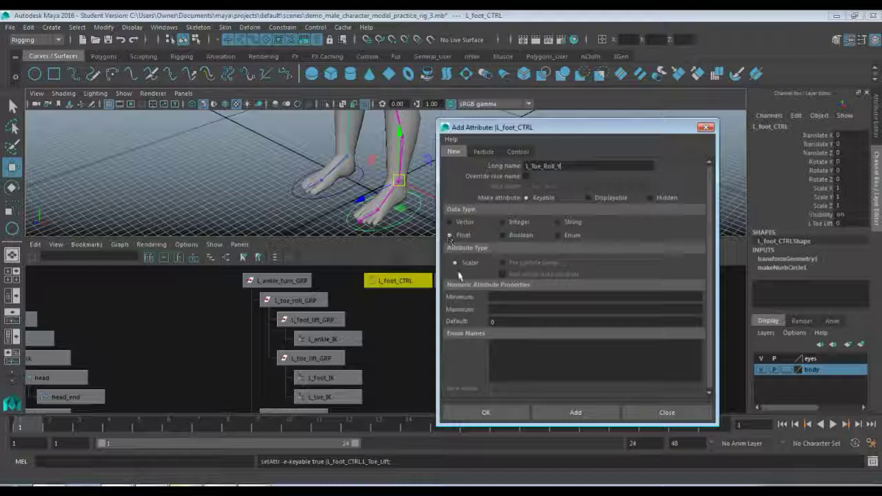
{"action": "left_click", "coordinate": [504, 297]}
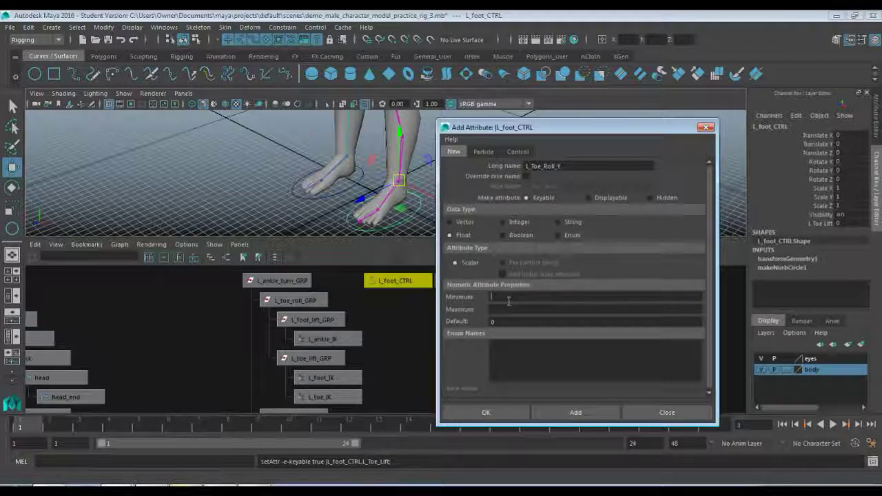
{"action": "type", "text": "-10"}
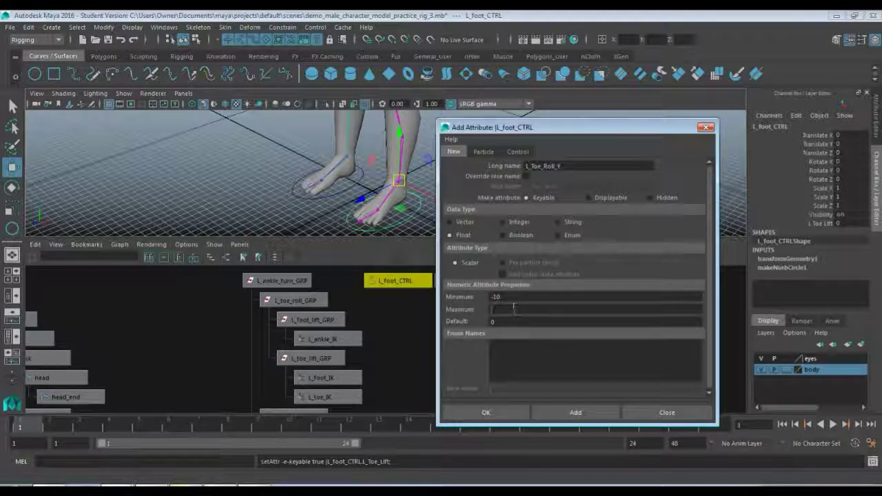
{"action": "left_click", "coordinate": [512, 309]}
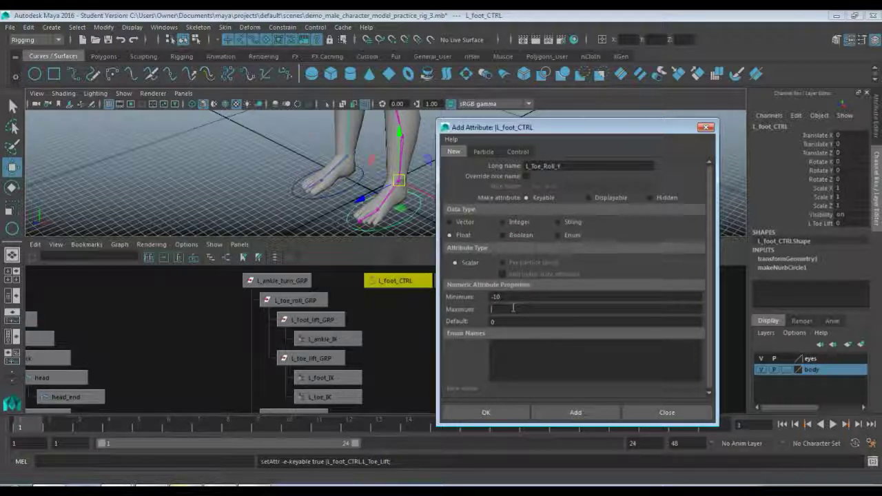
{"action": "left_click", "coordinate": [575, 412]}
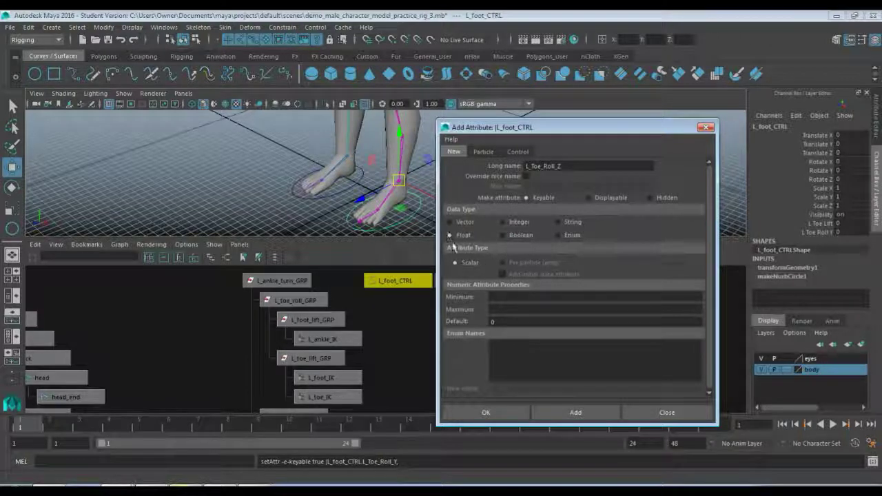
Add a keyable float attribute L_Toe_Roll_Z to L_foot_CTRL, minimum -10 and maximum 10, and close the Add Attribute window
{"action": "left_click", "coordinate": [510, 297]}
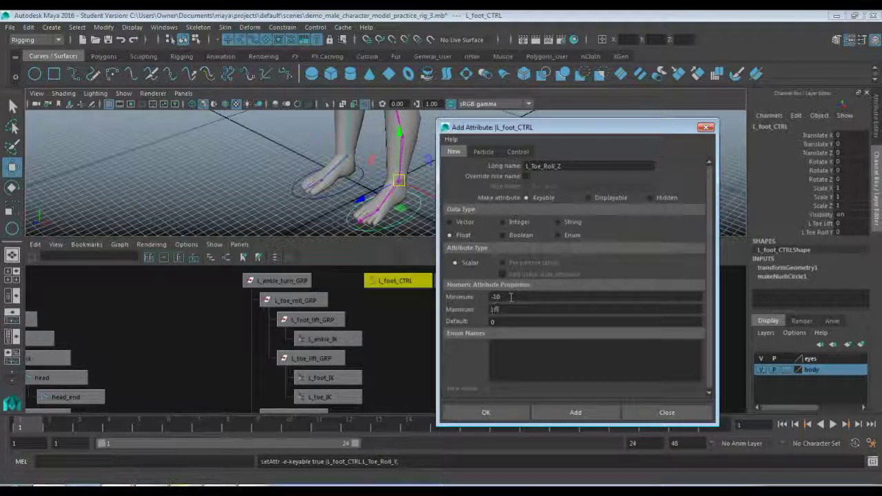
{"action": "left_click", "coordinate": [574, 413]}
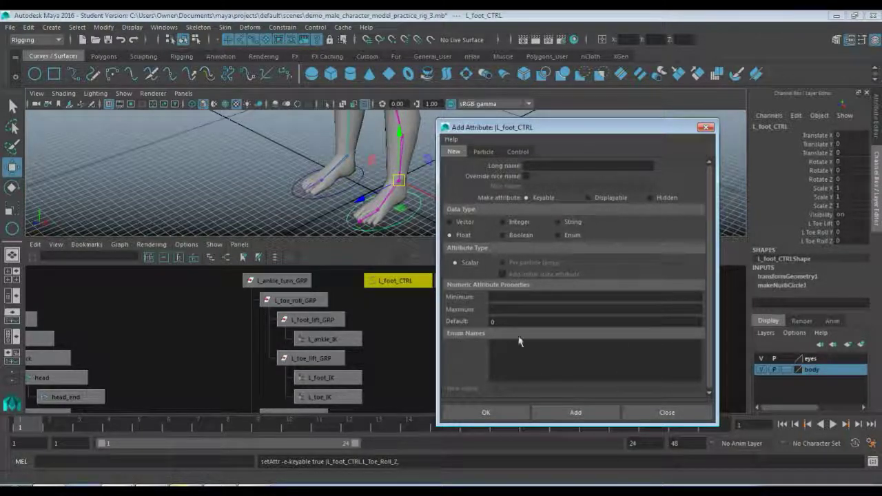
{"action": "left_click", "coordinate": [659, 408]}
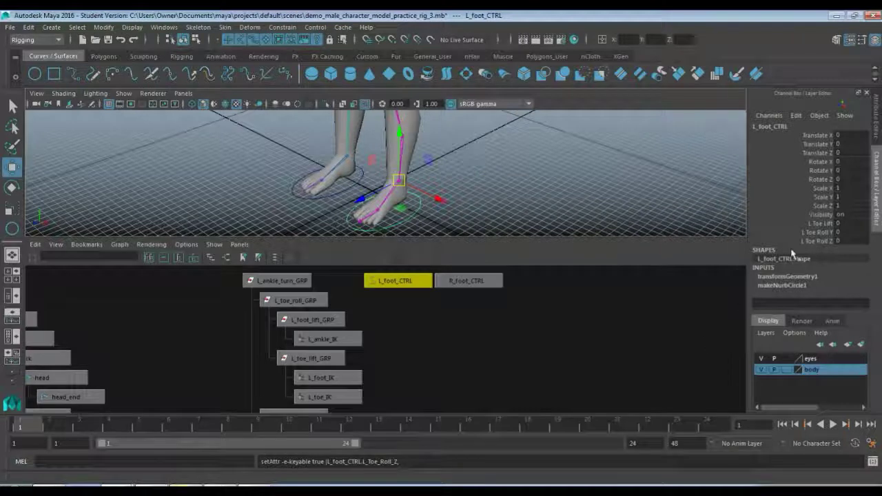
Switch to the Animation command set and load L_foot_CTRL as the driver in Set Driven Key
{"action": "left_click", "coordinate": [817, 240]}
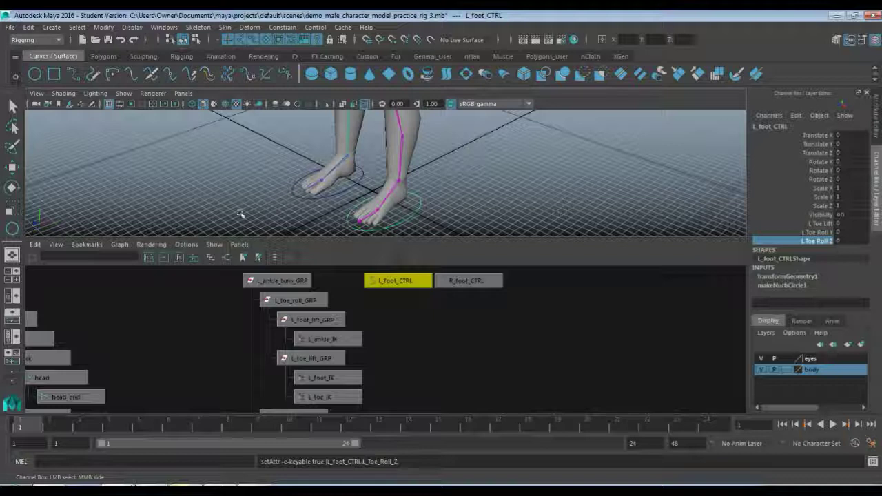
{"action": "left_click", "coordinate": [34, 41]}
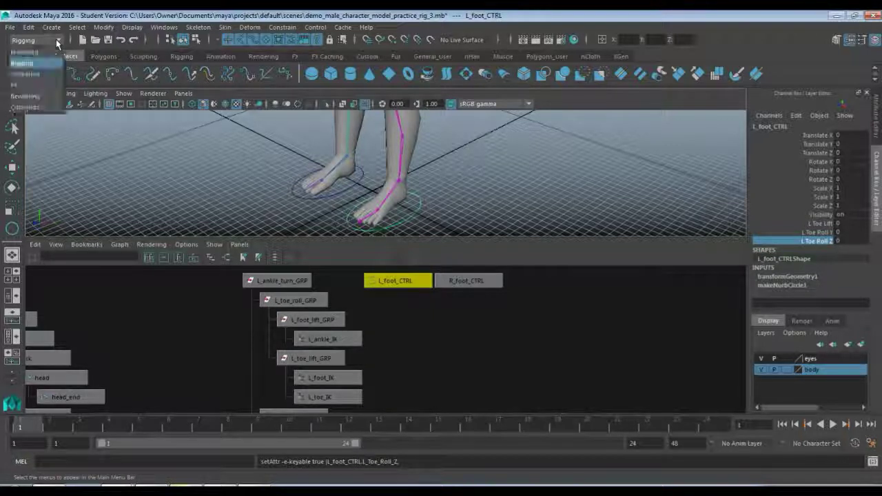
{"action": "left_click", "coordinate": [39, 76]}
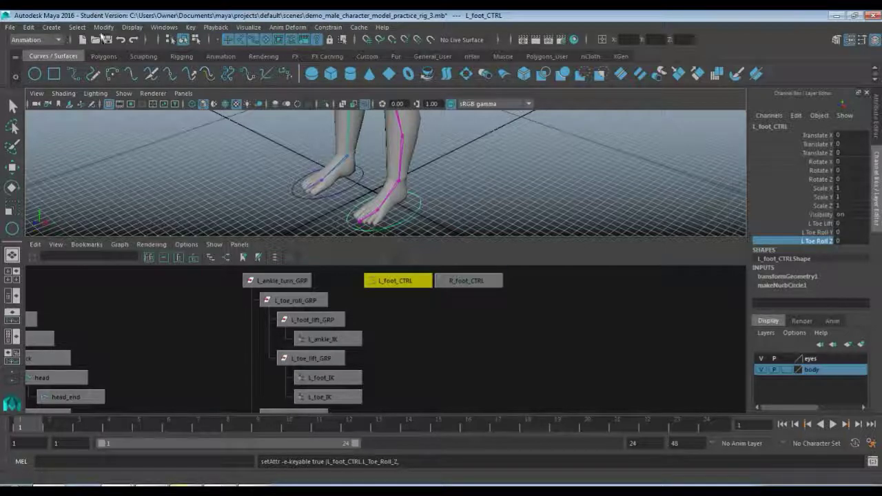
{"action": "left_click", "coordinate": [191, 28]}
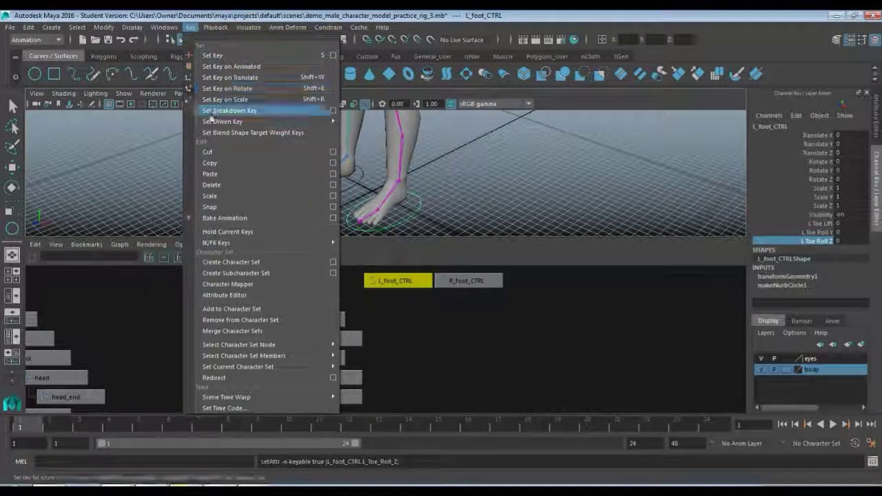
{"action": "mouse_move", "coordinate": [214, 122]}
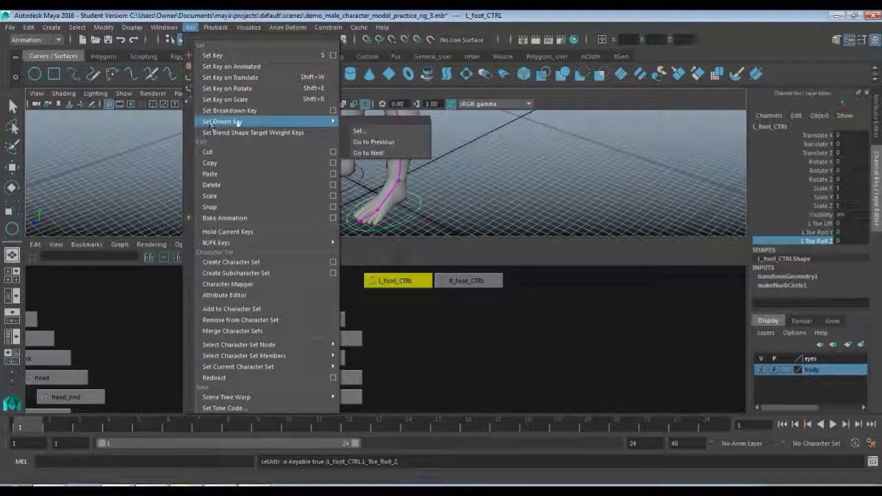
{"action": "left_click", "coordinate": [383, 130]}
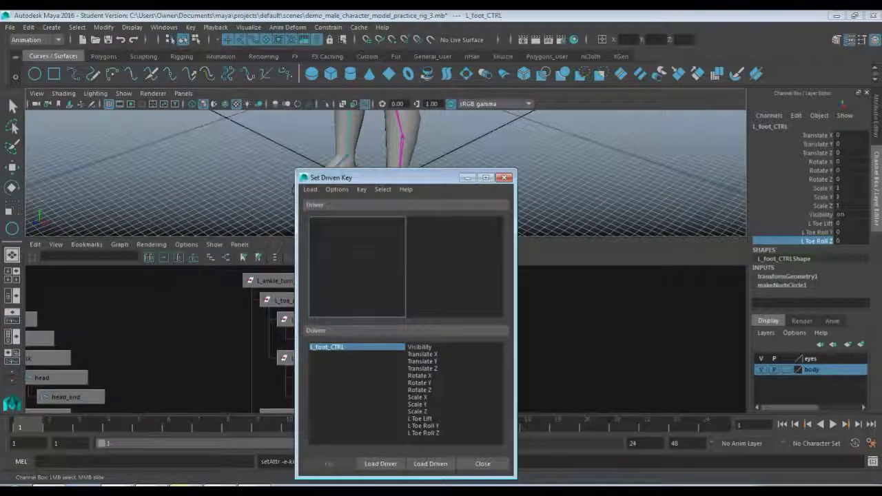
{"action": "left_click_drag", "start_coordinate": [396, 181], "coordinate": [570, 128]}
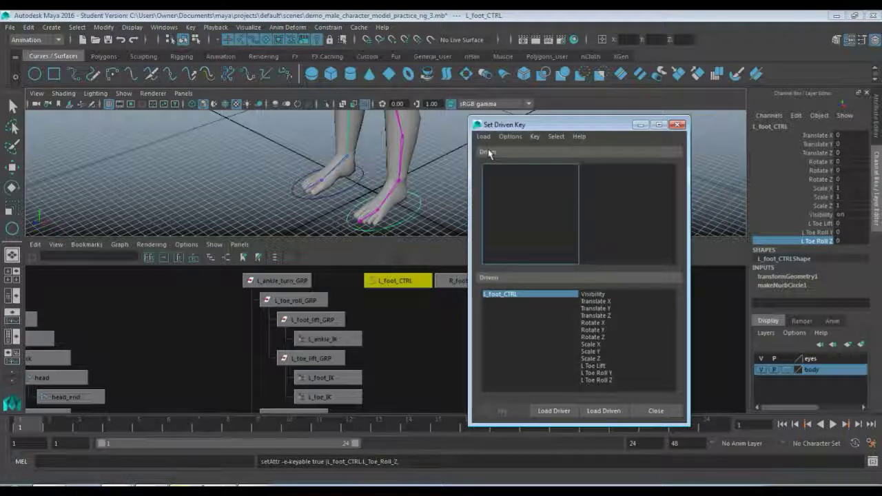
{"action": "left_click", "coordinate": [407, 221]}
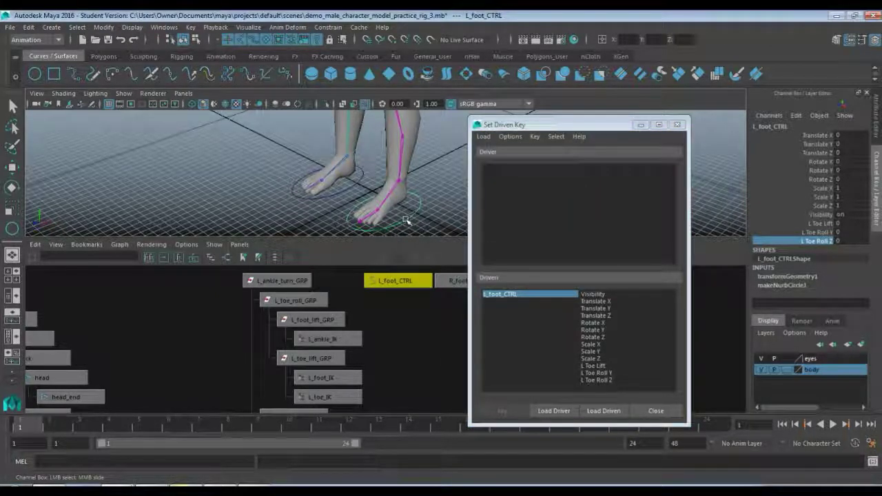
{"action": "left_click", "coordinate": [562, 412]}
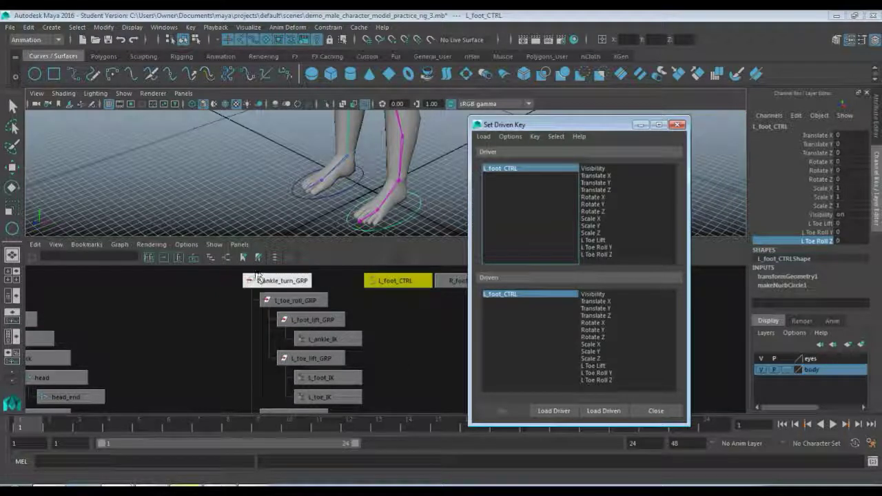
Load L_toe_lift_GRP as driven and key its Rotate X at 0 against L_foot_CTRL's L Toe Lift at 0
{"action": "left_click", "coordinate": [326, 360]}
{"action": "key", "text": "w"}
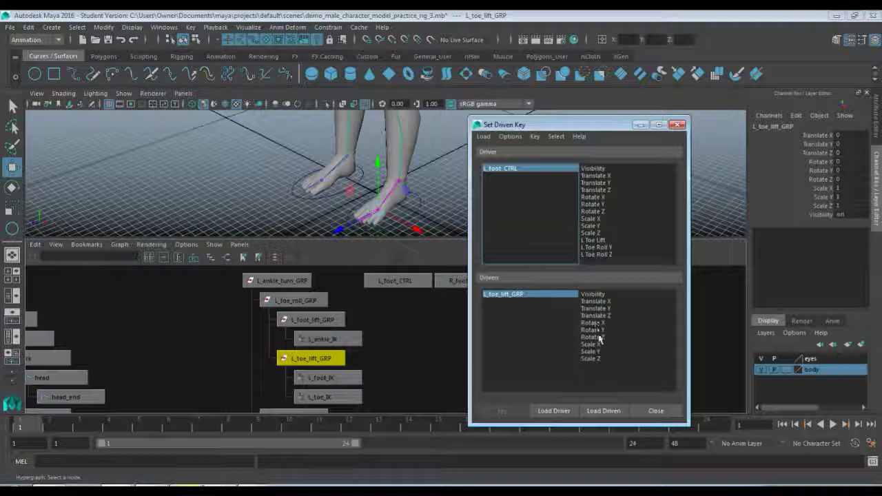
{"action": "left_click", "coordinate": [606, 240]}
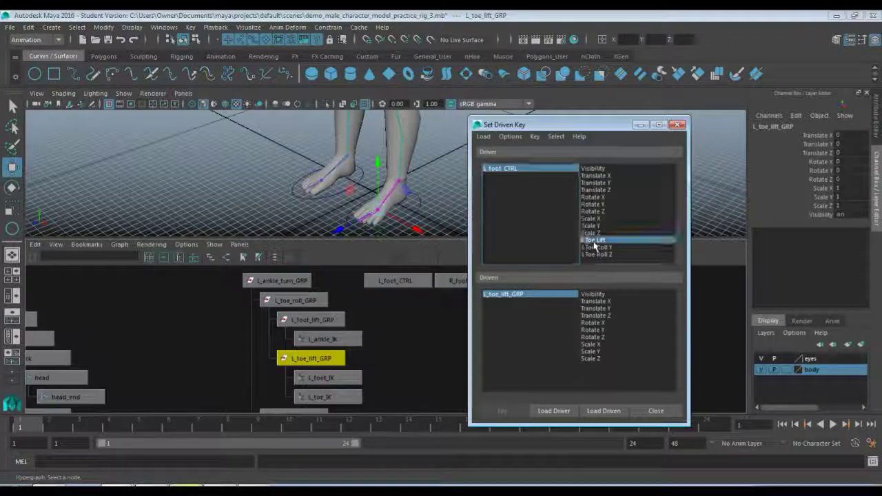
{"action": "left_click", "coordinate": [507, 171]}
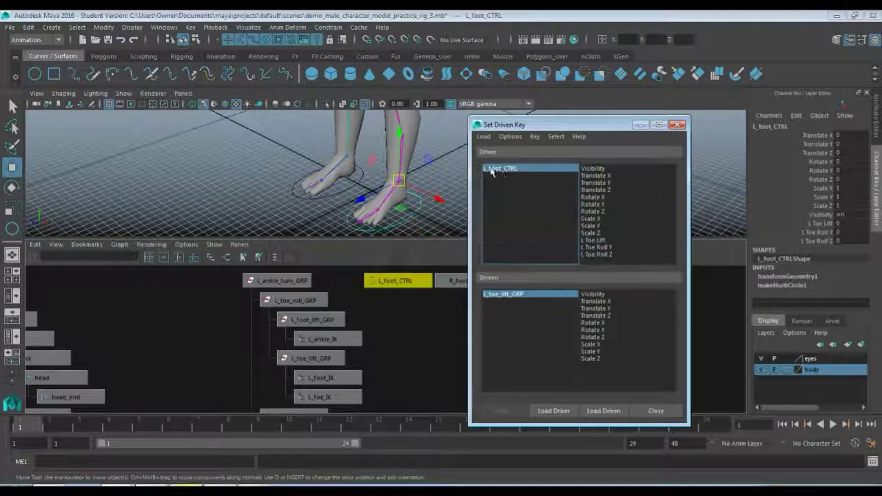
{"action": "left_click", "coordinate": [594, 241]}
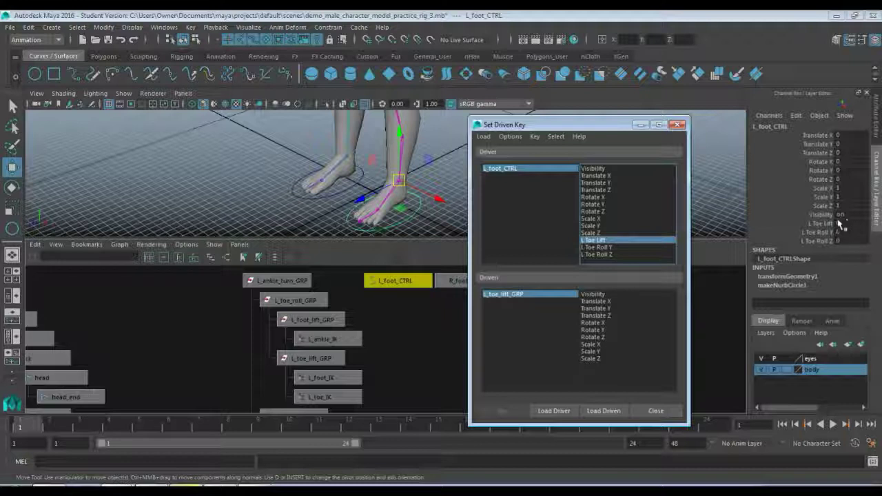
{"action": "left_click", "coordinate": [502, 295]}
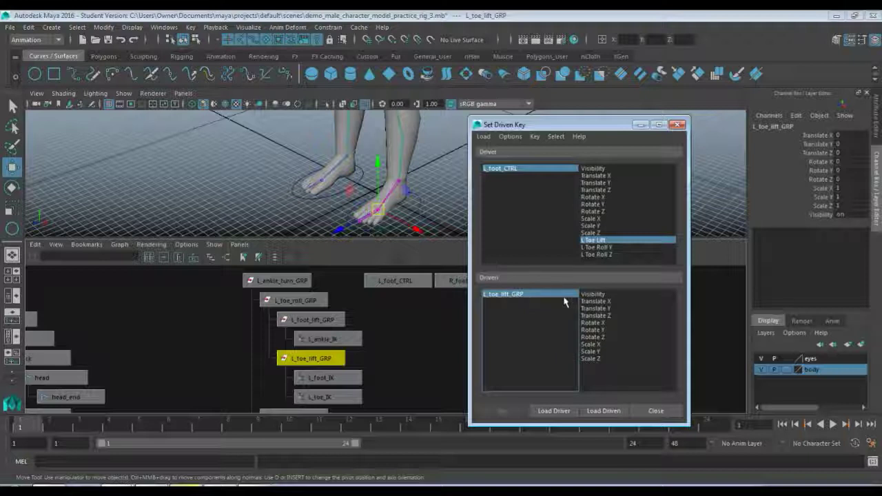
{"action": "left_click", "coordinate": [592, 322]}
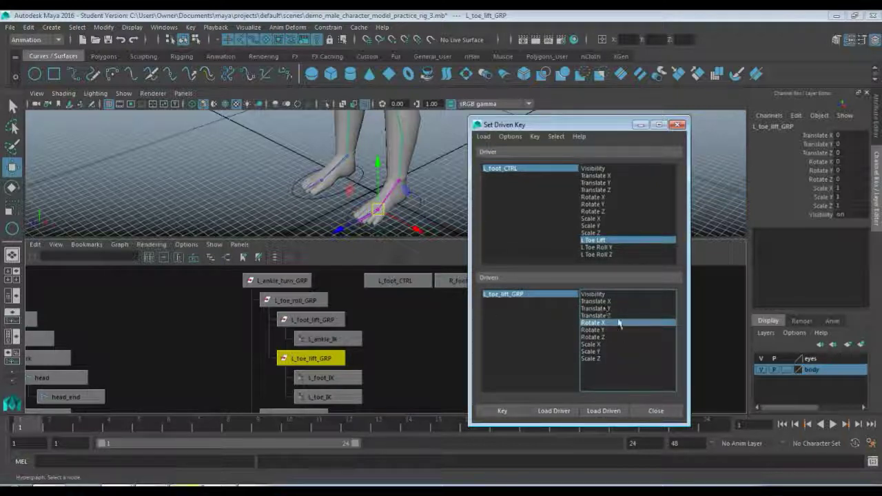
{"action": "left_click", "coordinate": [497, 413]}
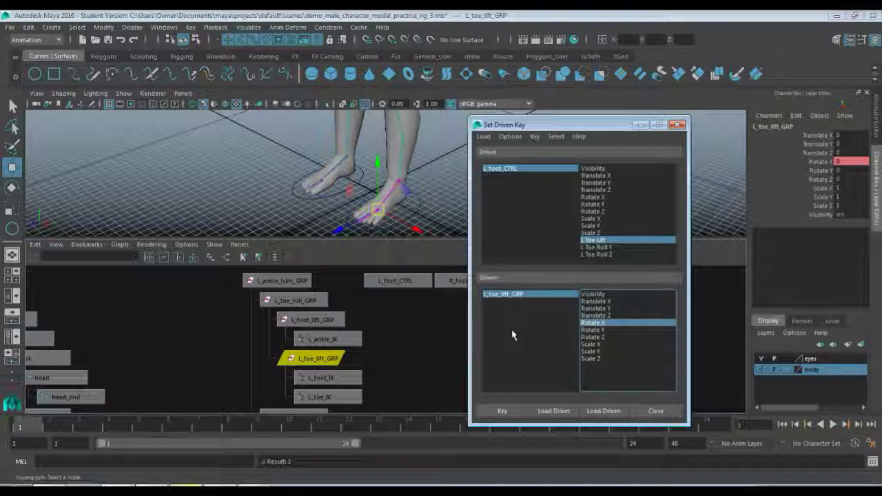
Set L_foot_CTRL's L Toe Lift to 10 and L_toe_lift_GRP's Rotate X to 50, and record the driven key
{"action": "left_click", "coordinate": [503, 170]}
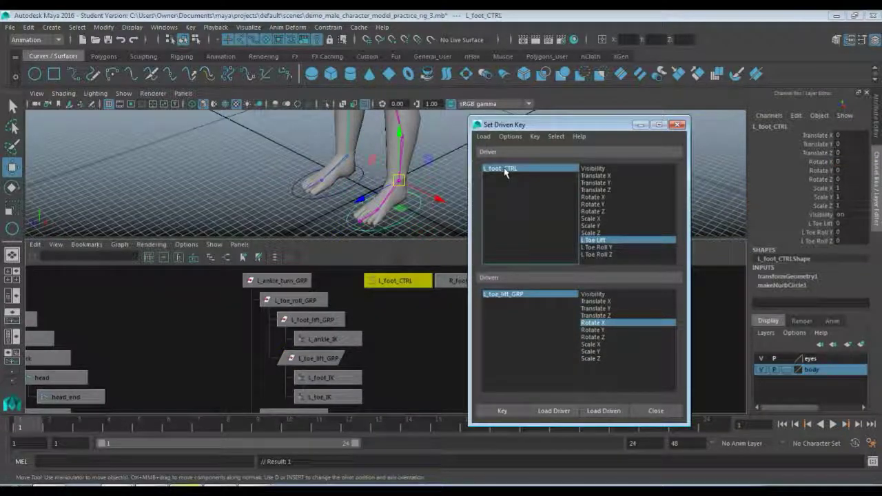
{"action": "left_click", "coordinate": [597, 241]}
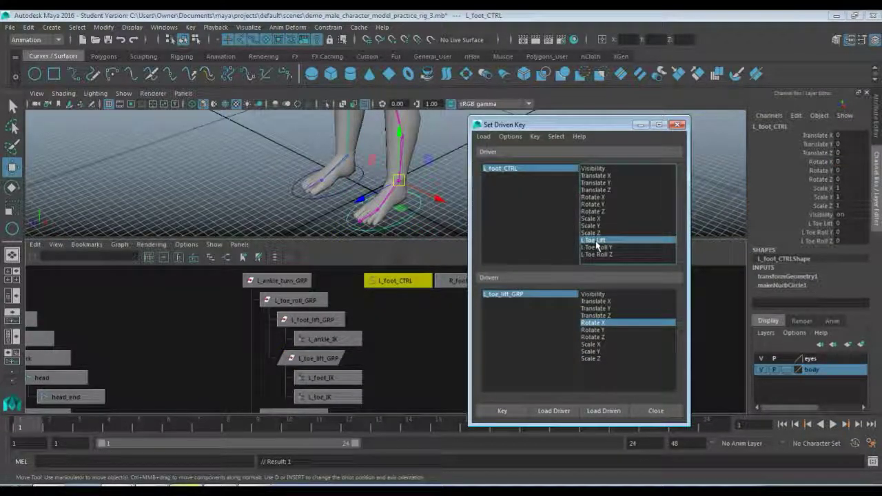
{"action": "left_click", "coordinate": [838, 224]}
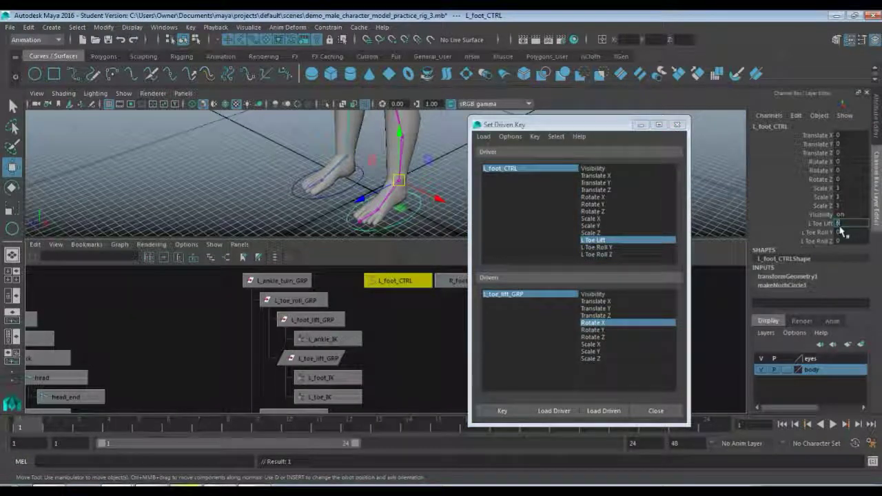
{"action": "type", "text": "10"}
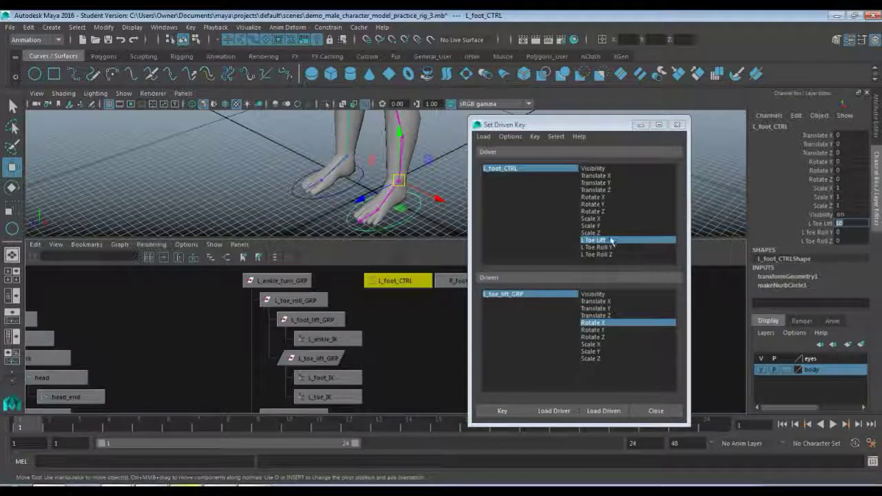
{"action": "left_click", "coordinate": [501, 295]}
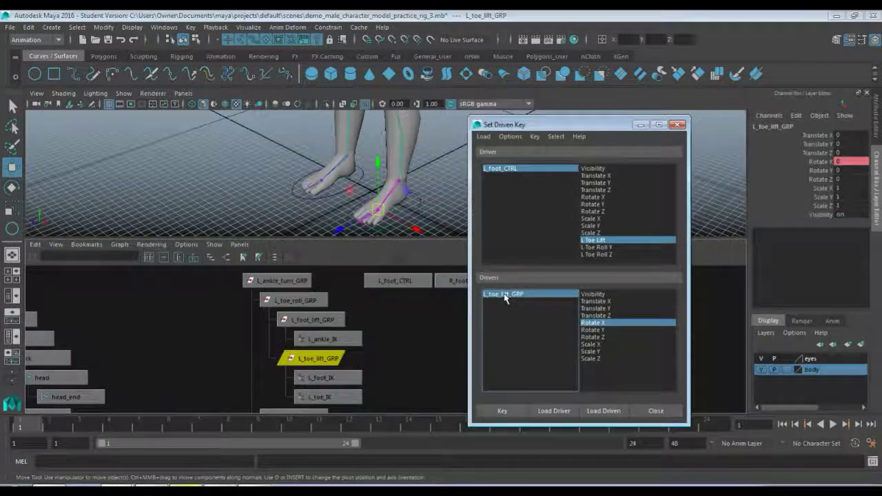
{"action": "left_click", "coordinate": [600, 322]}
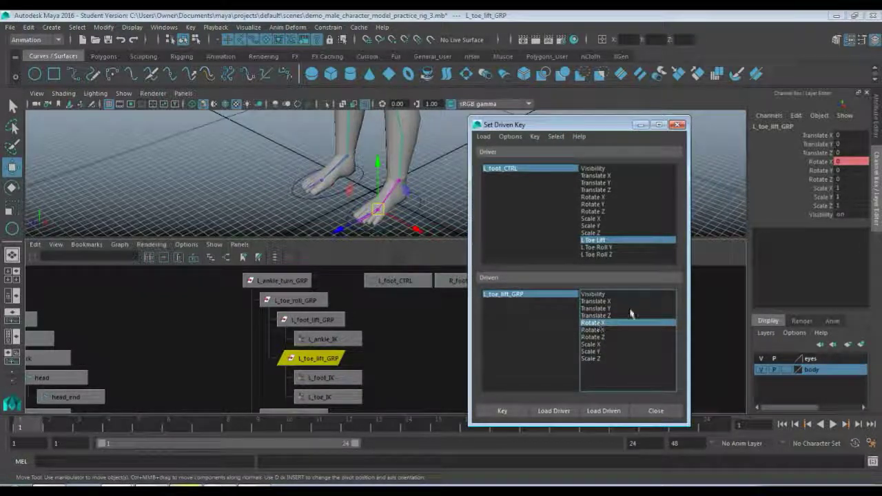
{"action": "double_click", "coordinate": [838, 161]}
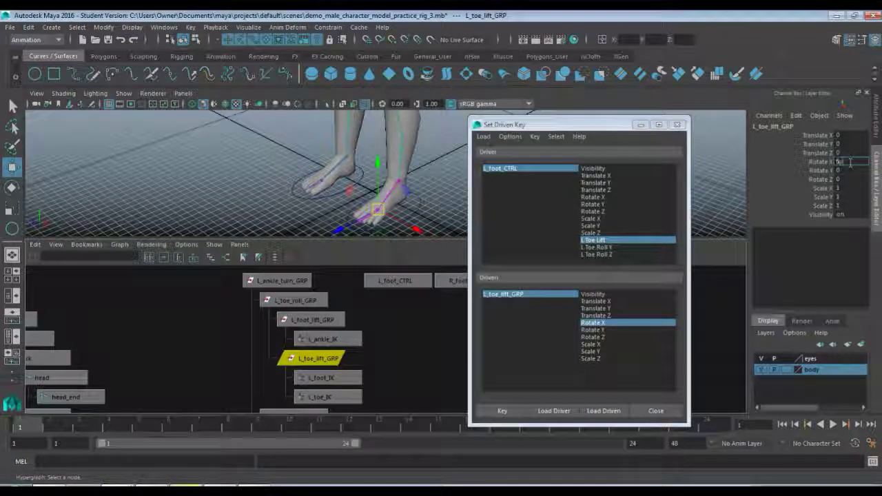
{"action": "type", "text": "50"}
{"action": "key", "text": "Return"}
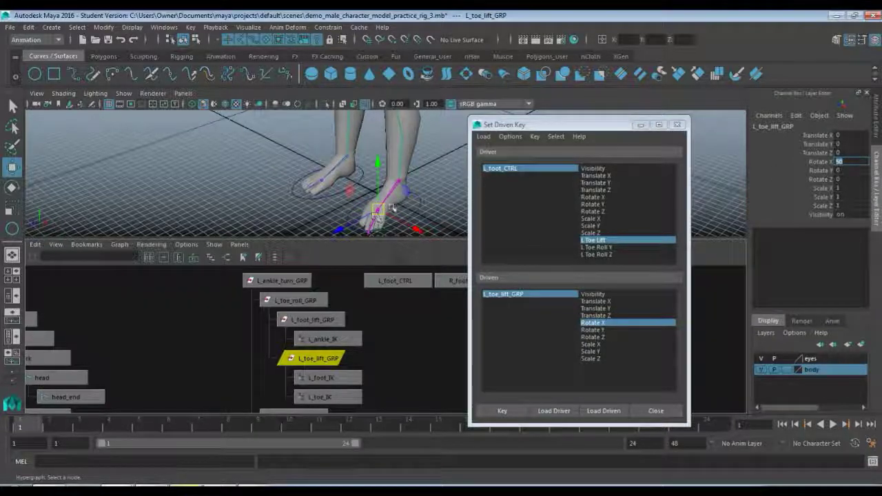
{"action": "left_click_drag", "start_coordinate": [411, 204], "coordinate": [377, 158], "text": "alt"}
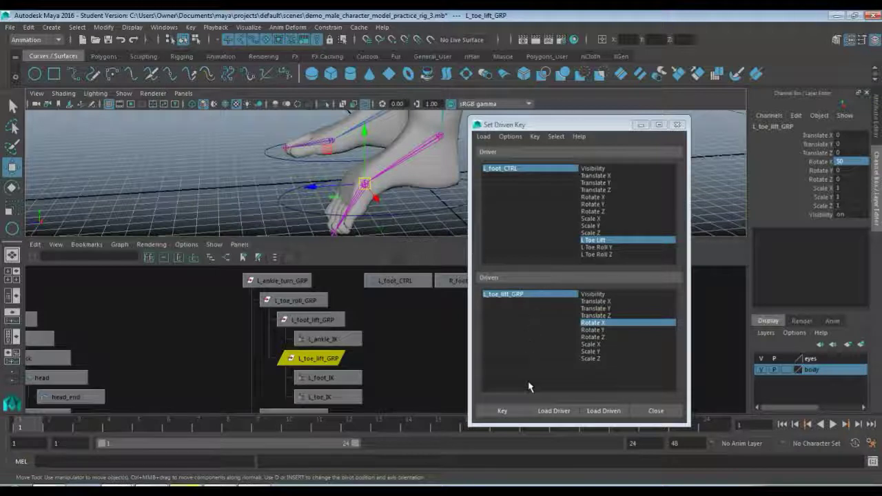
{"action": "left_click", "coordinate": [502, 411]}
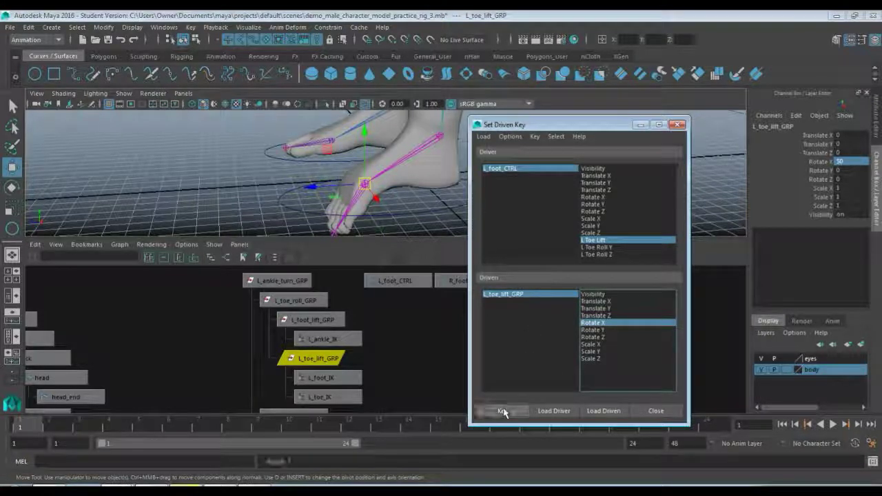
{"action": "left_click", "coordinate": [786, 180]}
{"action": "key", "text": "e"}
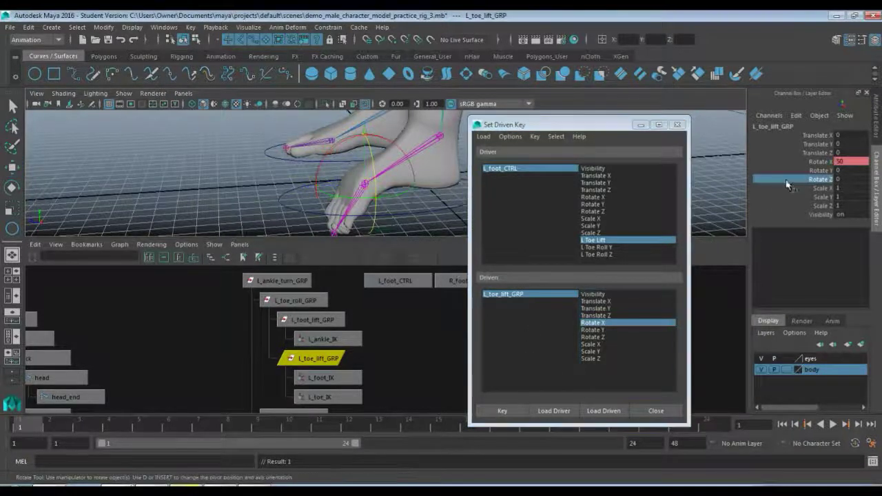
{"action": "left_click", "coordinate": [837, 160]}
{"action": "type", "text": "50"}
{"action": "key", "text": "Return"}
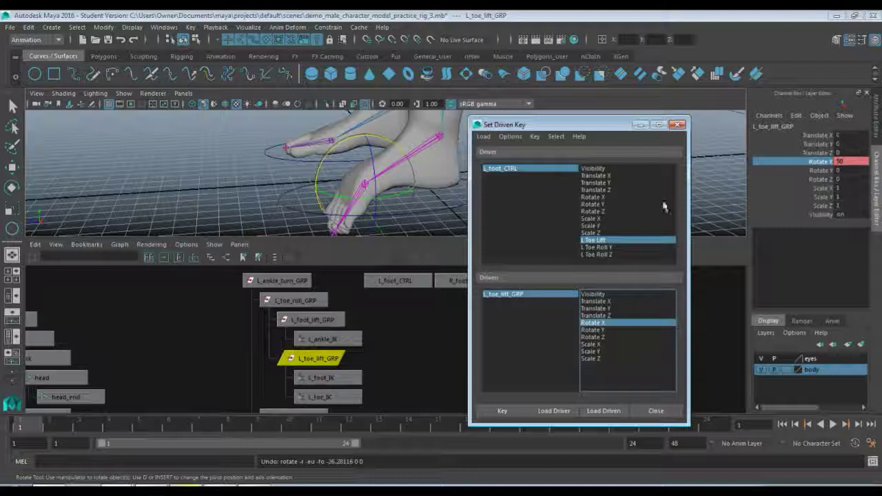
Set L_foot_CTRL's L Toe Lift to -10 and L_toe_lift_GRP's Rotate X to -50, and record the driven key
{"action": "left_click", "coordinate": [500, 168]}
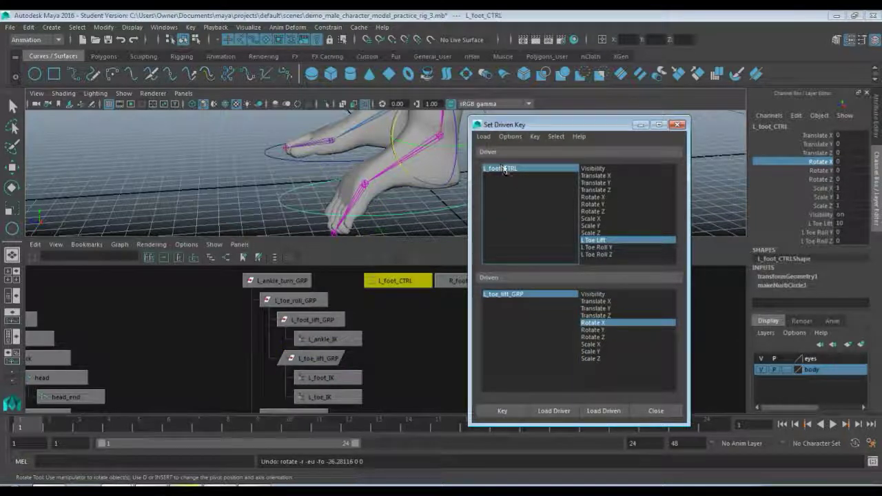
{"action": "left_click", "coordinate": [598, 241]}
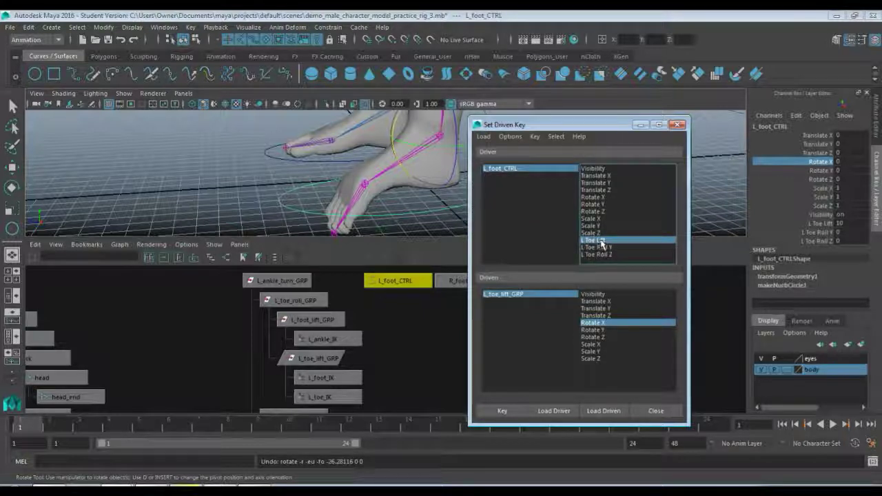
{"action": "left_click", "coordinate": [841, 225]}
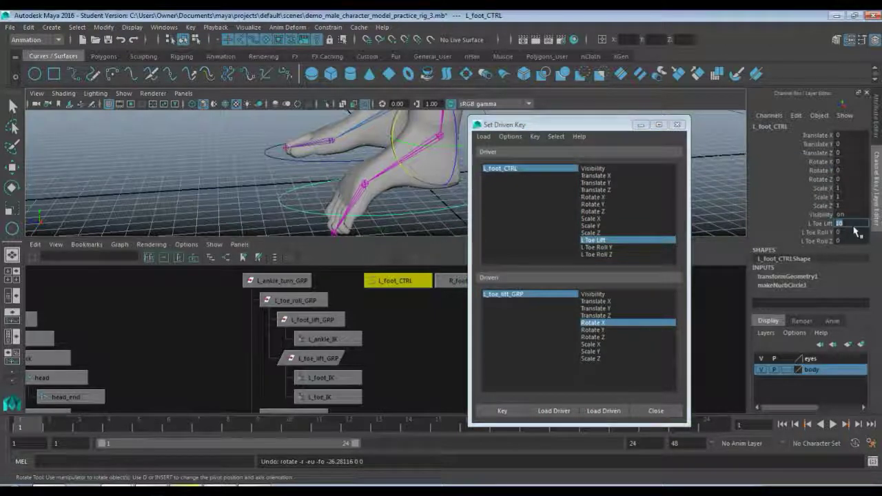
{"action": "type", "text": "10"}
{"action": "key", "text": "Return"}
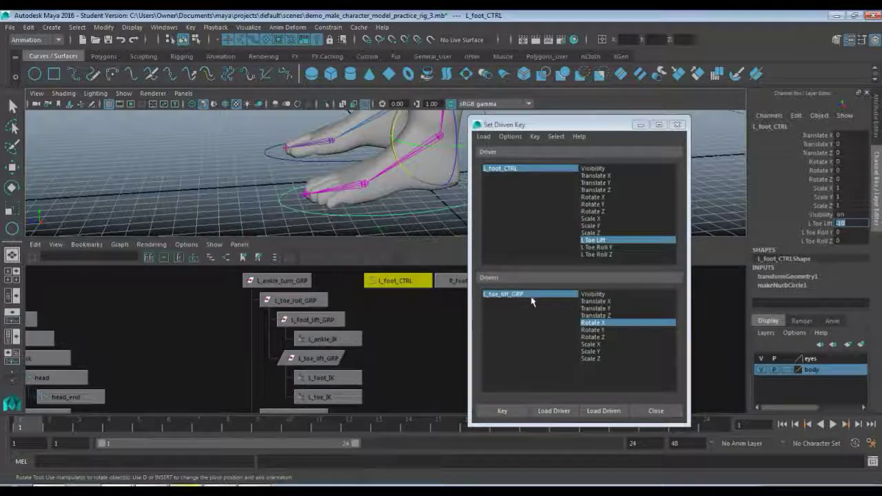
{"action": "left_click", "coordinate": [596, 323]}
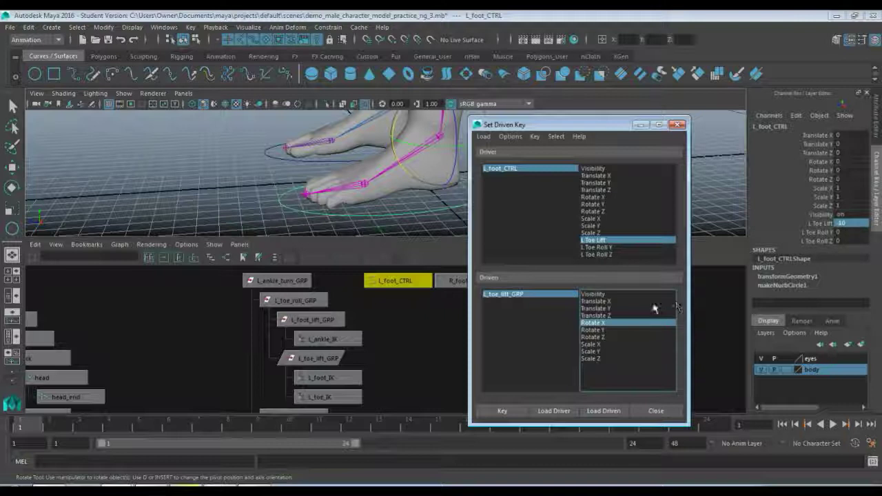
{"action": "left_click", "coordinate": [518, 295]}
{"action": "key", "text": "w"}
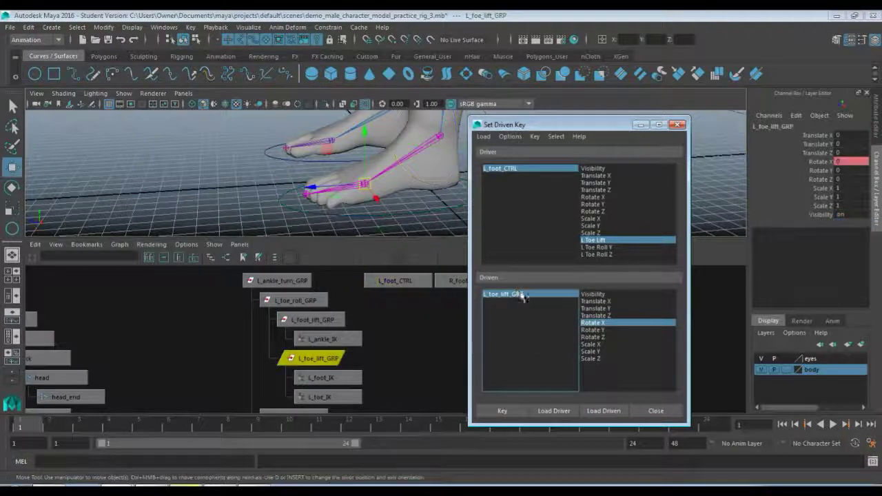
{"action": "left_click", "coordinate": [845, 162]}
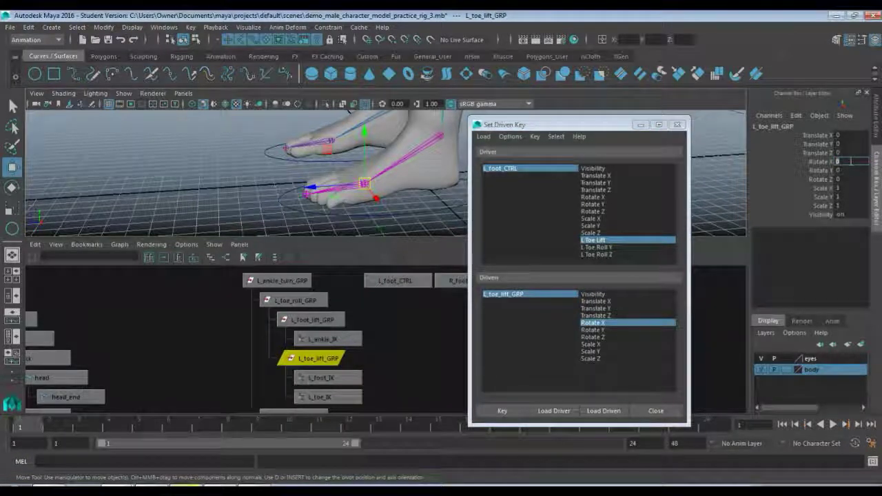
{"action": "type", "text": "-50"}
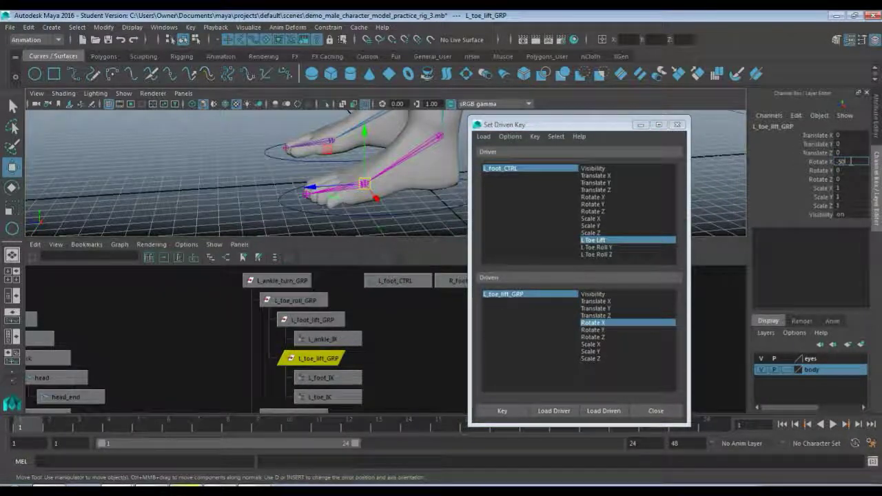
{"action": "key", "text": "Return"}
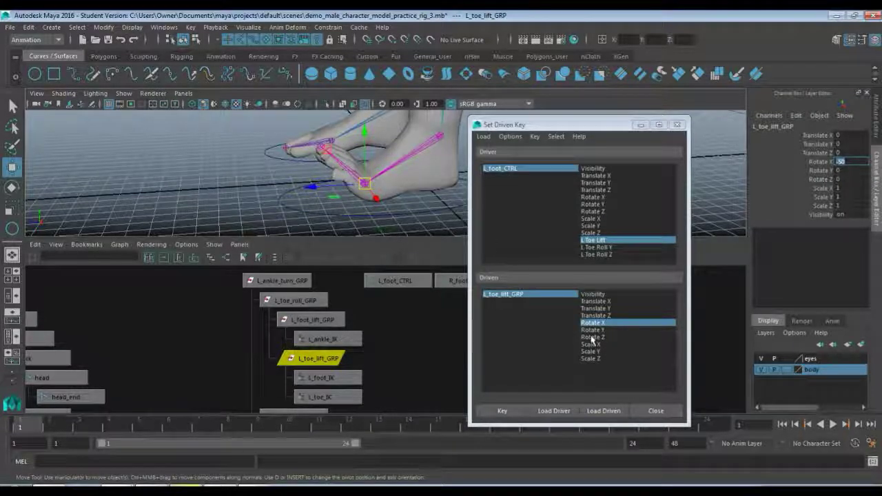
{"action": "left_click", "coordinate": [500, 412]}
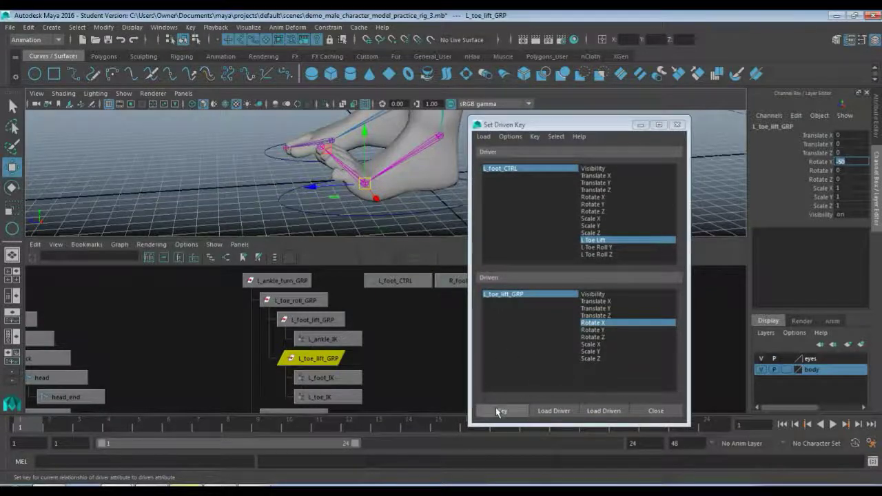
{"action": "left_click", "coordinate": [500, 412]}
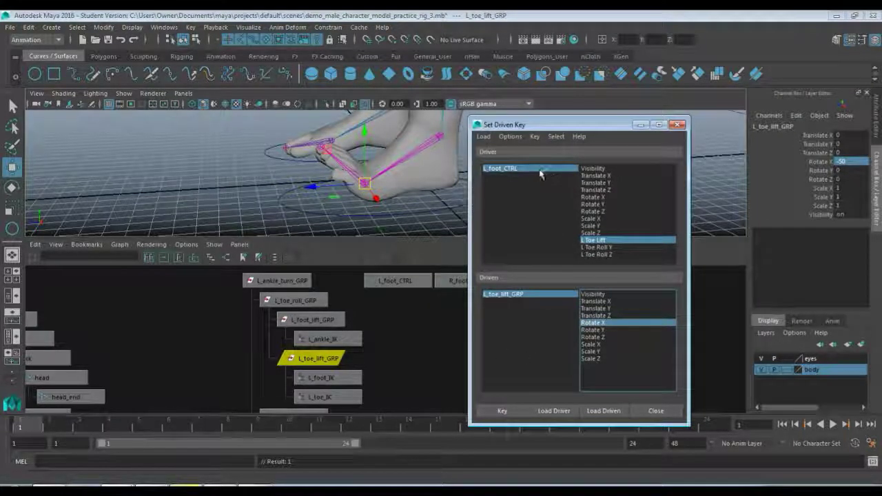
Test the toe motion by scrubbing L Toe Lift on L_foot_CTRL, and reset the attribute to 0
{"action": "left_click", "coordinate": [506, 169]}
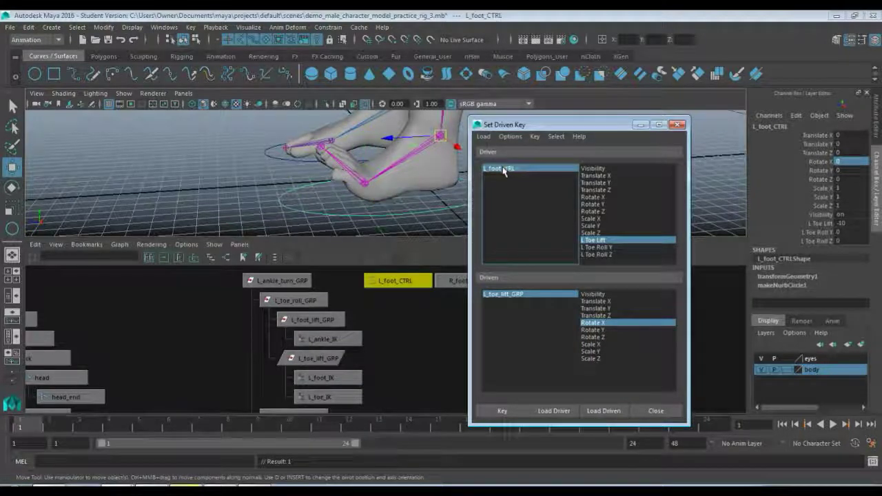
{"action": "left_click", "coordinate": [820, 224]}
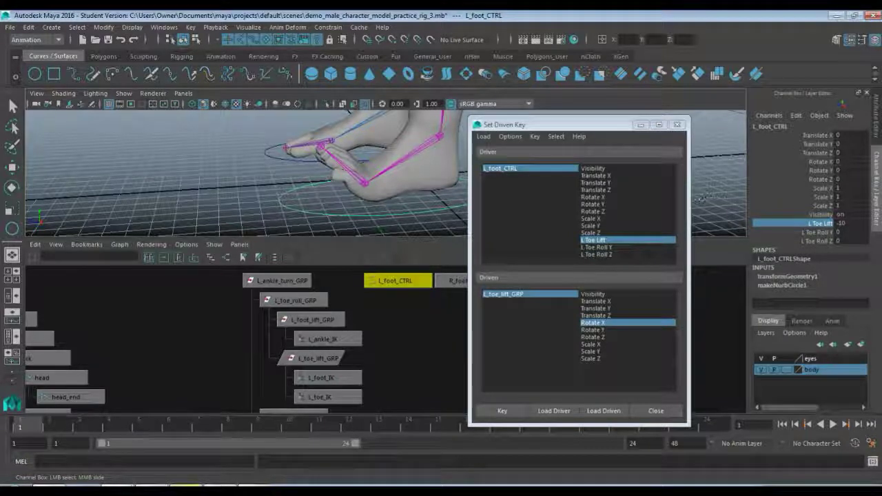
{"action": "middle_click_drag", "start_coordinate": [550, 199], "coordinate": [793, 181]}
{"action": "double_click", "coordinate": [837, 224]}
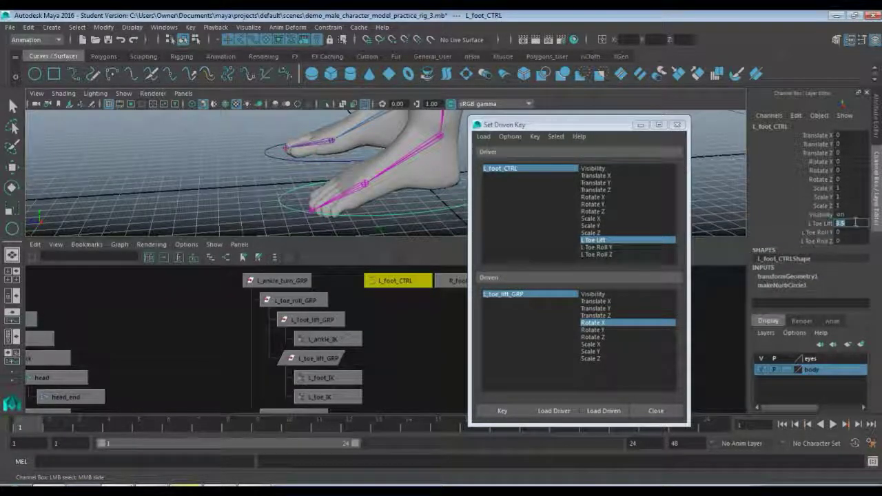
{"action": "type", "text": "0"}
{"action": "key", "text": "Return"}
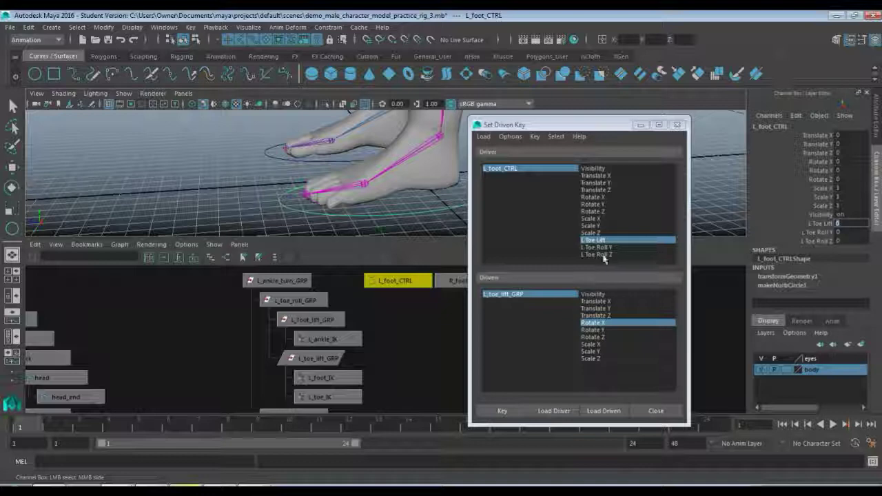
{"action": "left_click", "coordinate": [508, 170]}
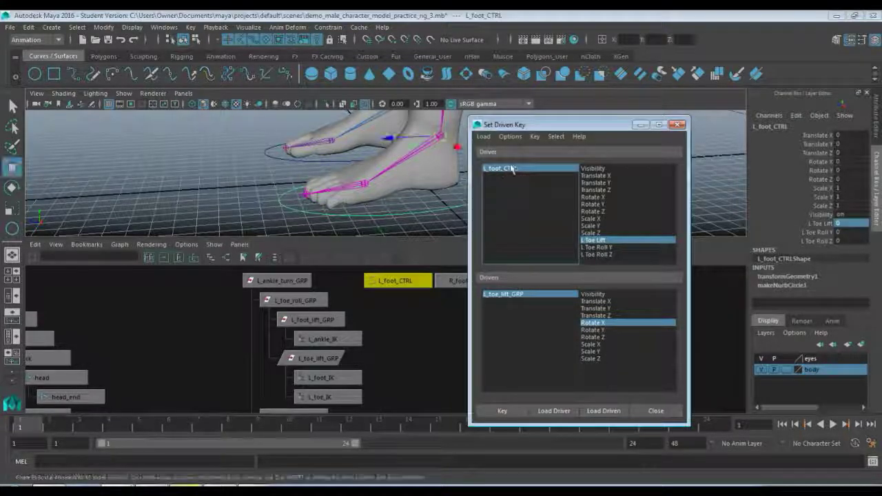
Key L_toe_lift_GRP's Rotate Y at 0 against L_foot_CTRL's L Toe Roll Y at 0 as a set driven key
{"action": "left_click", "coordinate": [605, 248]}
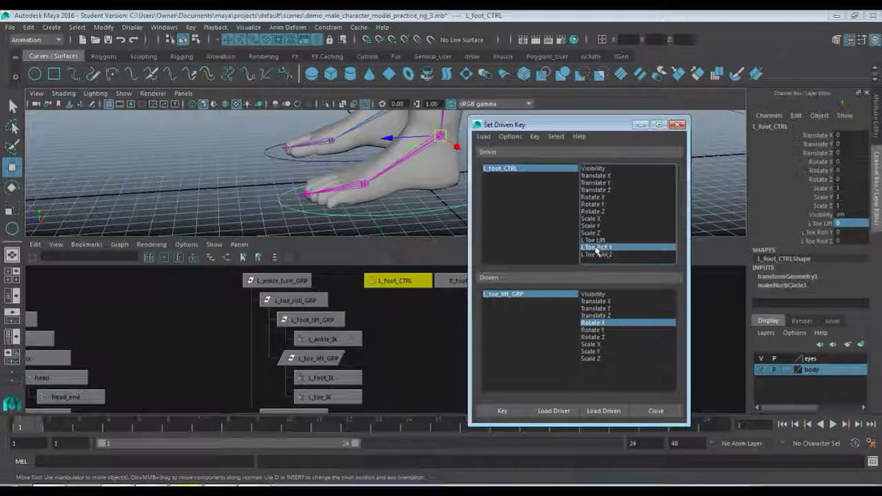
{"action": "left_click", "coordinate": [520, 295]}
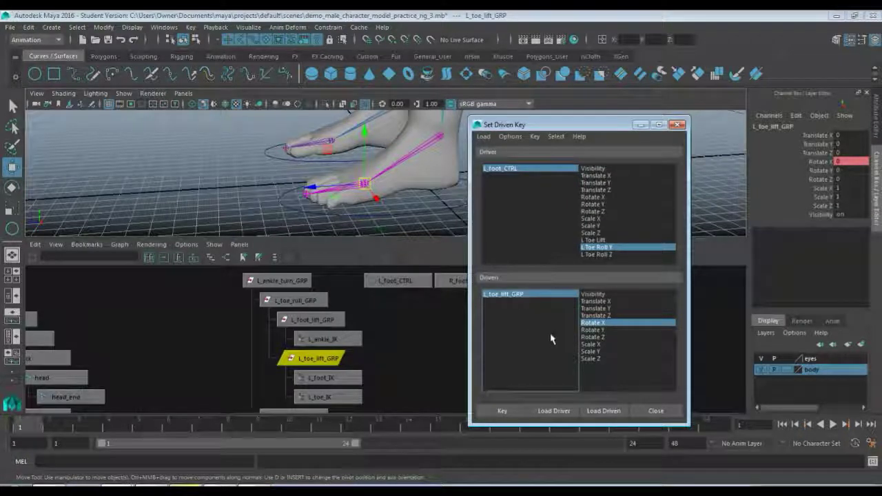
{"action": "left_click", "coordinate": [597, 331]}
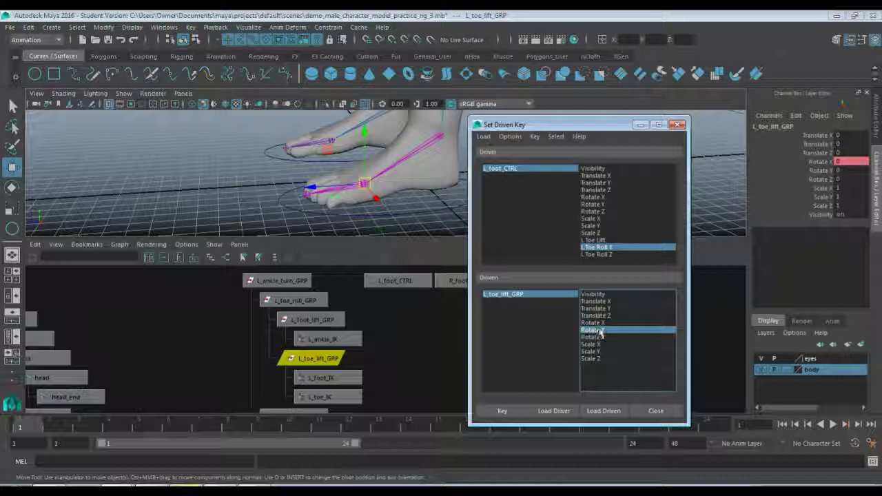
{"action": "left_click", "coordinate": [494, 411]}
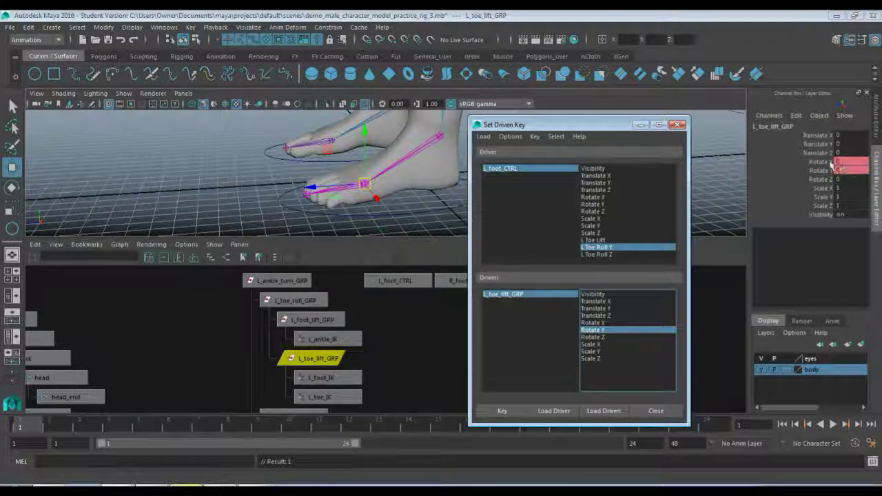
Set L_foot_CTRL's L Toe Roll Y to 10 and L_toe_lift_GRP's Rotate Y to 50, and record the driven key
{"action": "left_click", "coordinate": [502, 169]}
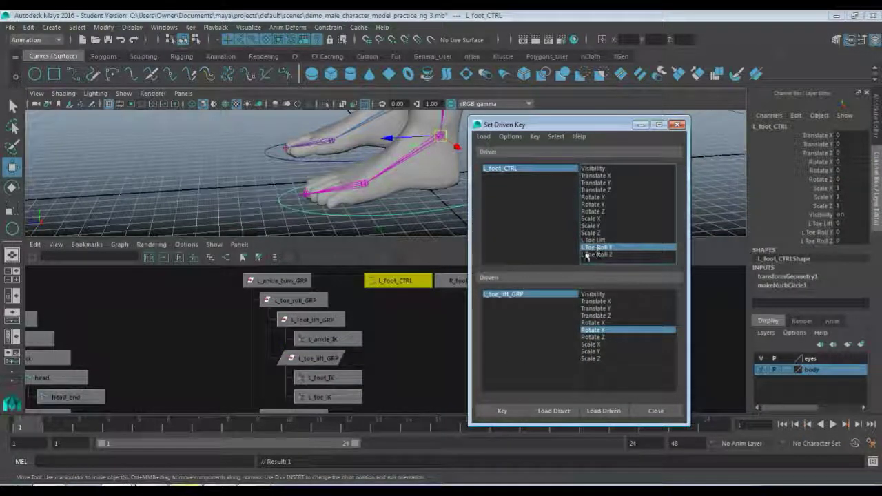
{"action": "left_click", "coordinate": [841, 232]}
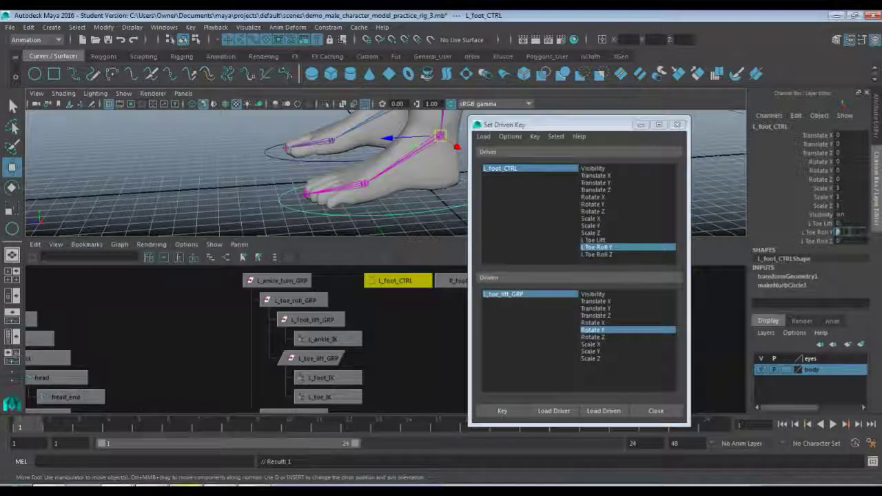
{"action": "type", "text": "1"}
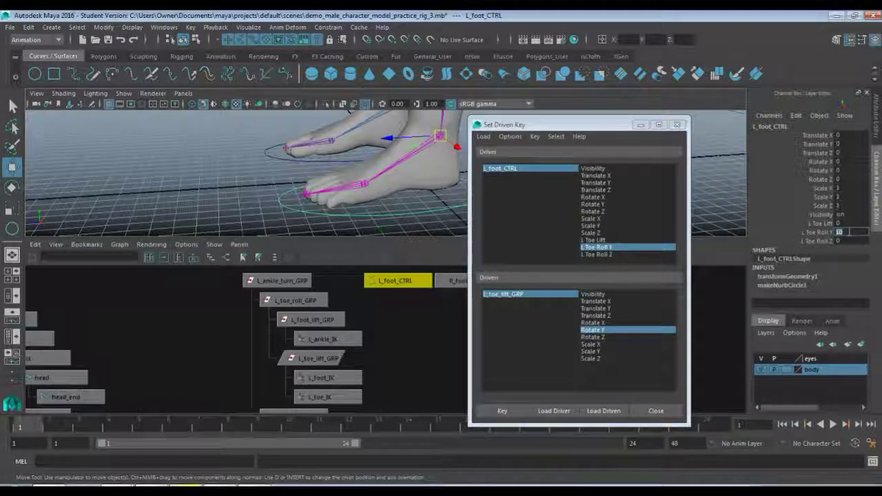
{"action": "key", "text": "Return"}
{"action": "left_click", "coordinate": [495, 296]}
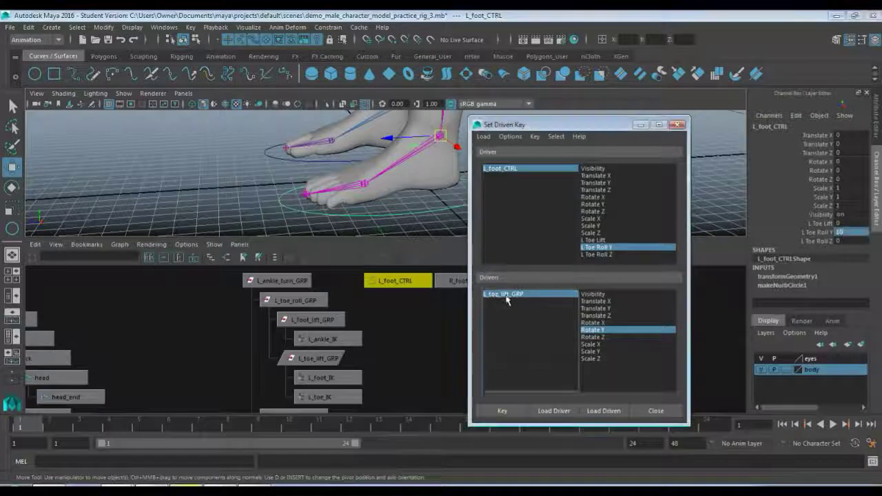
{"action": "left_click", "coordinate": [594, 332]}
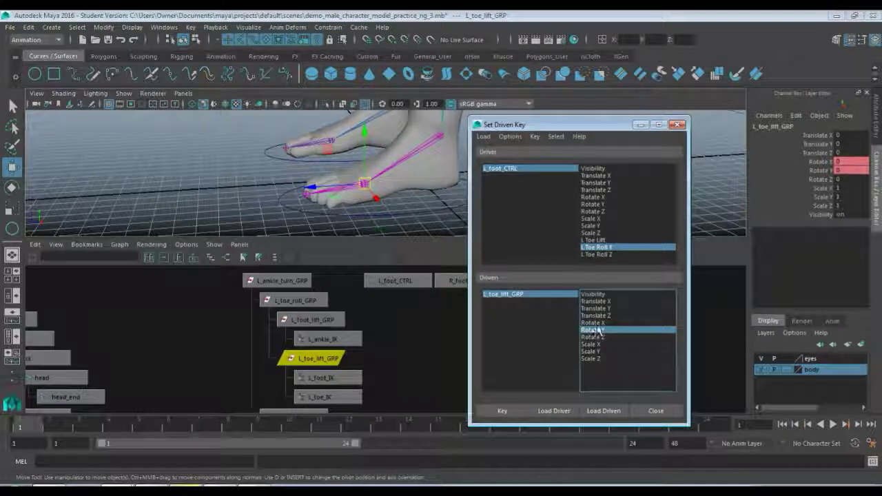
{"action": "left_click", "coordinate": [846, 170]}
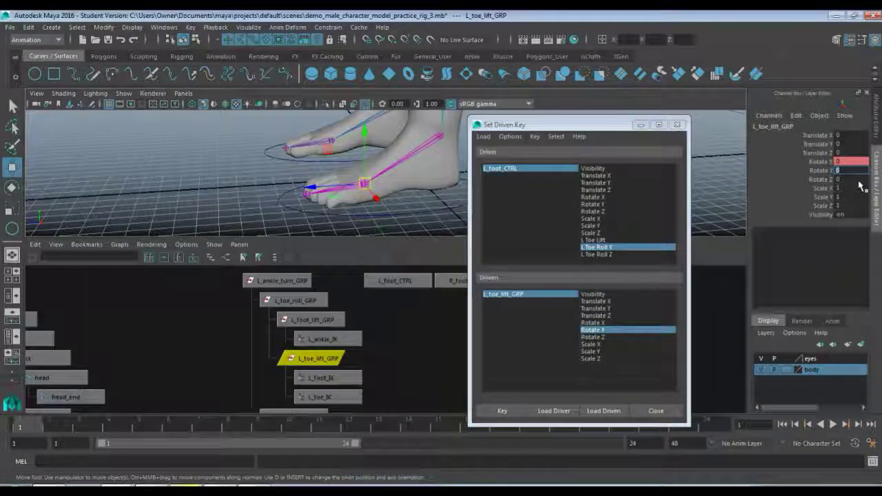
{"action": "key", "text": "Return"}
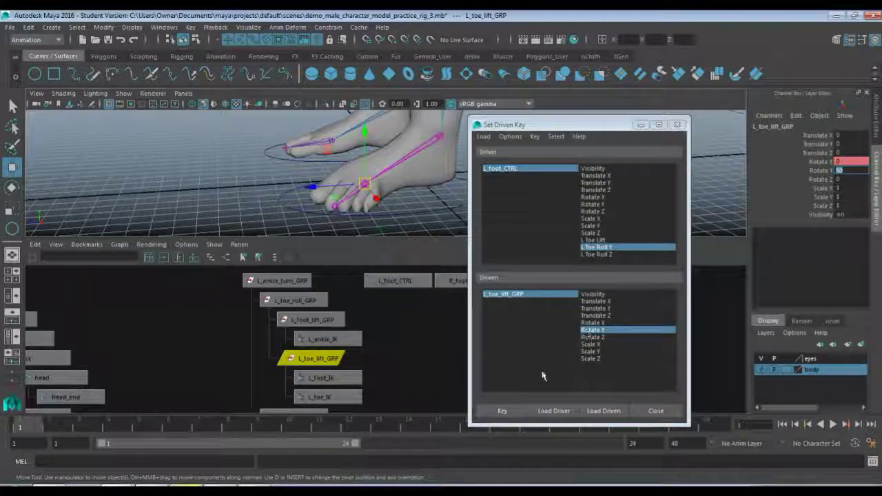
{"action": "left_click", "coordinate": [501, 410]}
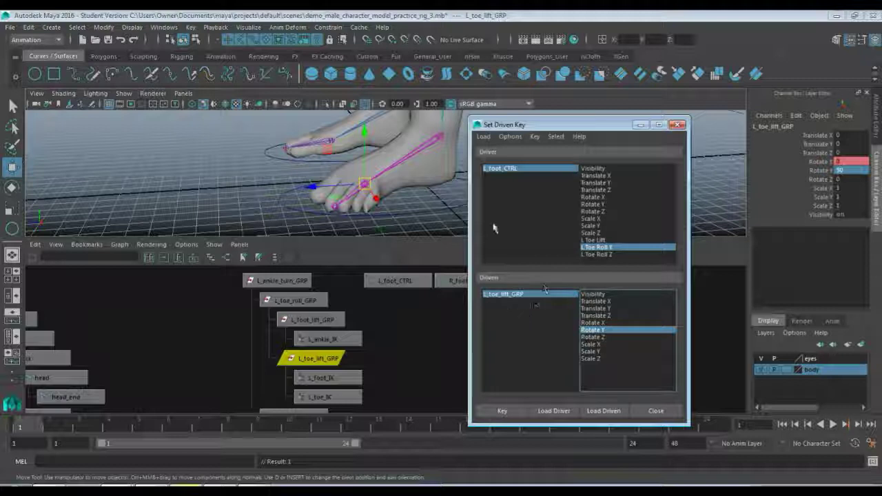
Set L_foot_CTRL's L Toe Roll Y to -10 and L_toe_lift_GRP's Rotate Y to -50, and record the driven key
{"action": "left_click", "coordinate": [493, 172]}
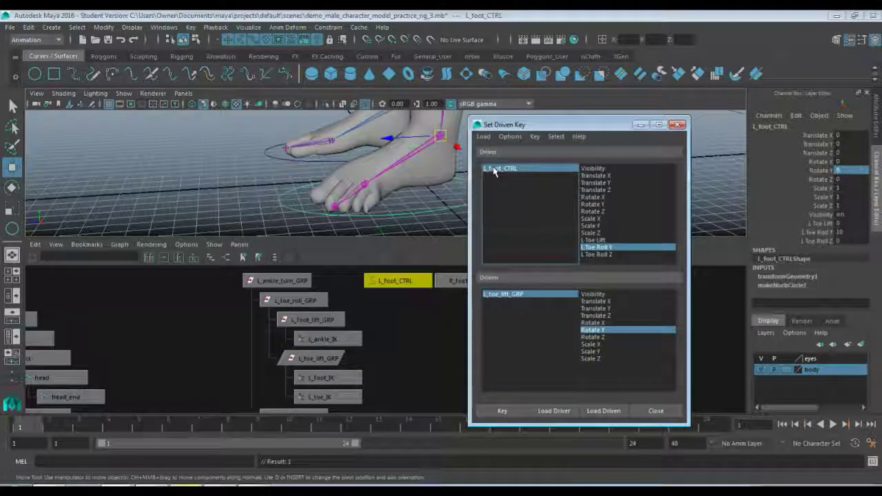
{"action": "left_click", "coordinate": [598, 247]}
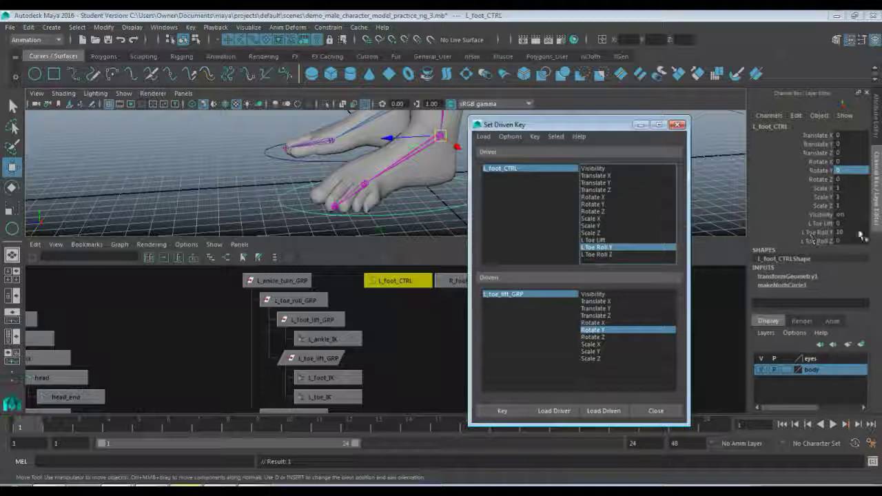
{"action": "left_click", "coordinate": [842, 233]}
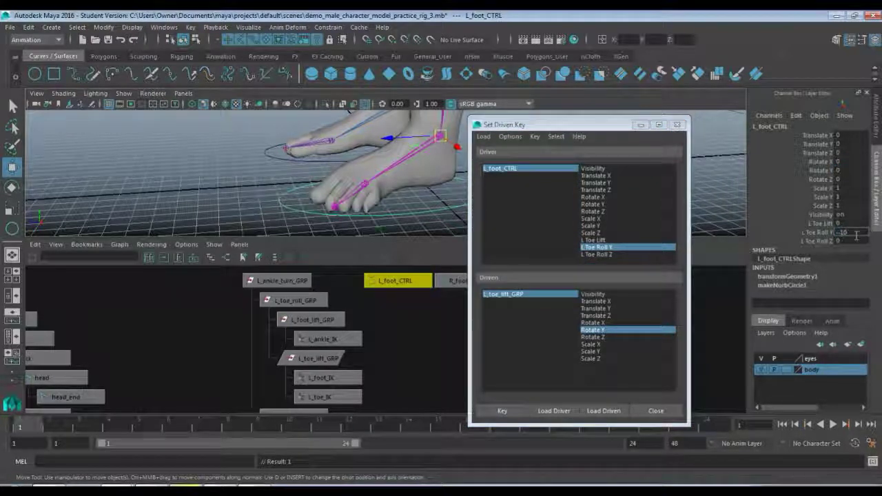
{"action": "key", "text": "BackSpace"}
{"action": "type", "text": "0"}
{"action": "key", "text": "Return"}
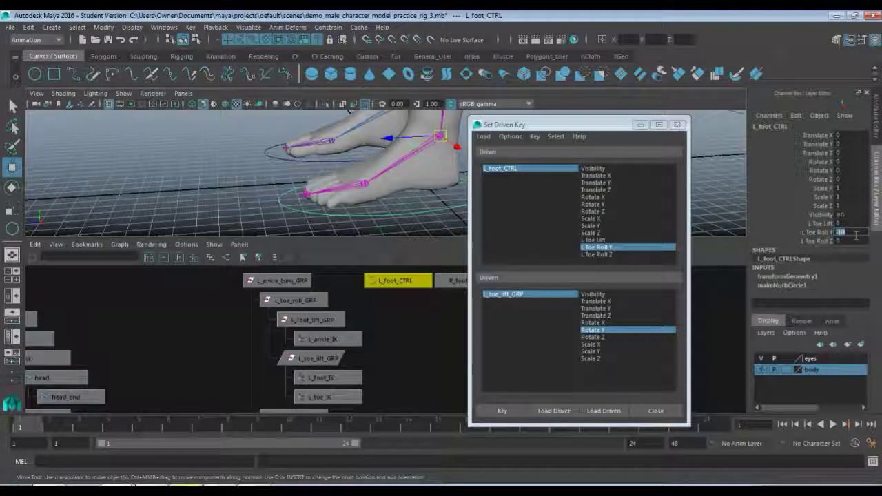
{"action": "left_click", "coordinate": [509, 296]}
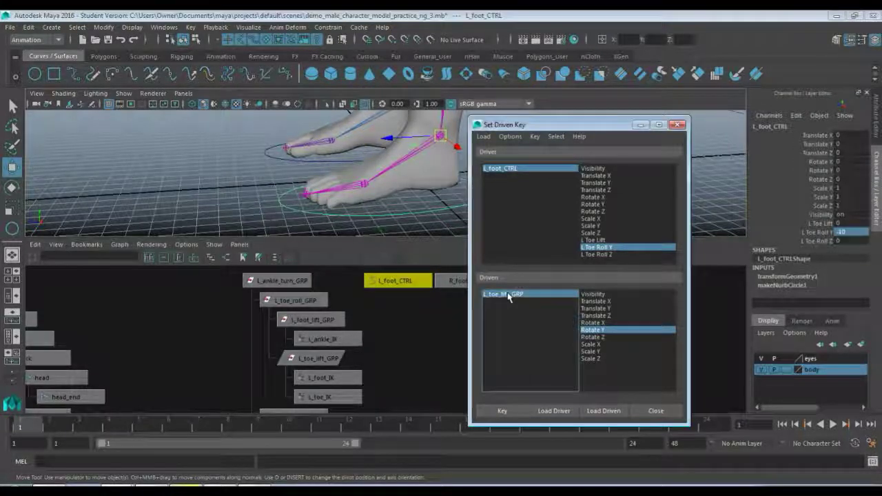
{"action": "left_click", "coordinate": [592, 331]}
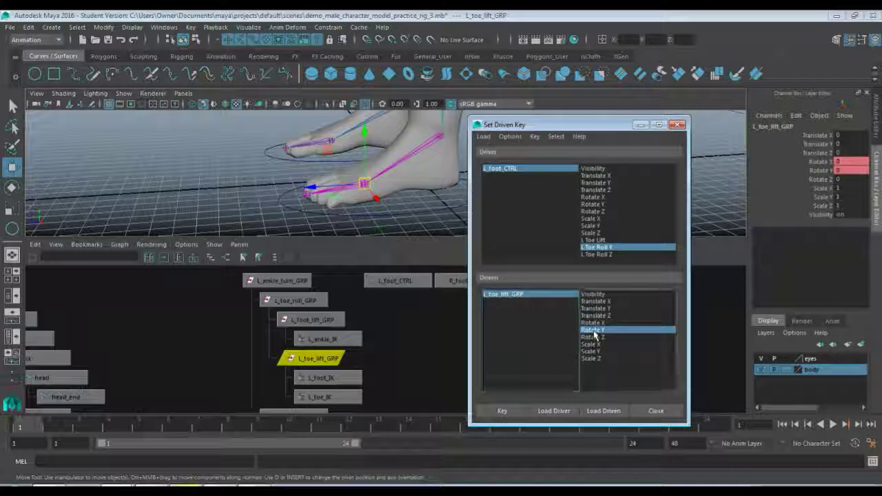
{"action": "left_click", "coordinate": [852, 170]}
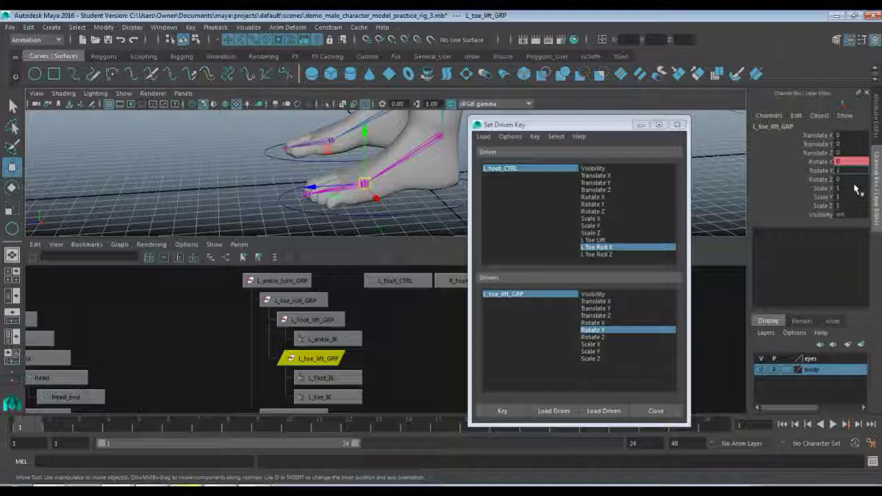
{"action": "type", "text": "-50"}
{"action": "key", "text": "Return"}
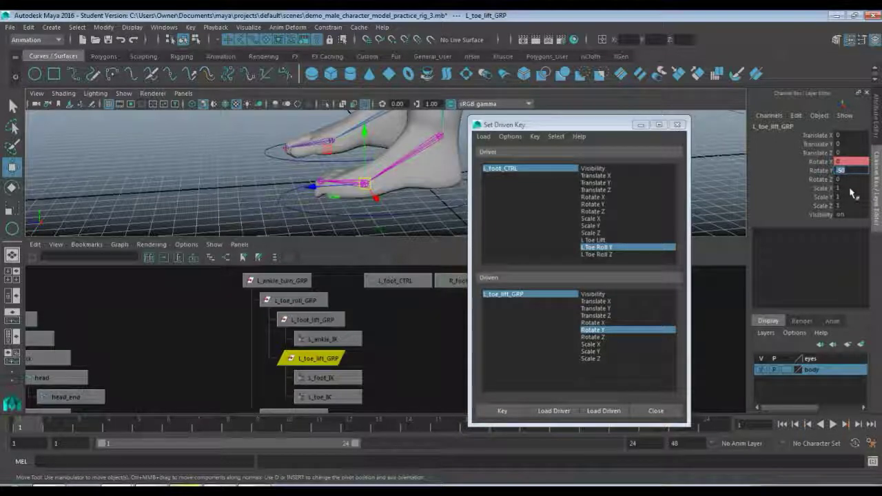
{"action": "left_click", "coordinate": [501, 412]}
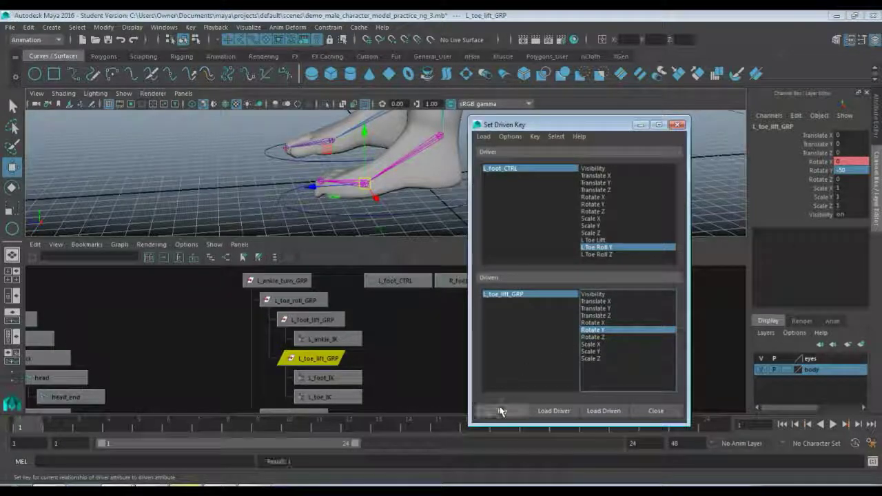
Test the toe motion by scrubbing L Toe Roll Y on L_foot_CTRL, and reset the attribute to 0
{"action": "left_click", "coordinate": [529, 168]}
{"action": "left_click", "coordinate": [820, 233]}
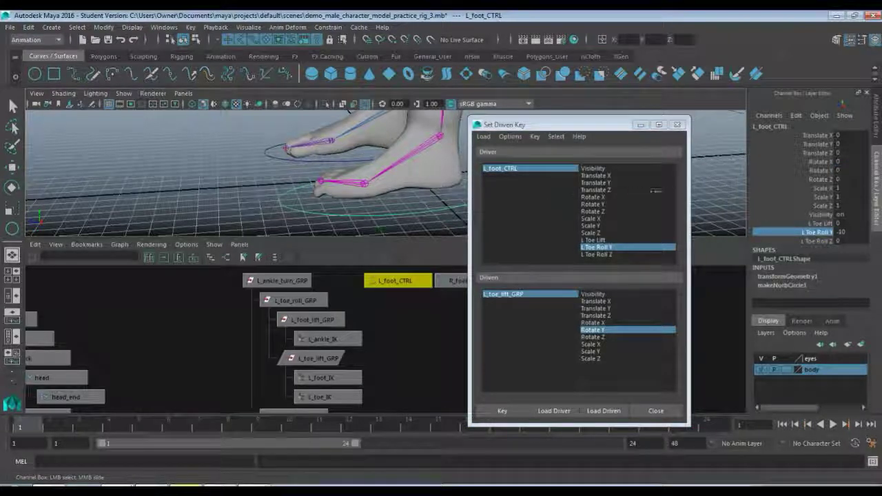
{"action": "middle_click_drag", "start_coordinate": [348, 110], "coordinate": [385, 110]}
{"action": "left_click", "coordinate": [855, 233]}
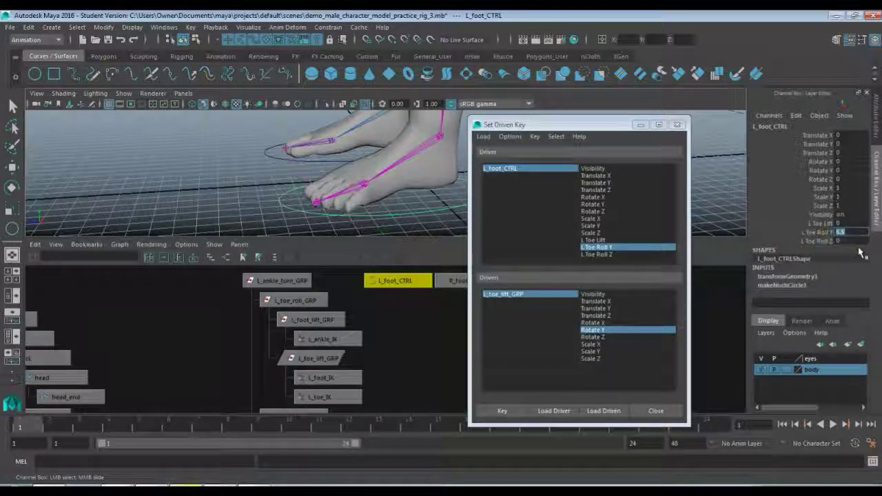
{"action": "type", "text": "0"}
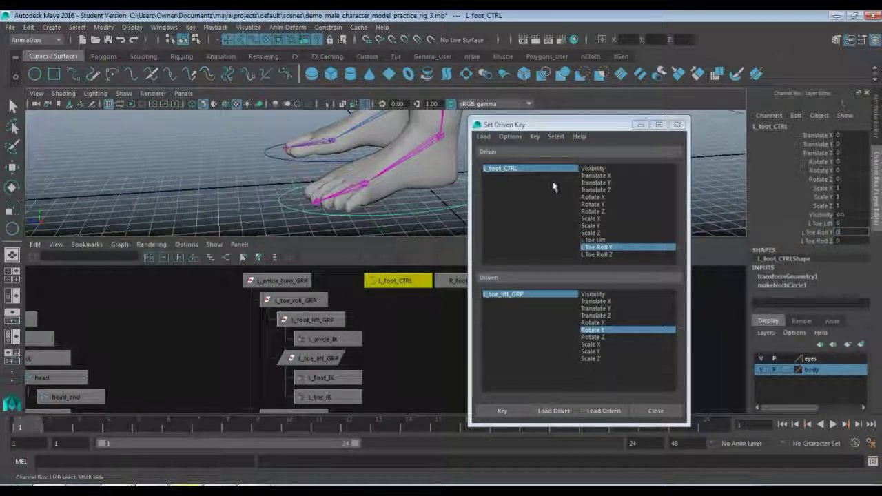
Key L_toe_lift_GRP's Rotate Z at 0 against L_foot_CTRL's L Toe Roll Z at 0 as a set driven key
{"action": "left_click", "coordinate": [503, 172]}
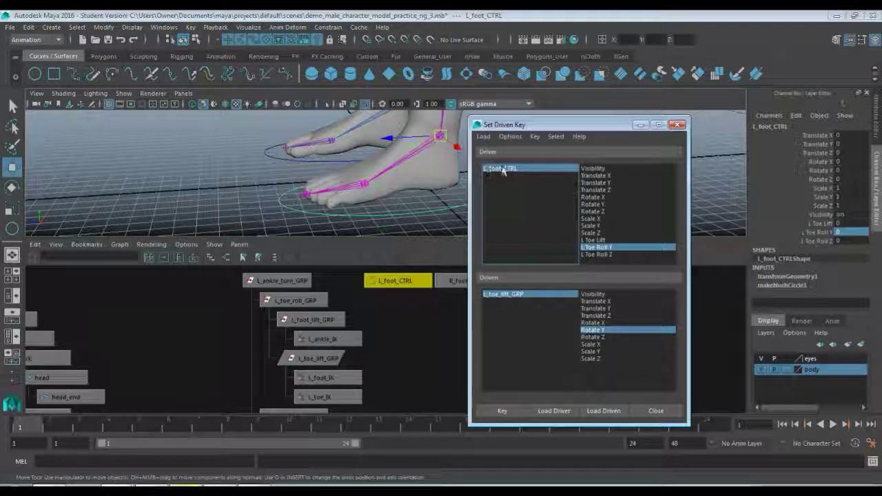
{"action": "left_click", "coordinate": [597, 255]}
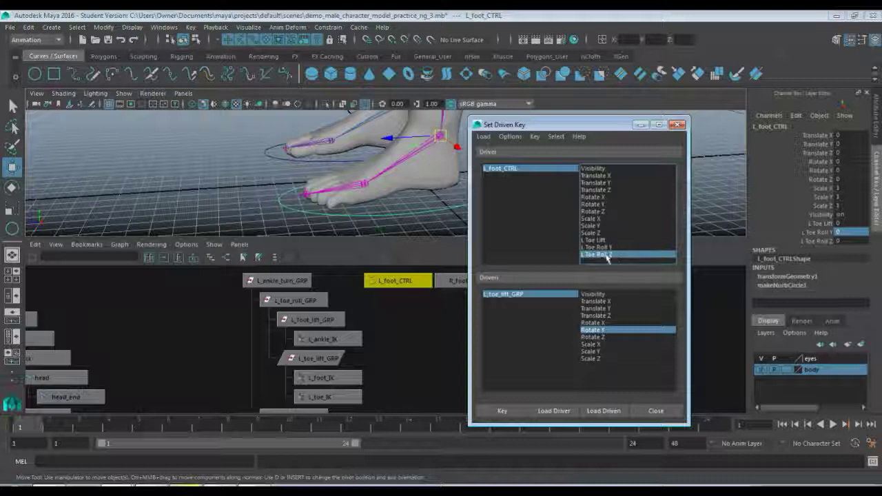
{"action": "left_click", "coordinate": [517, 296]}
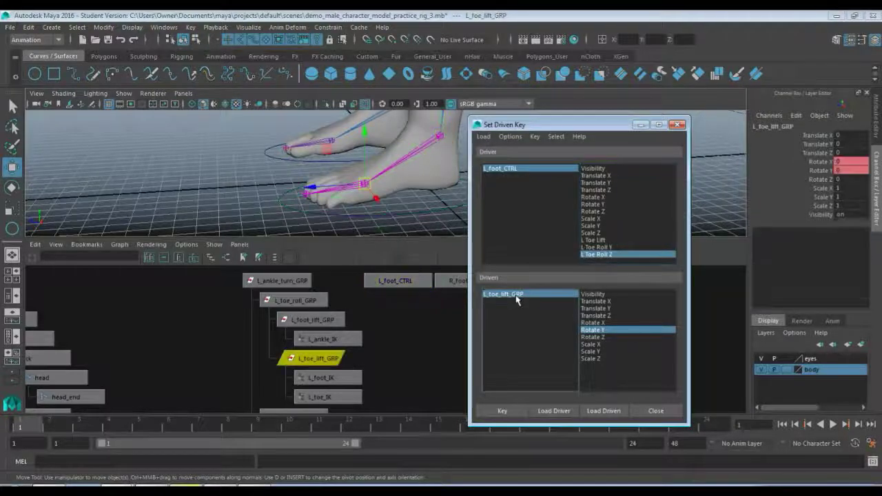
{"action": "left_click", "coordinate": [591, 337]}
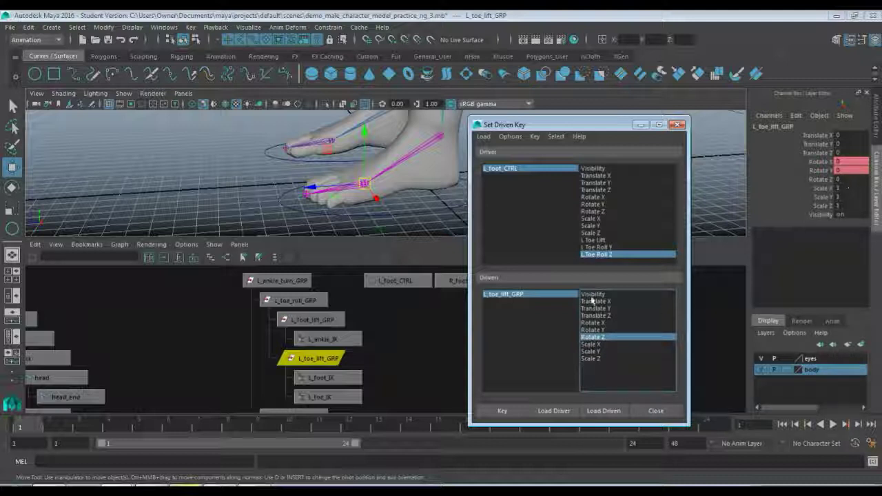
{"action": "left_click", "coordinate": [502, 411]}
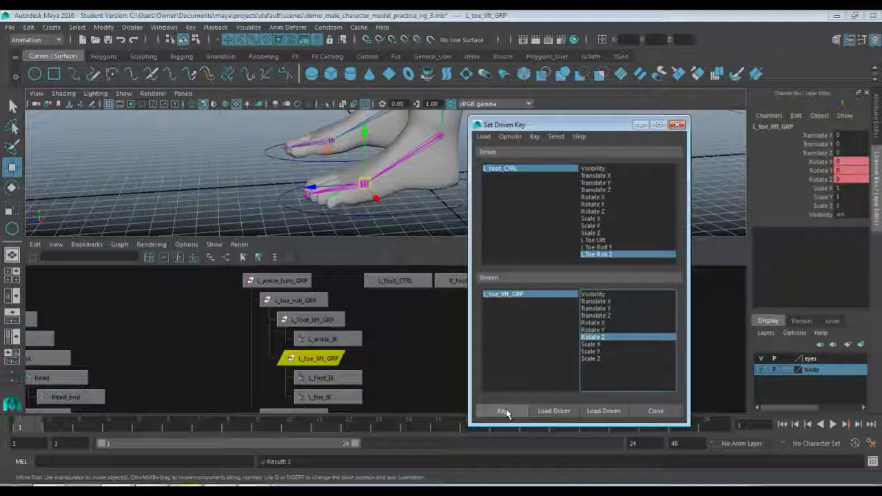
Set L_foot_CTRL's L Toe Roll Z to 10 and L_toe_lift_GRP's Rotate Z to 50, and record the driven key
{"action": "left_click", "coordinate": [510, 172]}
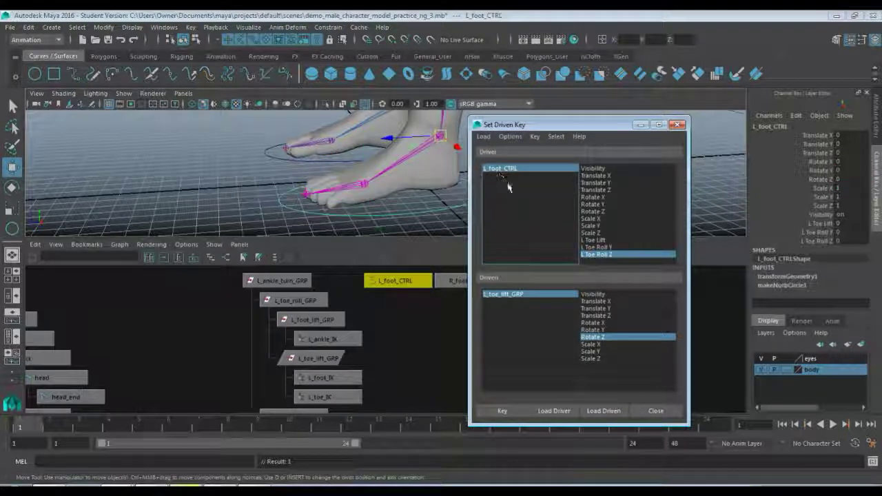
{"action": "left_click", "coordinate": [599, 257]}
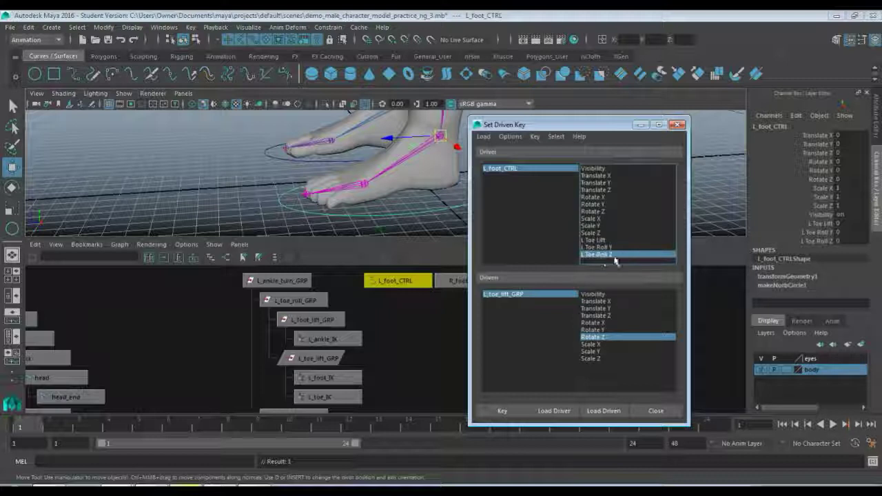
{"action": "left_click", "coordinate": [845, 240]}
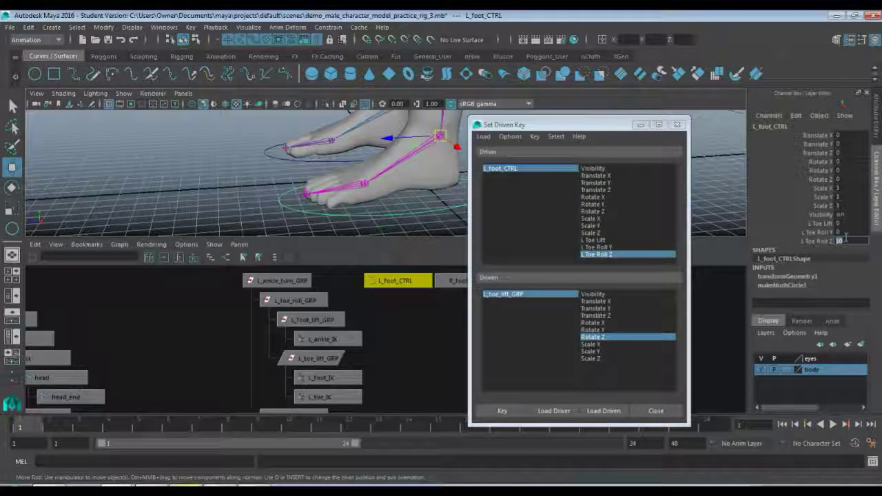
{"action": "left_click", "coordinate": [511, 296]}
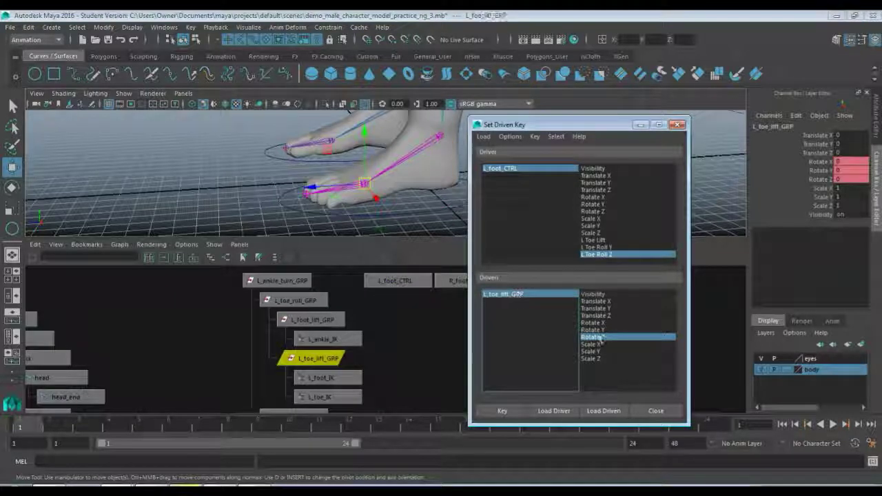
{"action": "left_click", "coordinate": [848, 181]}
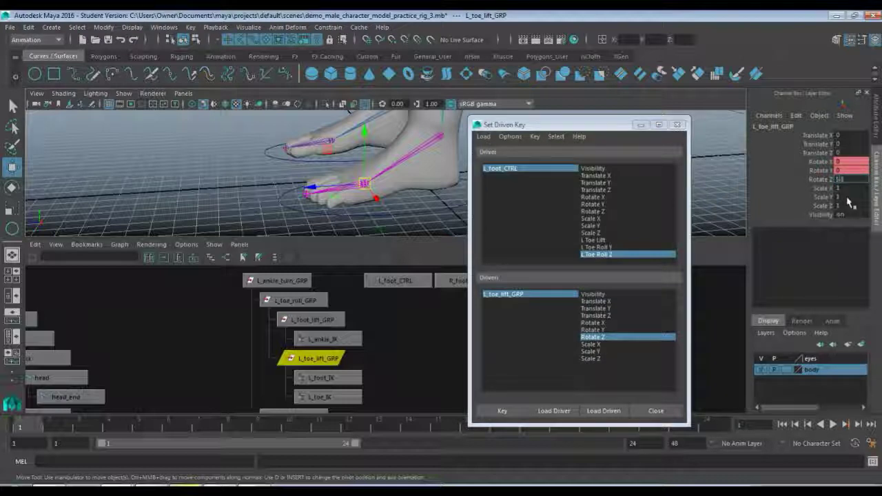
{"action": "key", "text": "Return"}
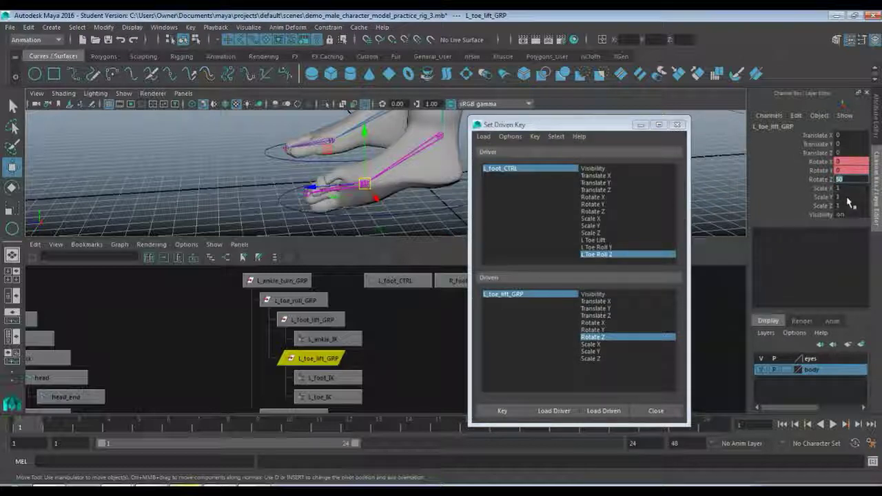
{"action": "left_click", "coordinate": [502, 411]}
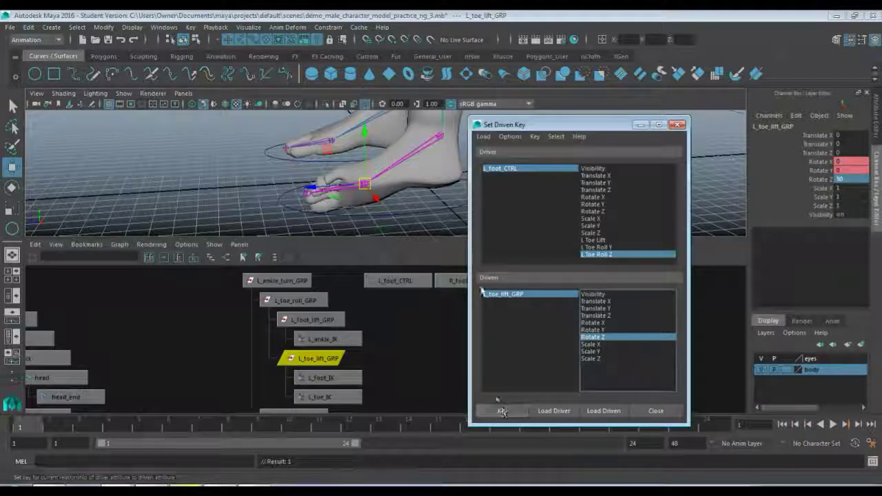
Record a driven key with L_foot_CTRL's L Toe Roll Z at -10 and L_toe_lift_GRP's Rotate Z at -50, and close Set Driven Key
{"action": "left_click", "coordinate": [504, 171]}
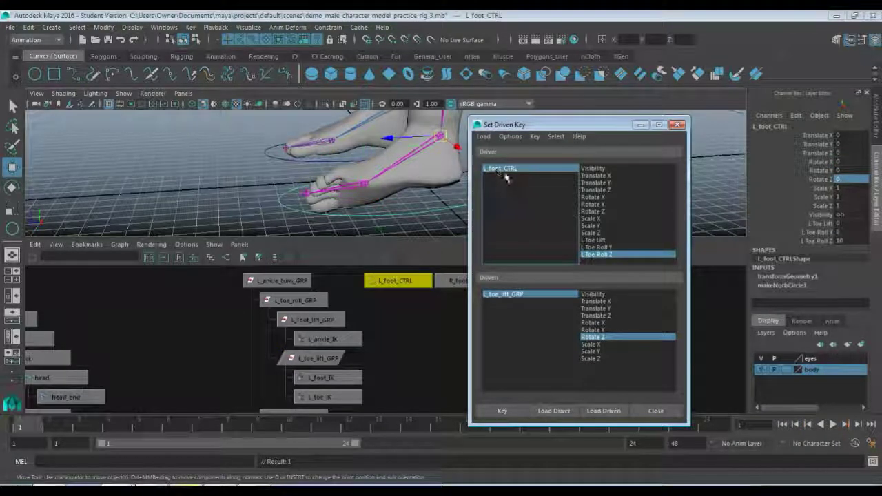
{"action": "left_click", "coordinate": [597, 255]}
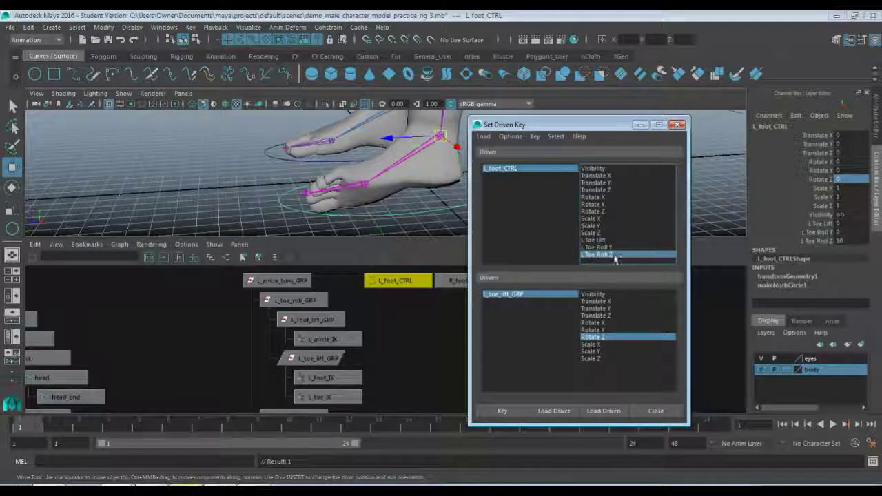
{"action": "left_click", "coordinate": [839, 241]}
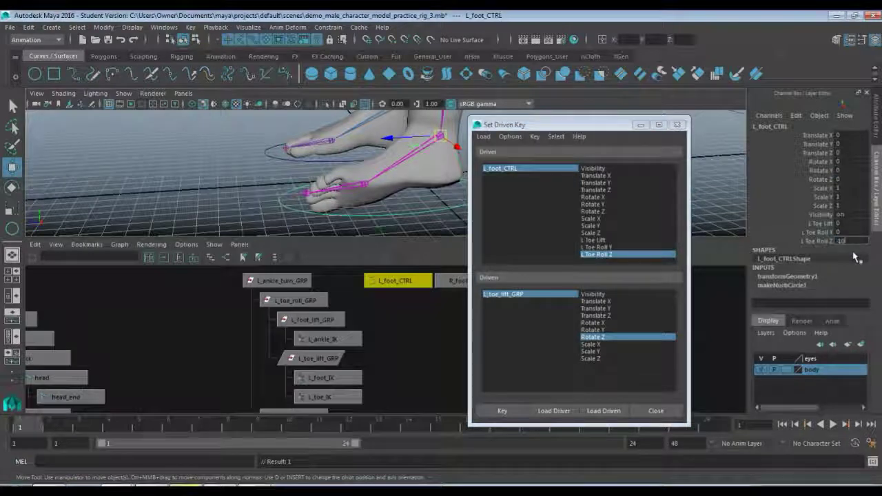
{"action": "left_click", "coordinate": [503, 295]}
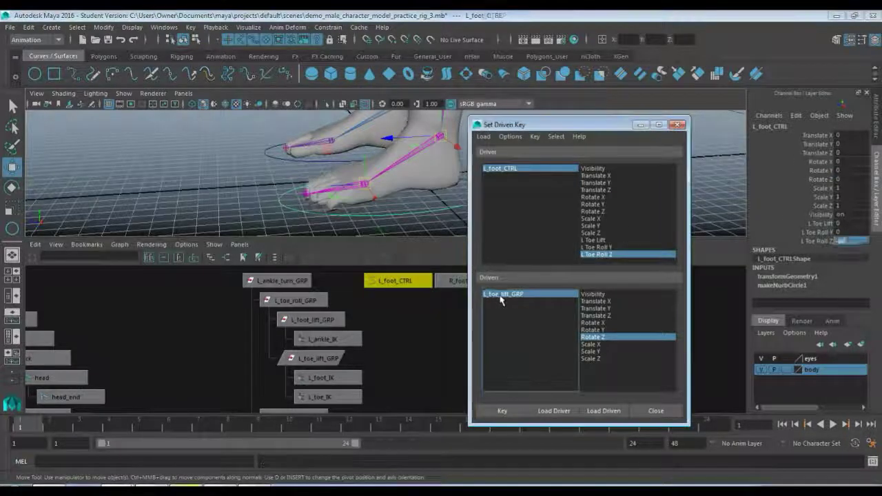
{"action": "left_click", "coordinate": [594, 338]}
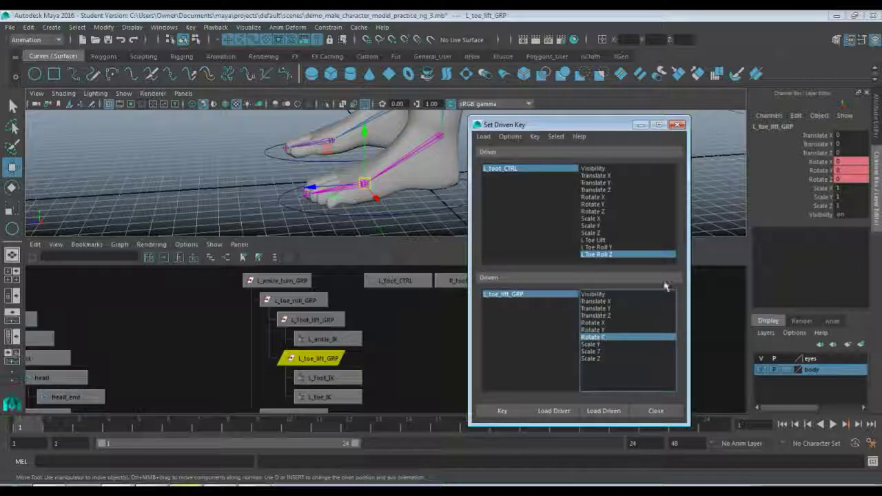
{"action": "left_click", "coordinate": [852, 179]}
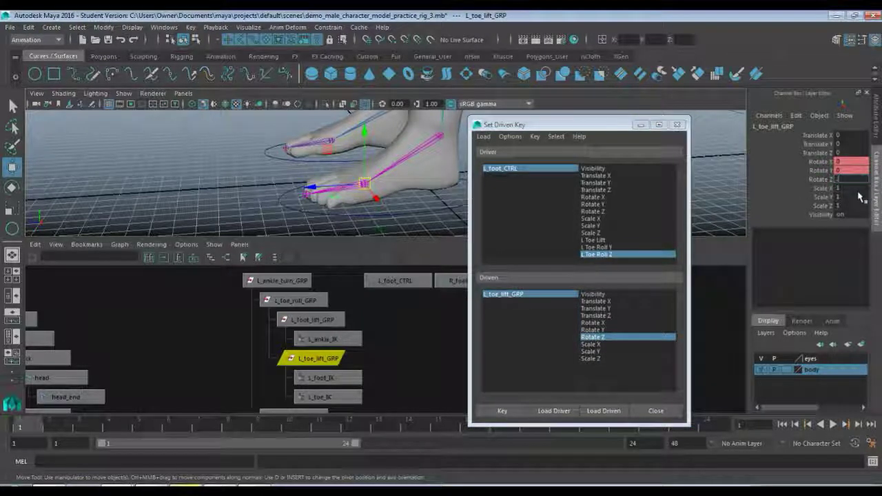
{"action": "type", "text": "-50"}
{"action": "key", "text": "Return"}
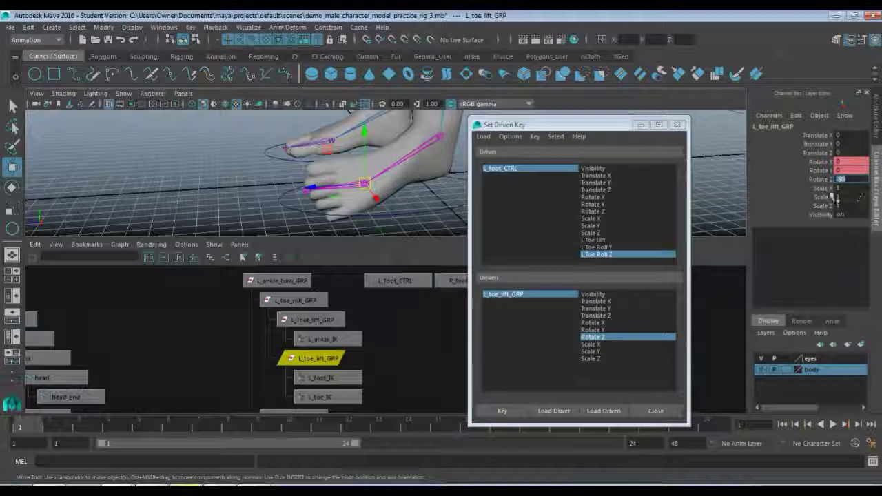
{"action": "left_click", "coordinate": [494, 411]}
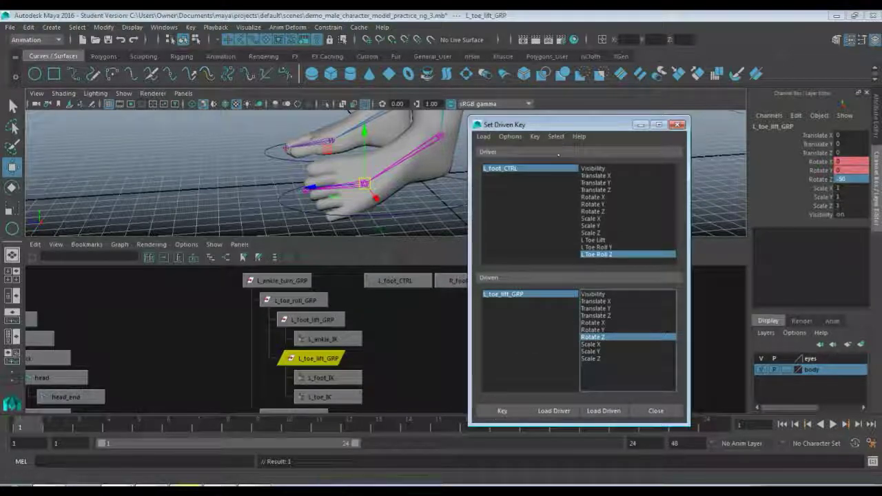
{"action": "mouse_move", "coordinate": [551, 125]}
{"action": "left_mouse_down"}
{"action": "mouse_move", "coordinate": [520, 137]}
{"action": "mouse_move", "coordinate": [541, 126]}
{"action": "left_mouse_up"}
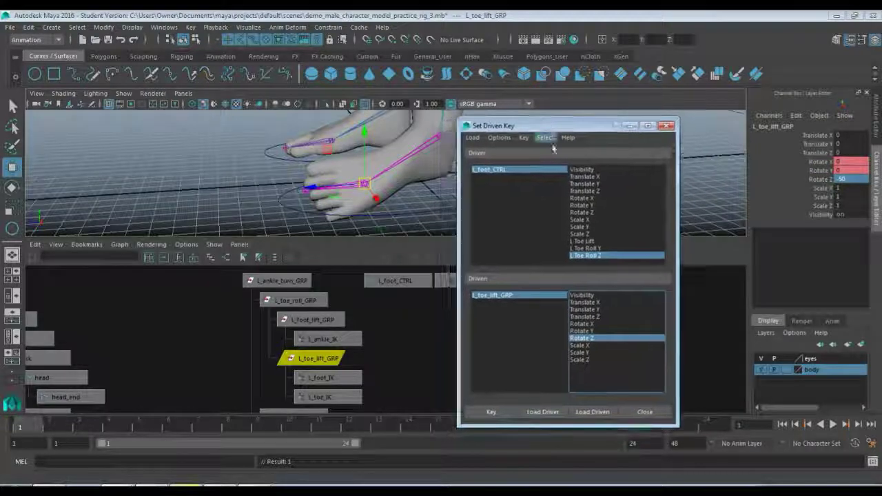
{"action": "left_click", "coordinate": [645, 412]}
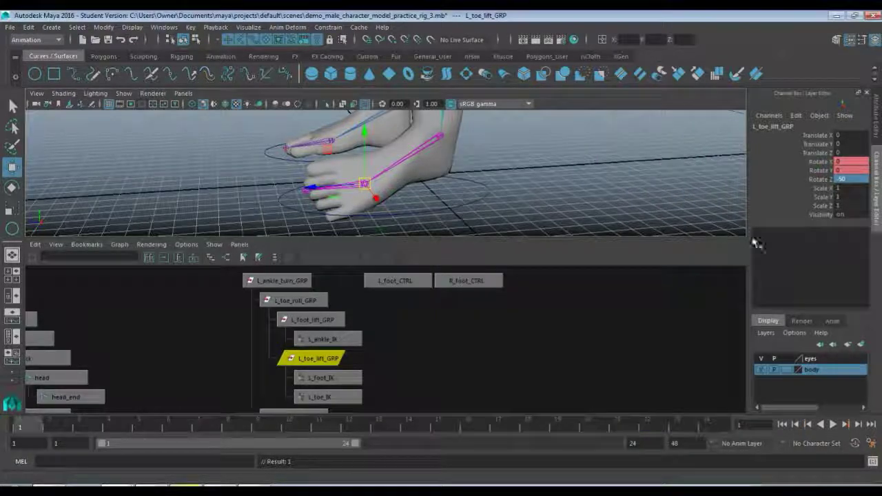
Select L_foot_CTRL and reset L Toe Lift, L Toe Roll Y and L Toe Roll Z to 0
{"action": "left_click", "coordinate": [485, 210]}
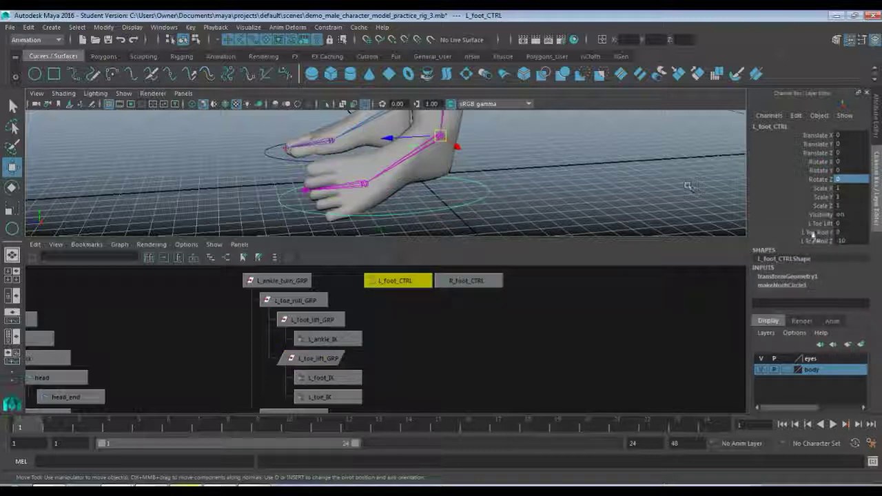
{"action": "left_click_drag", "start_coordinate": [839, 224], "coordinate": [841, 241]}
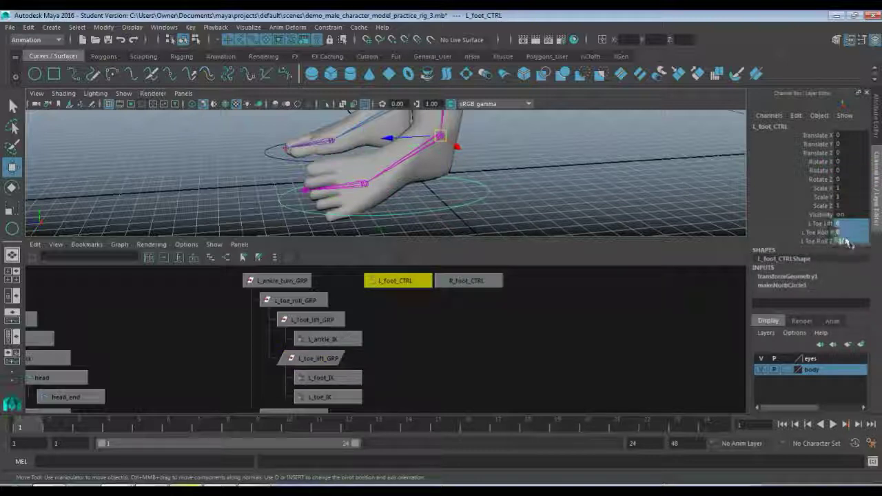
{"action": "middle_click_drag", "start_coordinate": [840, 241], "coordinate": [845, 239]}
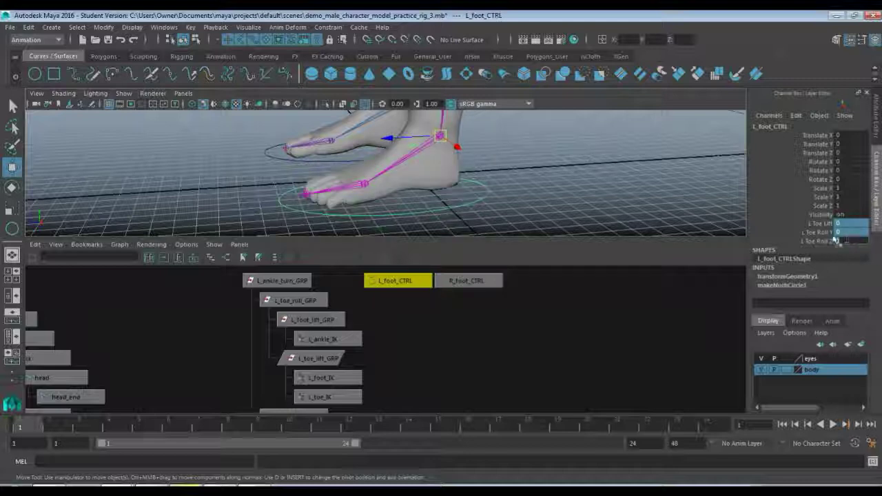
Test the toe motion by scrubbing L Toe Lift, L Toe Roll Y and L Toe Roll Z on L_foot_CTRL, and reset all three to 0
{"action": "mouse_move", "coordinate": [508, 186]}
{"action": "left_mouse_down", "text": "alt"}
{"action": "mouse_move", "coordinate": [478, 191]}
{"action": "mouse_move", "coordinate": [507, 195]}
{"action": "left_mouse_up", "text": "alt"}
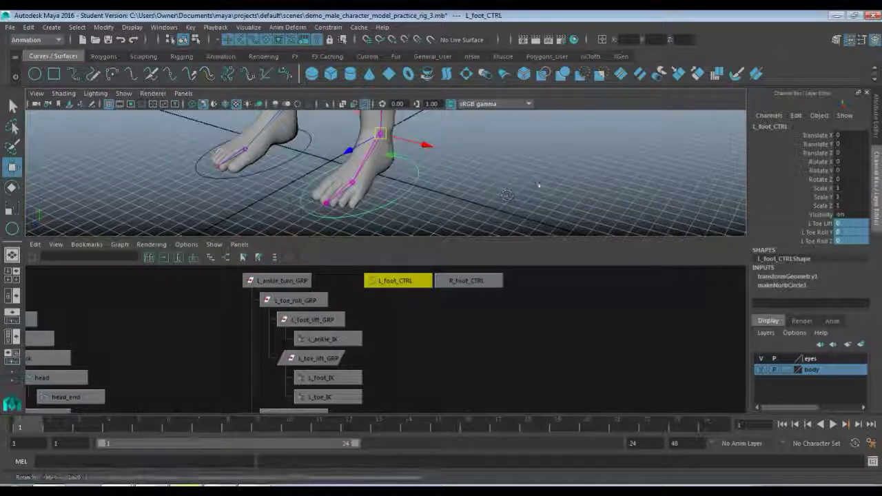
{"action": "left_click", "coordinate": [819, 223]}
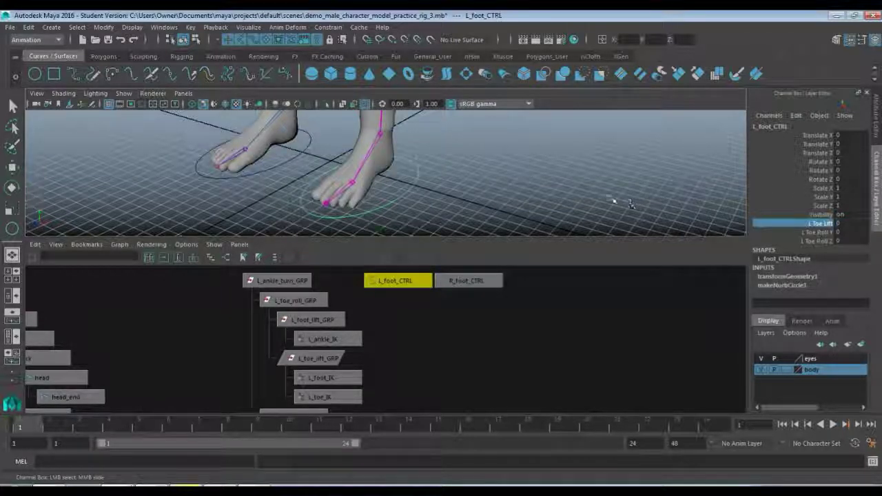
{"action": "middle_click_drag", "start_coordinate": [629, 204], "coordinate": [565, 196]}
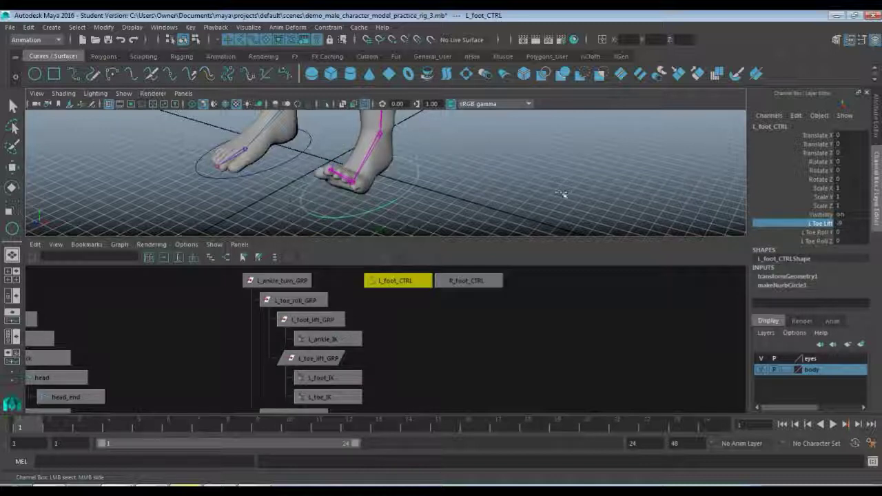
{"action": "left_click", "coordinate": [824, 233]}
{"action": "middle_click_drag", "start_coordinate": [641, 205], "coordinate": [435, 158]}
{"action": "left_click", "coordinate": [814, 241]}
{"action": "left_click_drag", "start_coordinate": [462, 151], "coordinate": [468, 165], "text": "alt"}
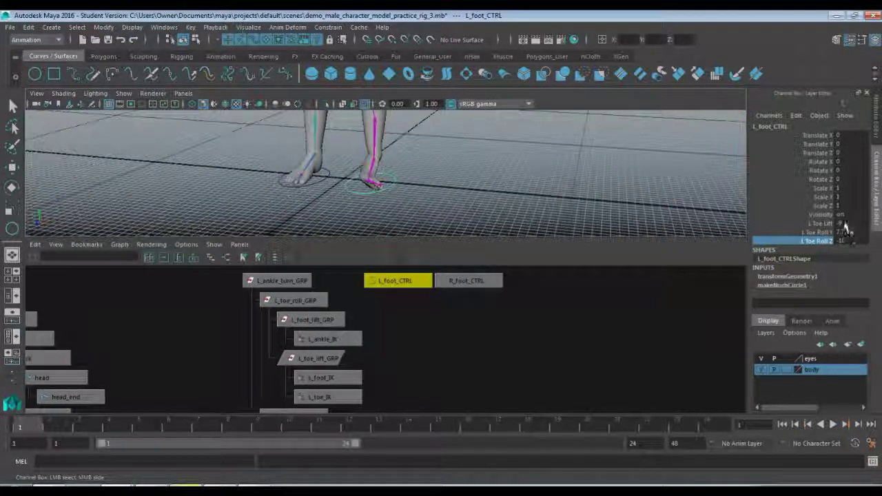
{"action": "left_click_drag", "start_coordinate": [845, 223], "coordinate": [845, 241]}
{"action": "type", "text": "0"}
{"action": "key", "text": "Return"}
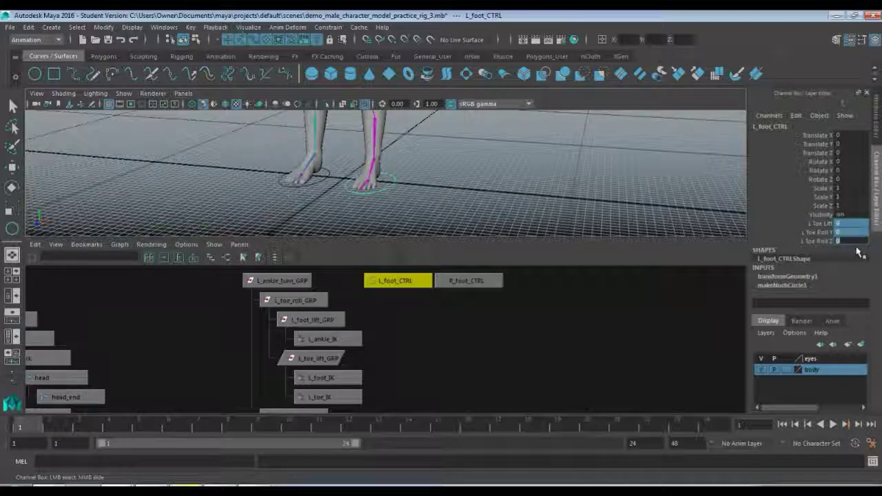
Switch the layout to a single perspective view and frame both of the character's legs
{"action": "scroll", "coordinate": [458, 157], "scroll_direction": "up", "scroll_amount": 2}
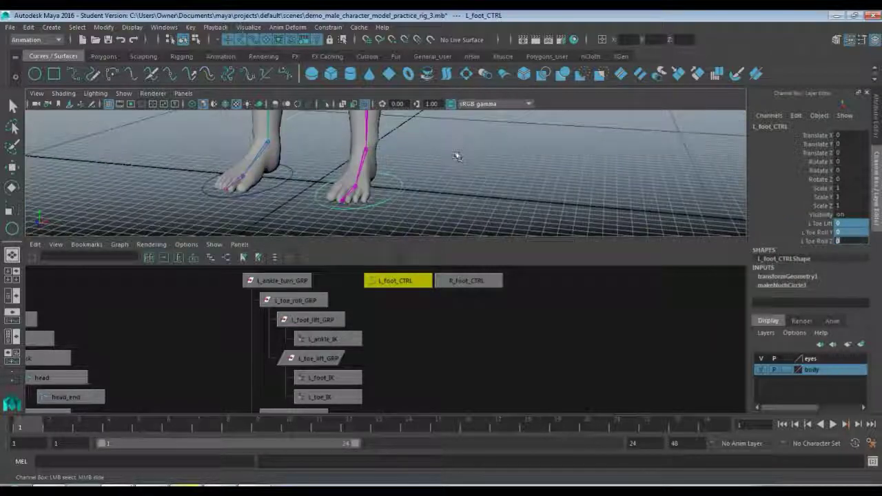
{"action": "left_click_drag", "start_coordinate": [457, 153], "coordinate": [410, 170], "text": "alt"}
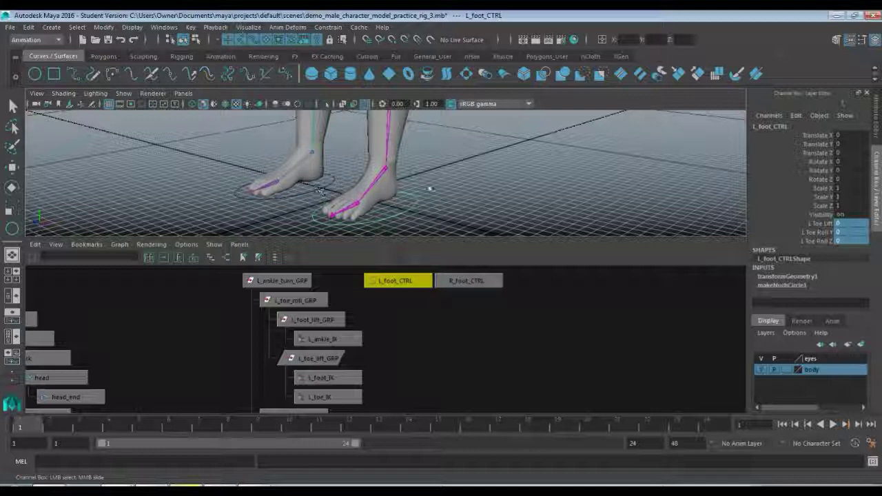
{"action": "left_click", "coordinate": [12, 255]}
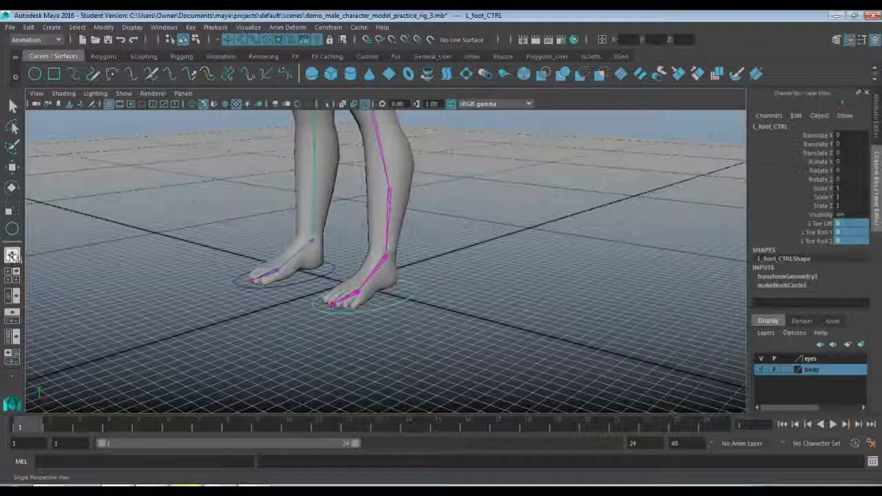
{"action": "scroll", "coordinate": [229, 275], "scroll_direction": "down", "scroll_amount": 5}
{"action": "left_click_drag", "start_coordinate": [230, 274], "coordinate": [213, 283], "text": "alt"}
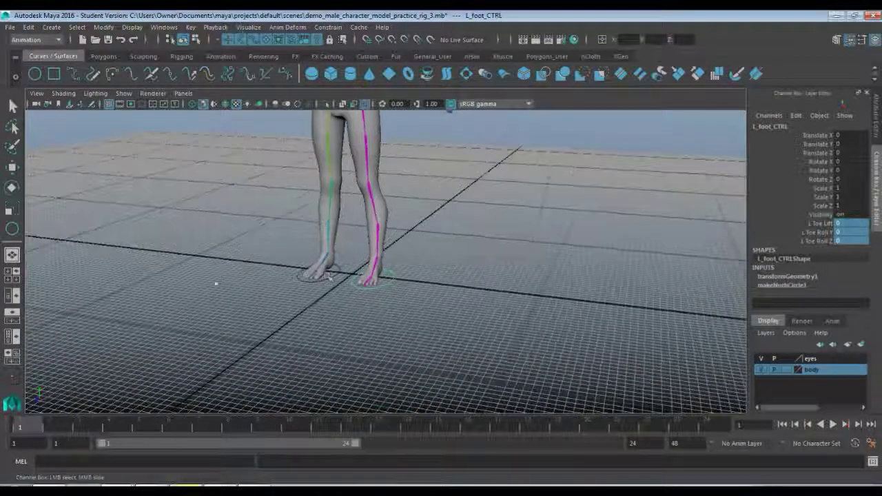
{"action": "scroll", "coordinate": [372, 301], "scroll_direction": "up", "scroll_amount": 3}
Test the leg by moving L_foot_CTRL up and back to about X 9.254, Y 27.153, Z -12.327
{"action": "key", "text": "w"}
{"action": "left_click", "coordinate": [386, 292]}
{"action": "left_click", "coordinate": [391, 281]}
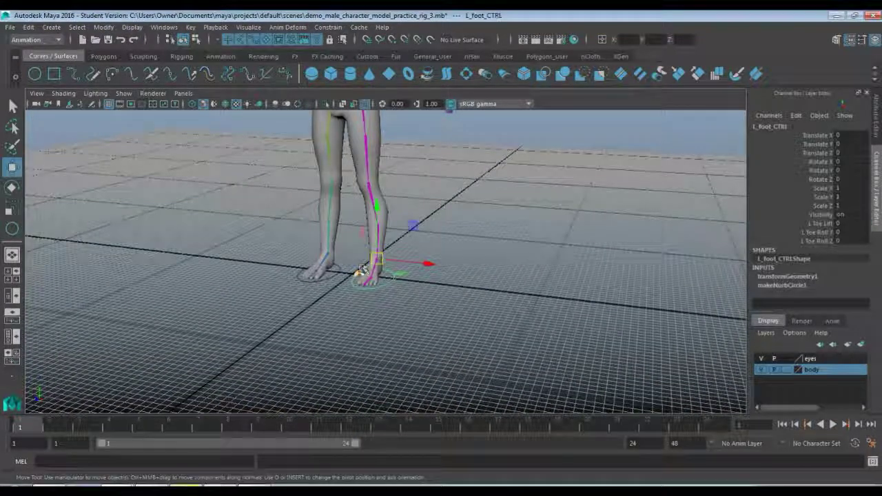
{"action": "left_click_drag", "start_coordinate": [377, 258], "coordinate": [297, 187]}
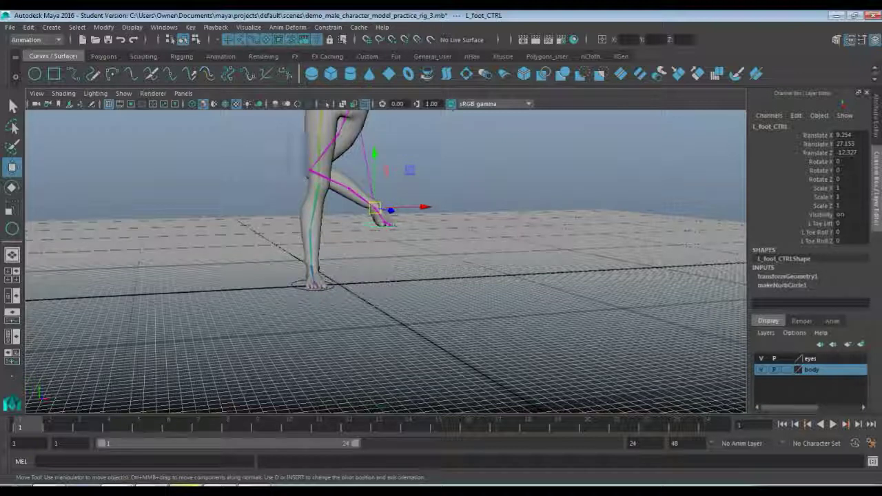
{"action": "left_click_drag", "start_coordinate": [365, 241], "coordinate": [369, 265], "text": "alt"}
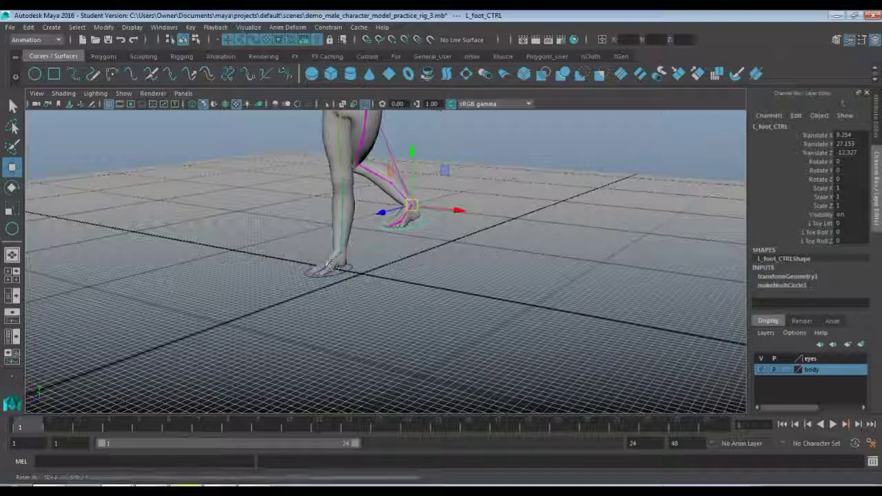